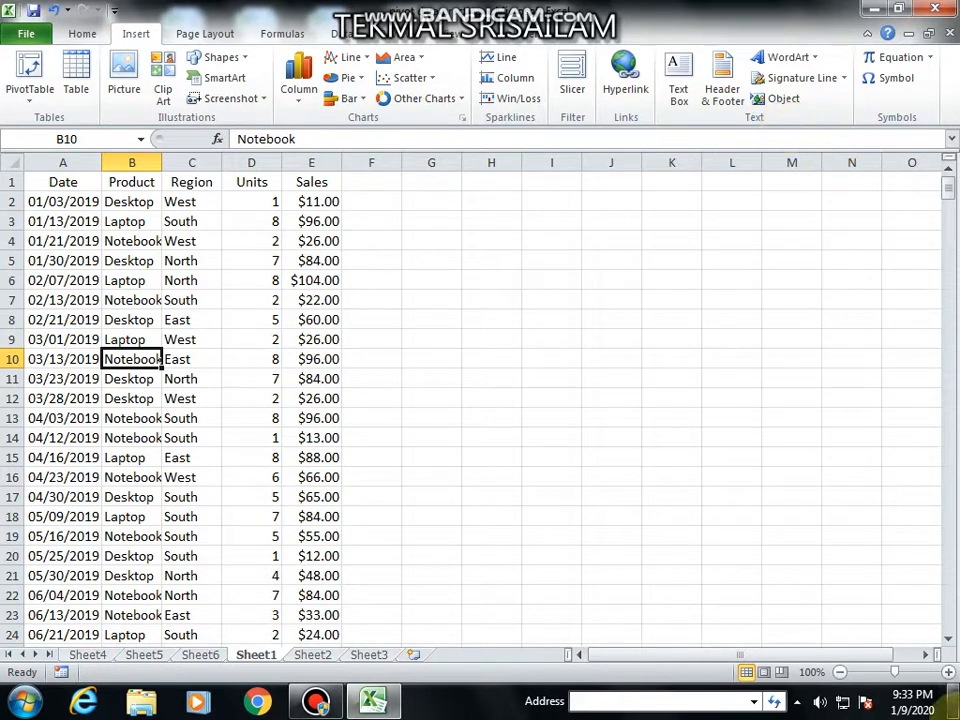
Check how far the sales data on Sheet1 extends, from the Date header down to the last row.
left_click(138, 284)
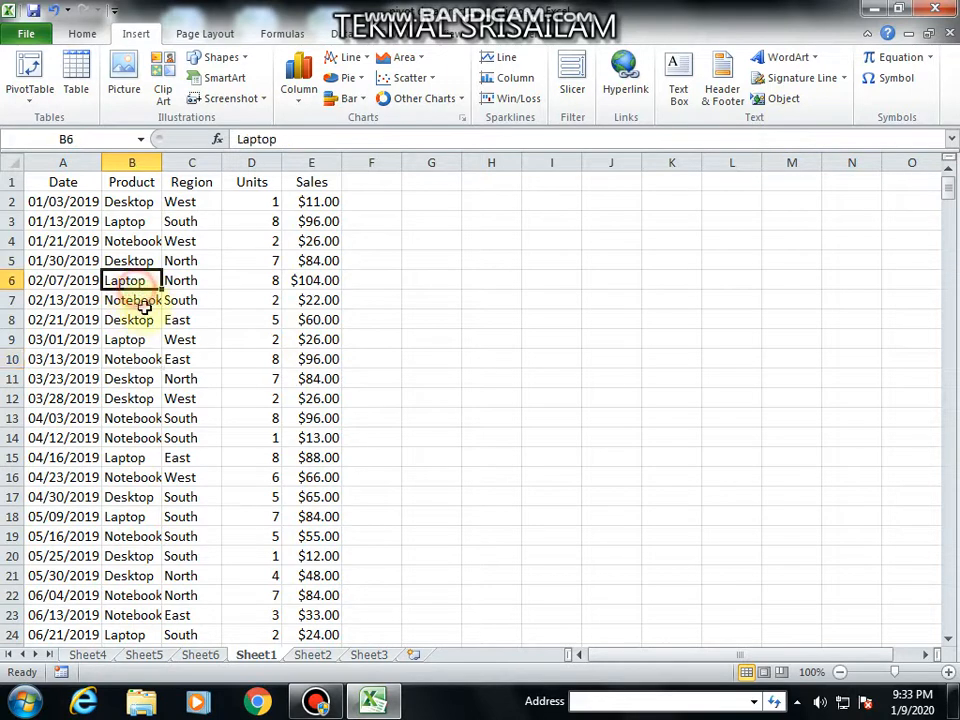
left_click(72, 221)
left_click(66, 182)
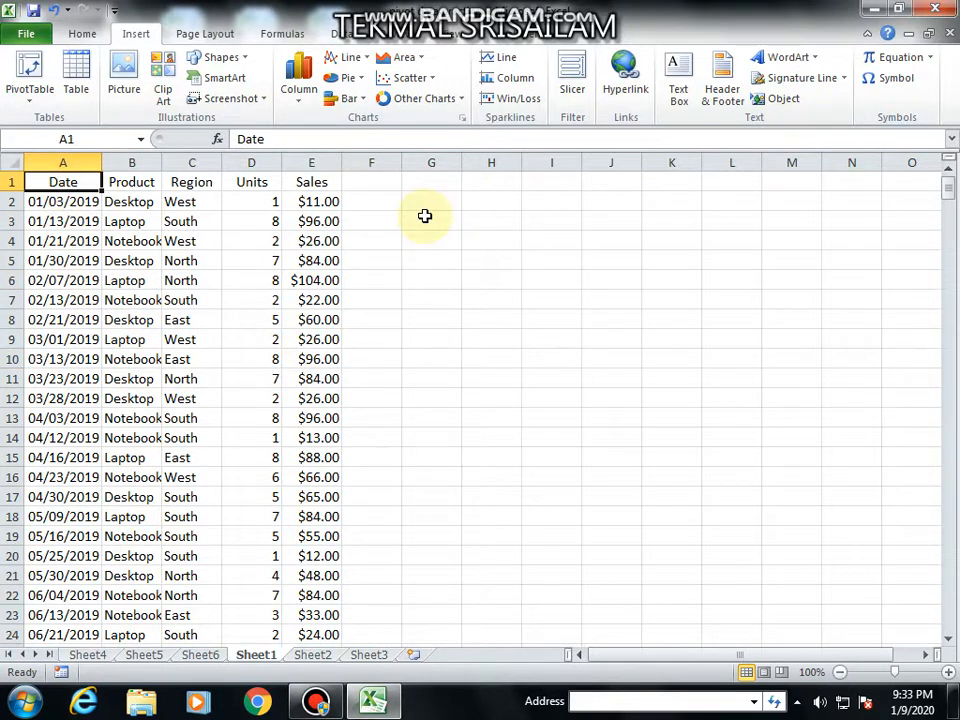
key("ctrl+Down")
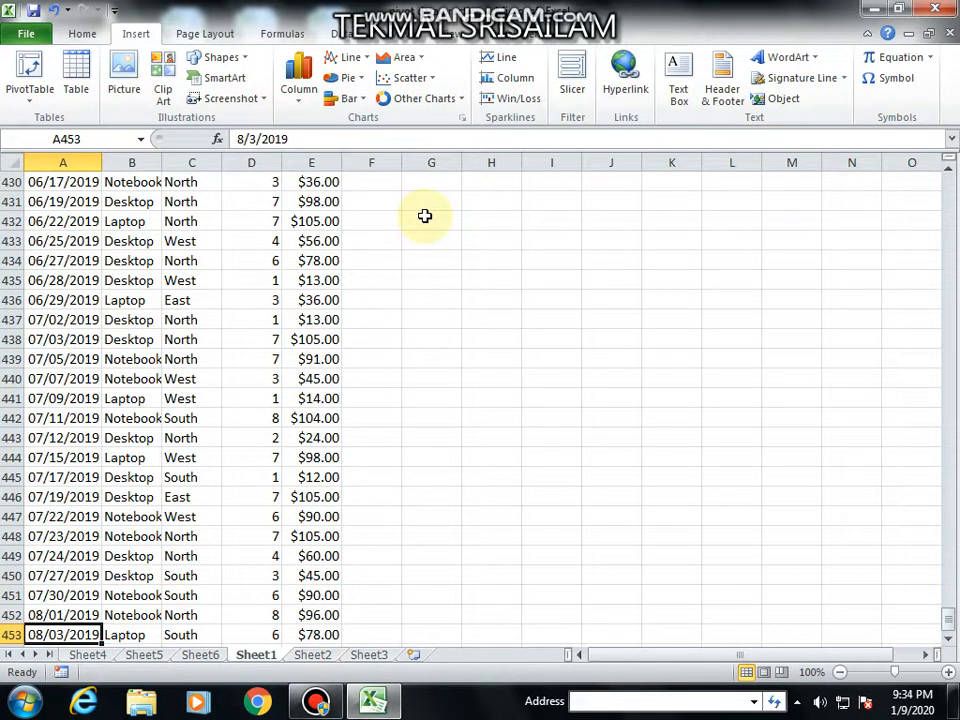
key("Down")
key("Up")
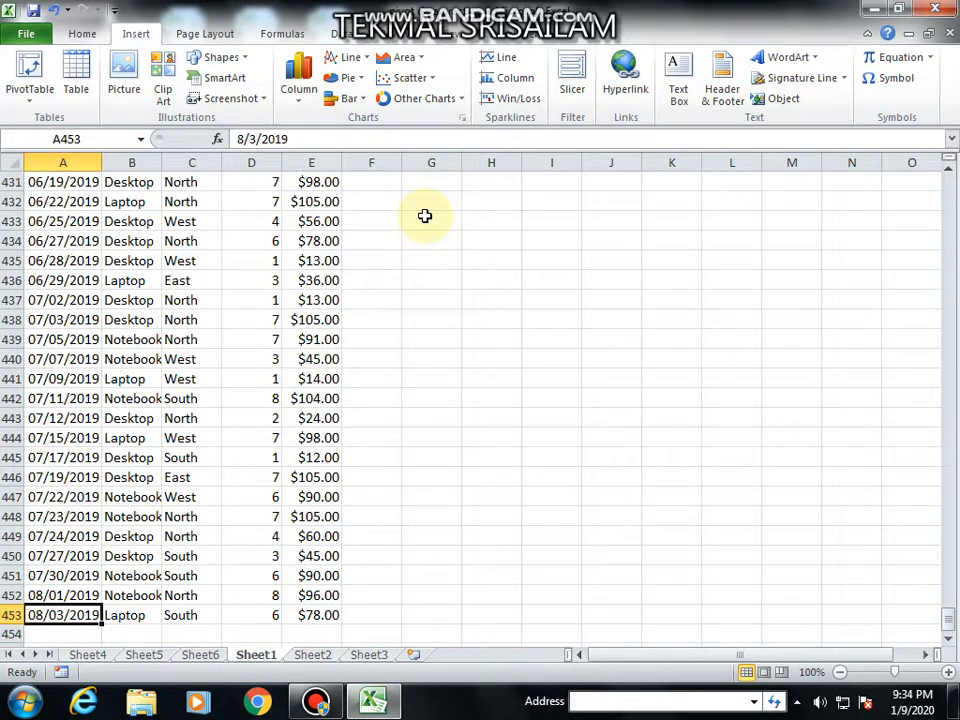
key("ctrl+Up")
Look through the first records across the Date, Product, Region, Units and Sales columns.
key("Down")
key("Down")
key("Down")
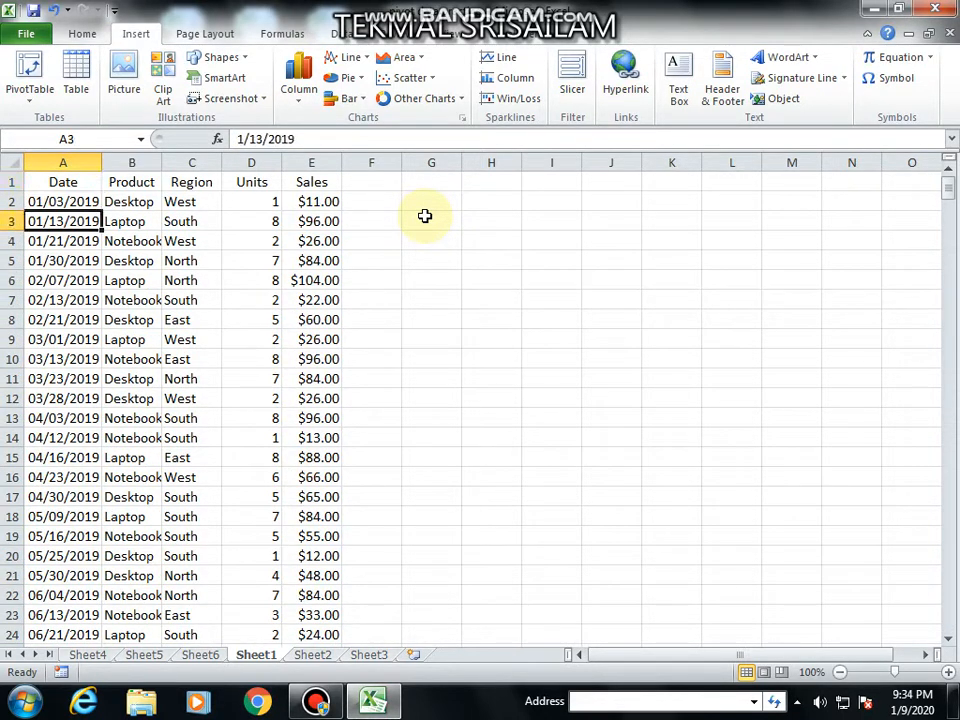
key("Down")
key("Right")
key("Right")
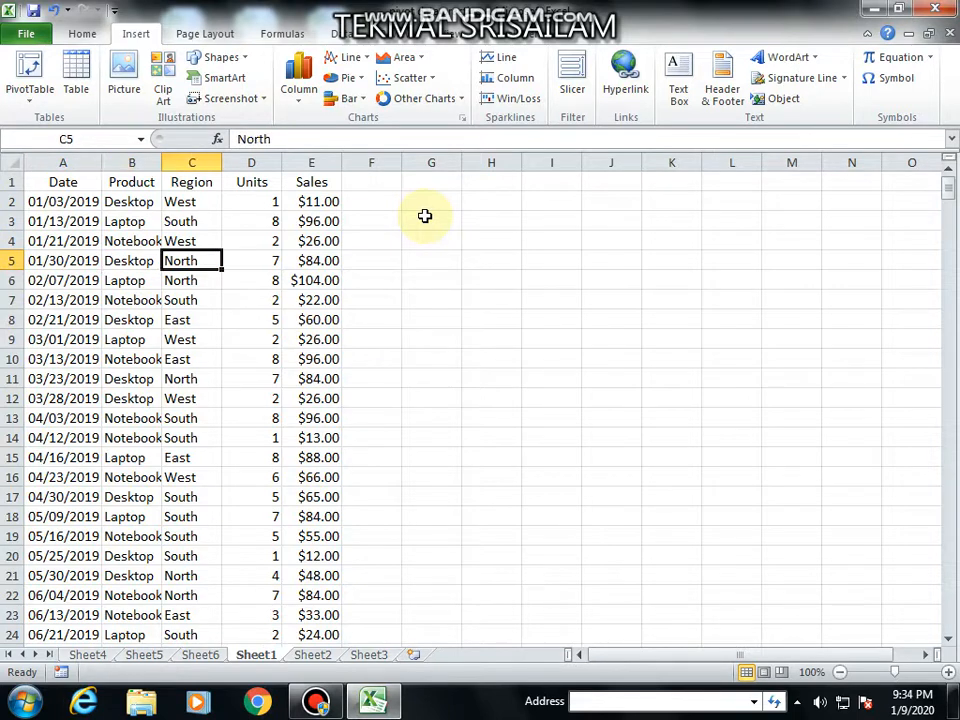
key("Right")
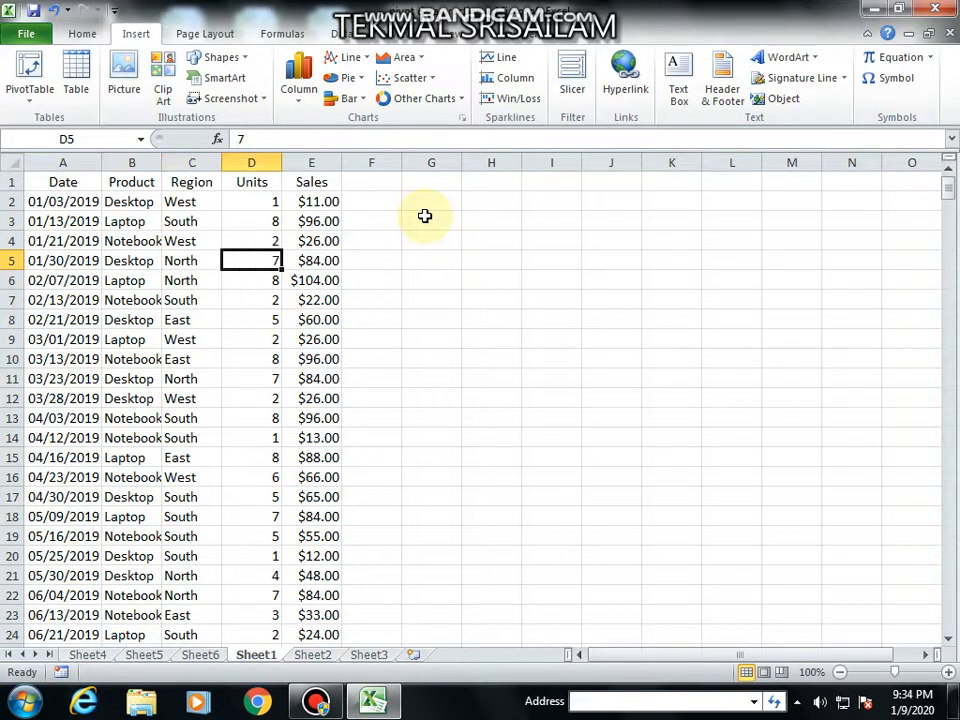
key("Right")
key("Left")
key("Left")
key("Left")
key("Left")
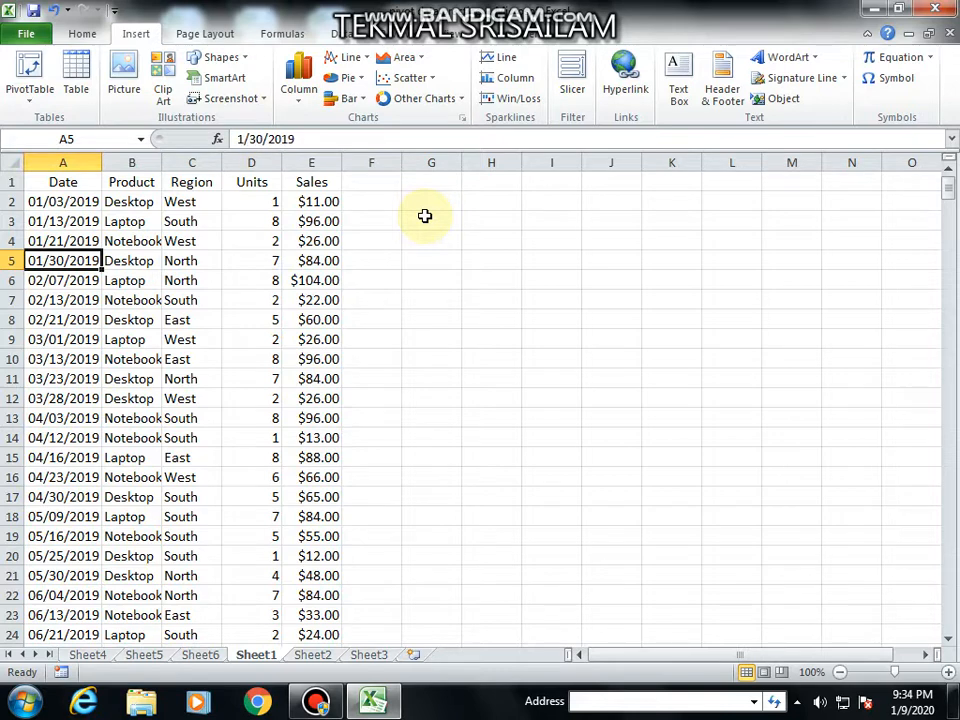
key("Down")
key("Down")
key("Right")
key("Down")
key("Down")
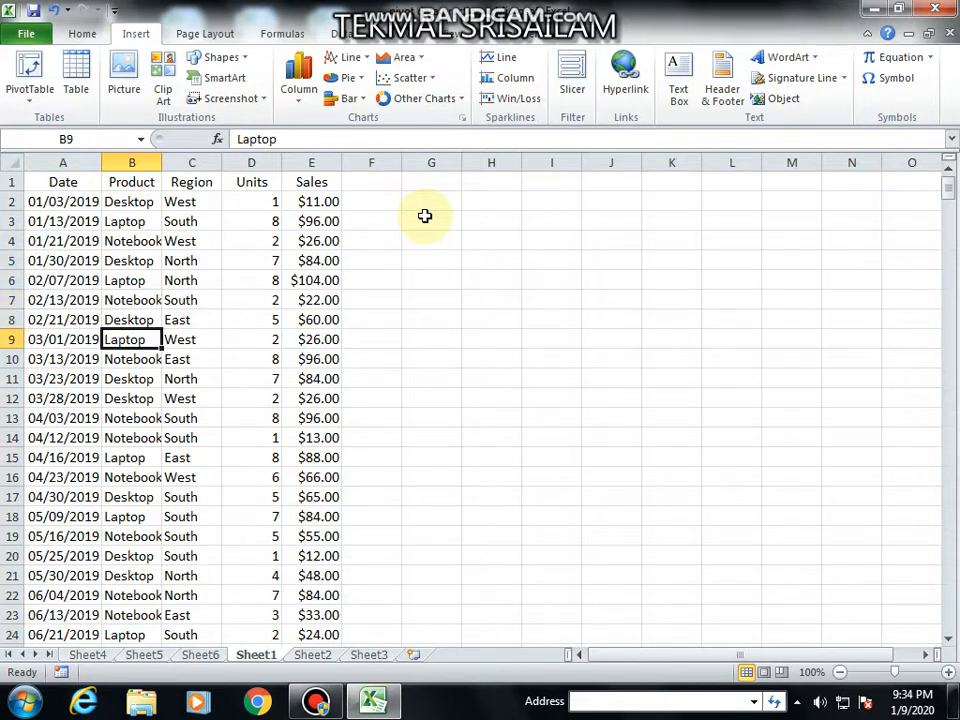
key("Down")
key("Left")
key("Right")
key("Down")
key("Right")
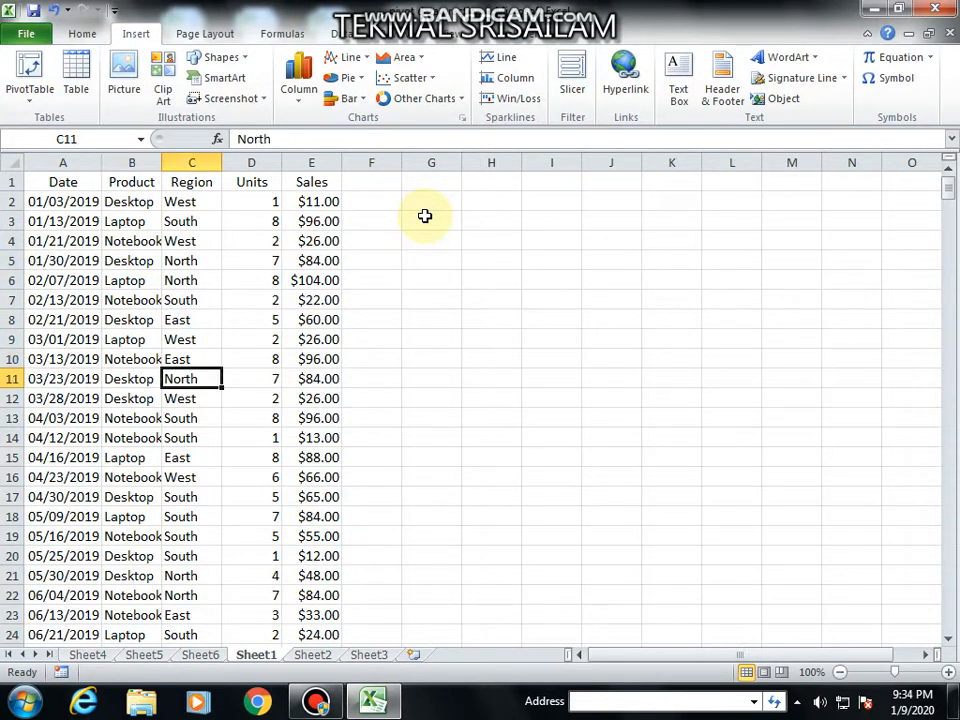
key("Right")
key("Down")
key("Left")
key("Left")
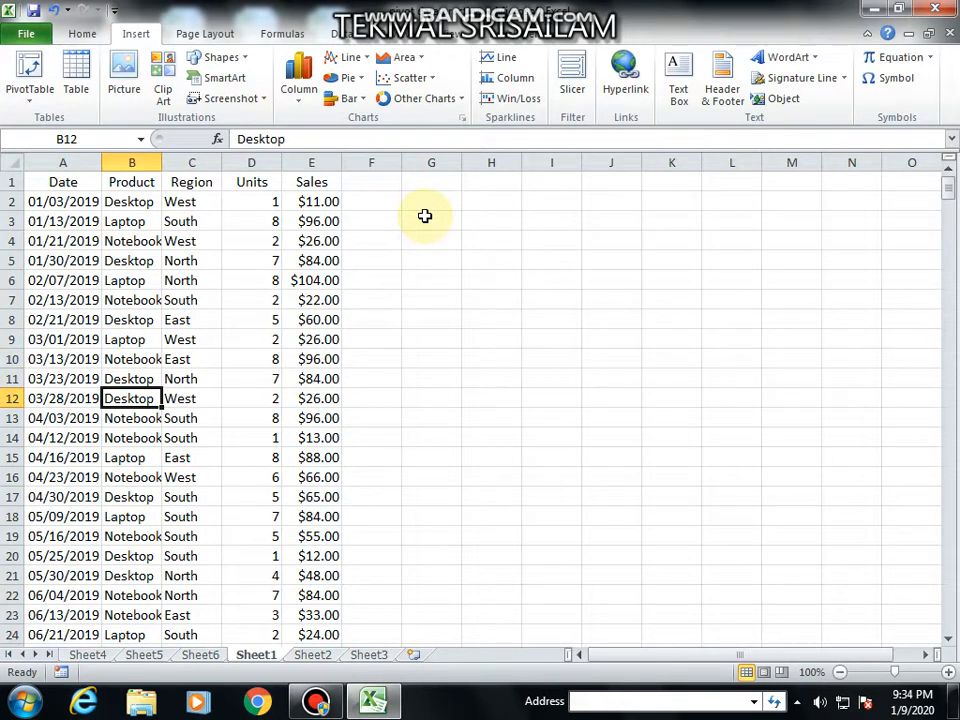
Create a PivotTable from the range Sheet1!$A$1:$E$453, placed in a new worksheet.
left_click(33, 75)
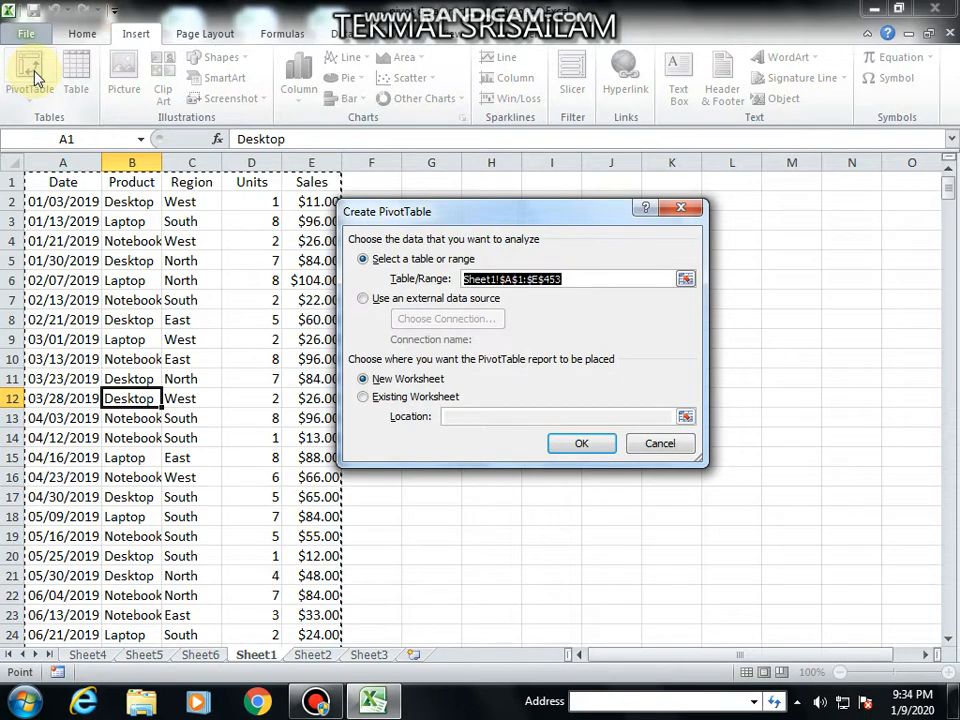
scroll(230, 521, "down", 10)
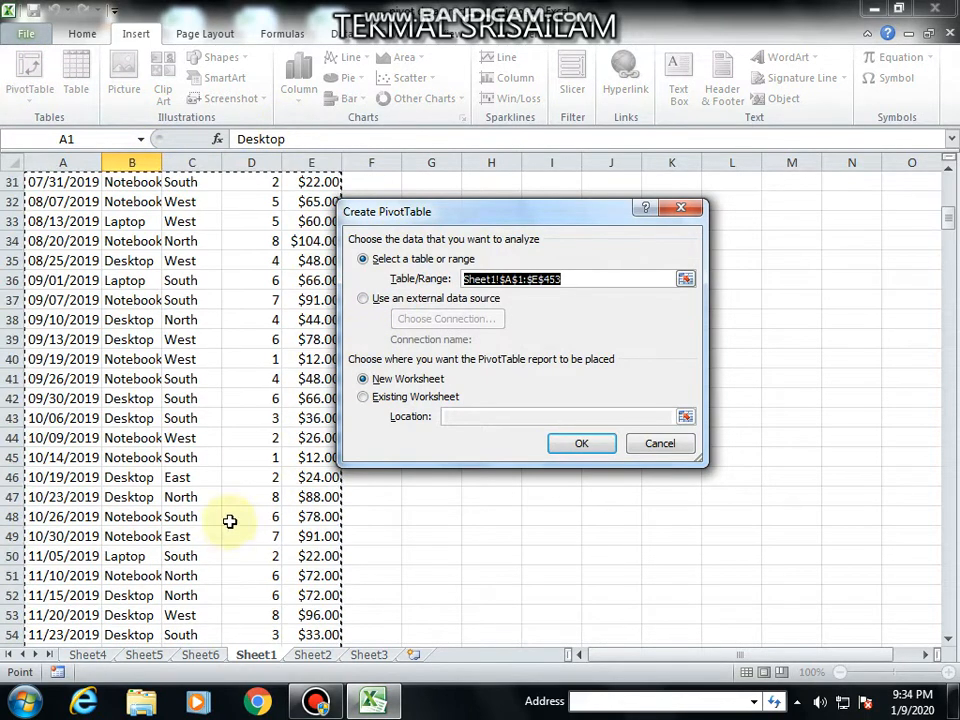
scroll(230, 521, "down", 19)
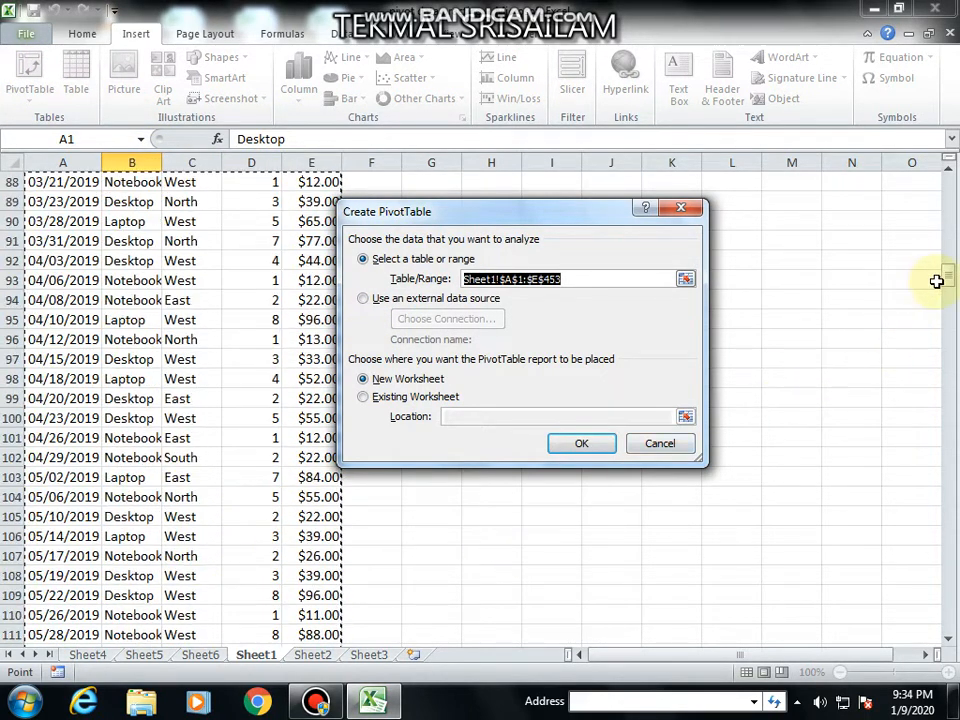
left_click_drag(945, 278, 950, 638)
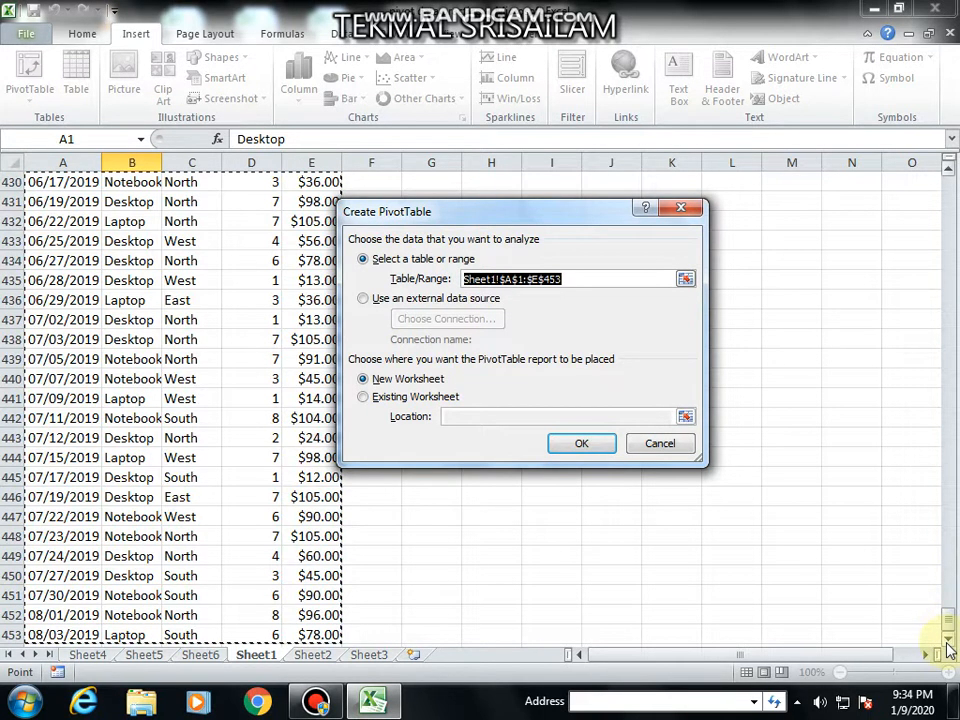
left_click(949, 647)
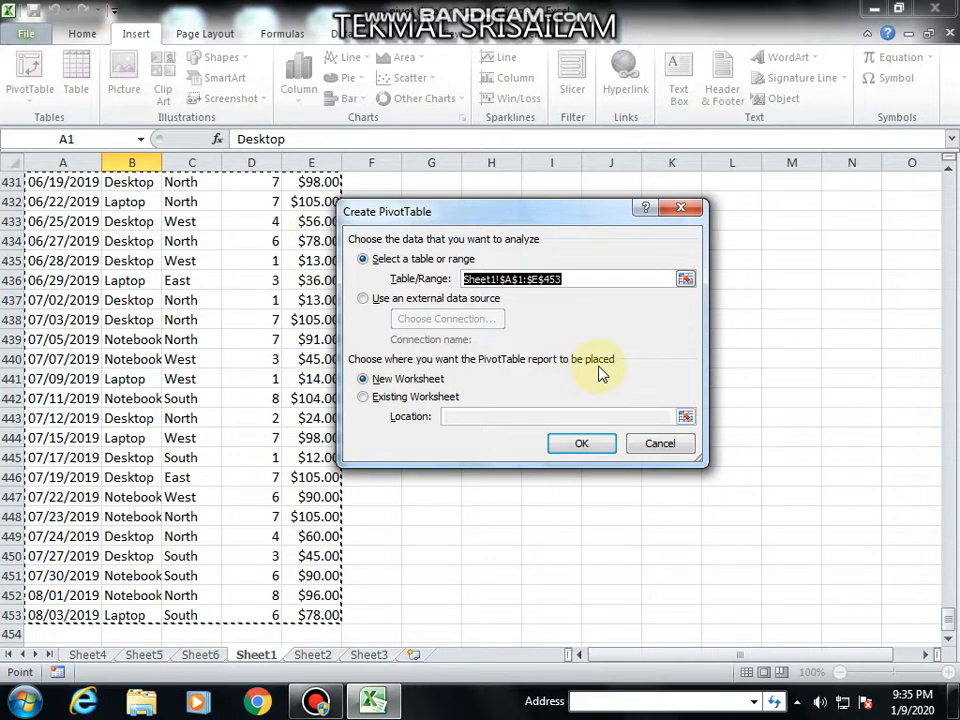
left_click(373, 398)
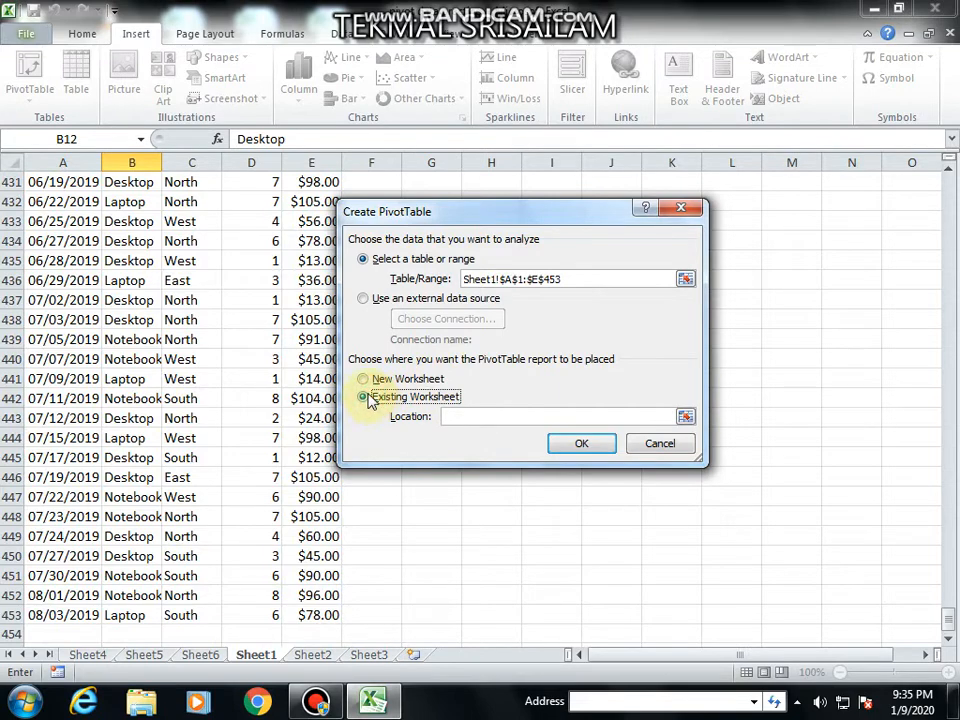
left_click(364, 381)
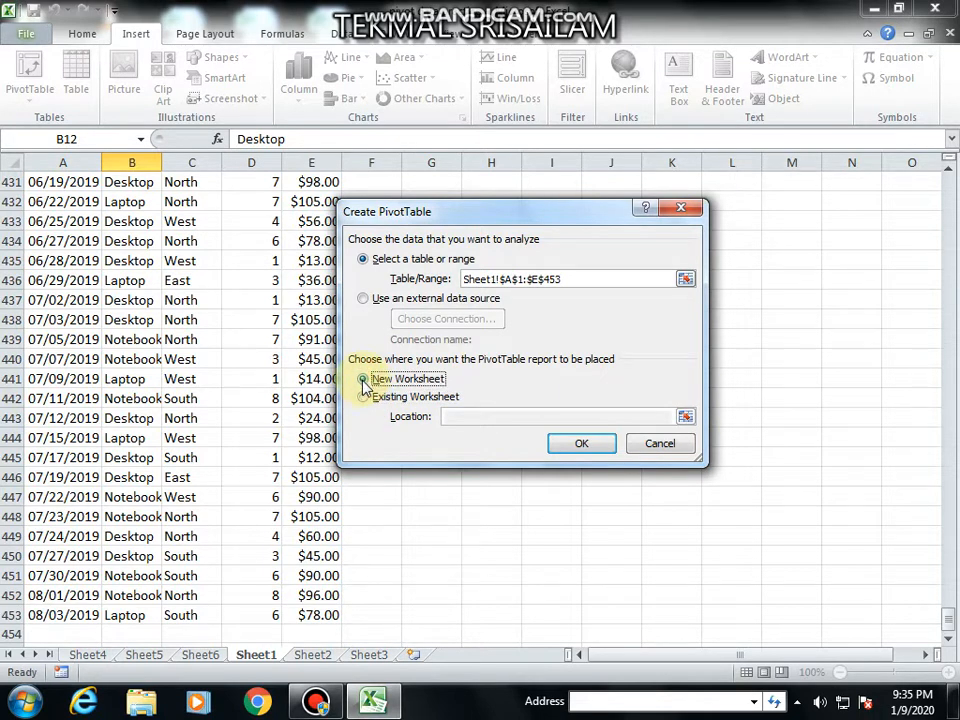
left_click(584, 444)
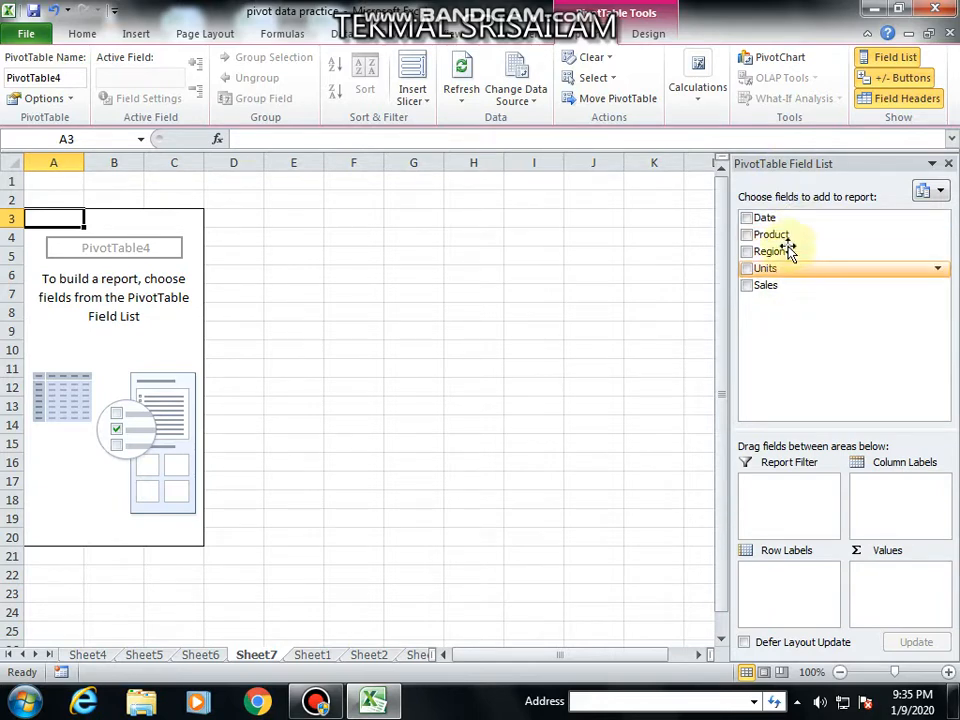
Review the source data's column headers on Sheet1 and return to the empty PivotTable on Sheet7.
left_click(203, 657)
left_click(257, 656)
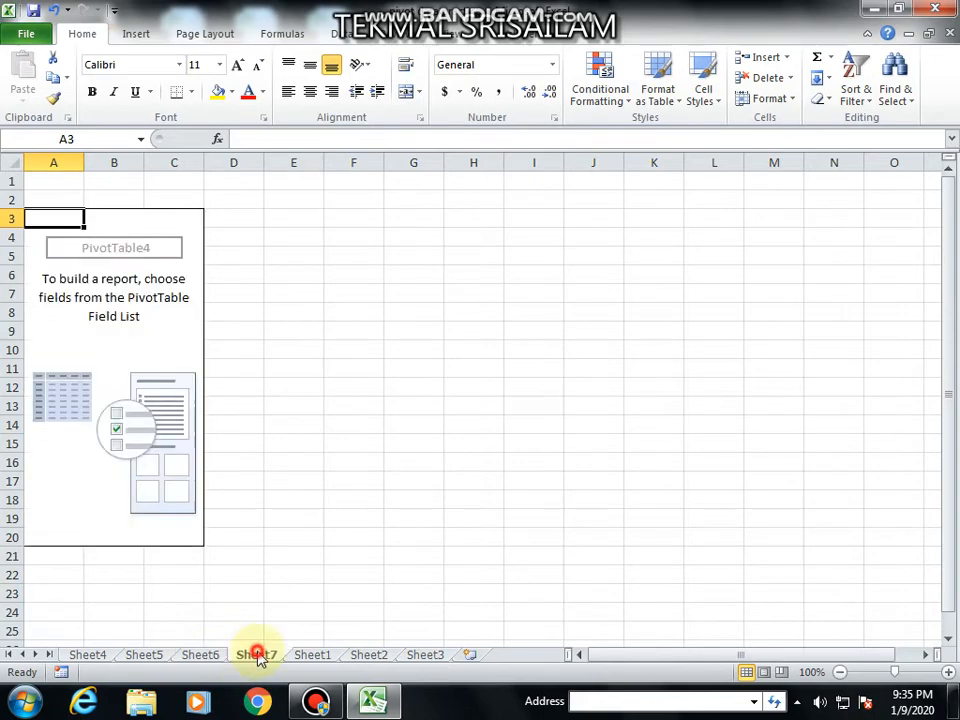
left_click(311, 656)
scroll(167, 429, "up", 5)
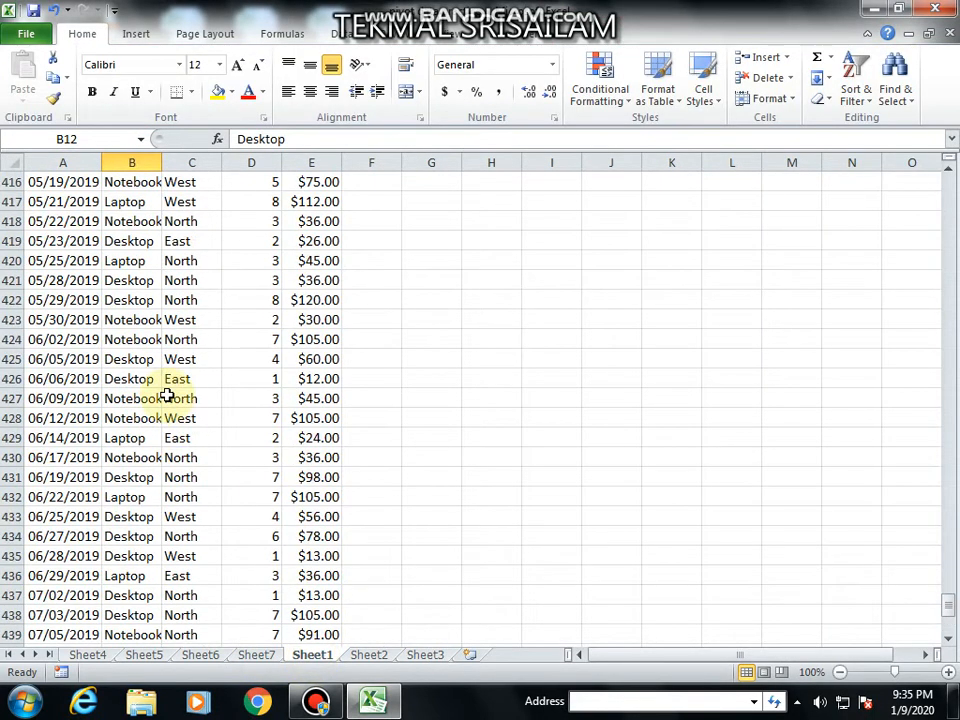
key("ctrl+Home")
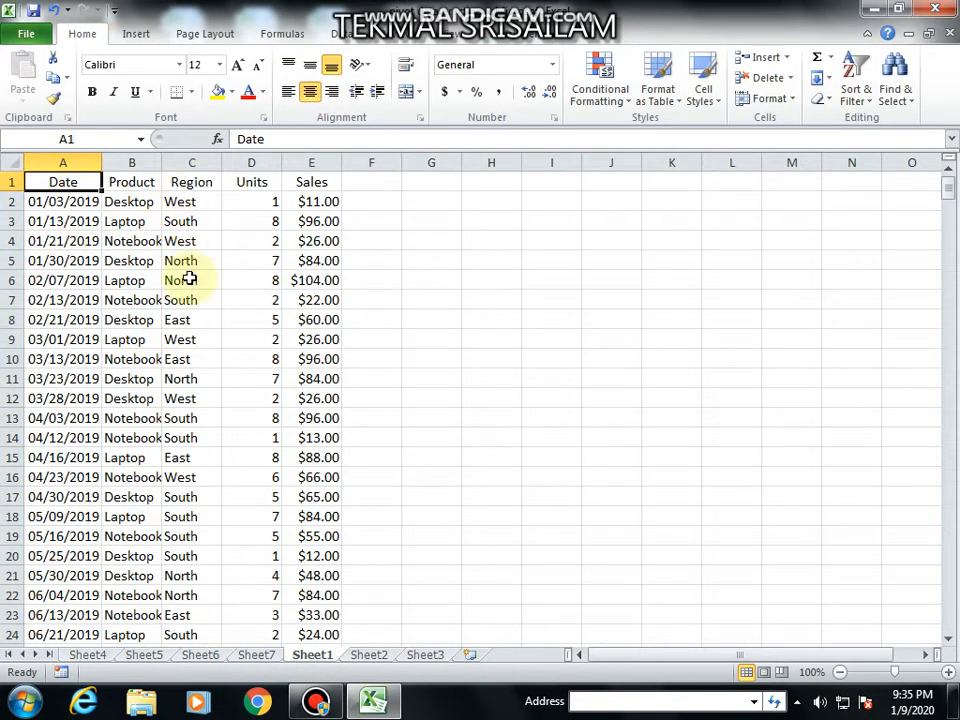
left_click(260, 656)
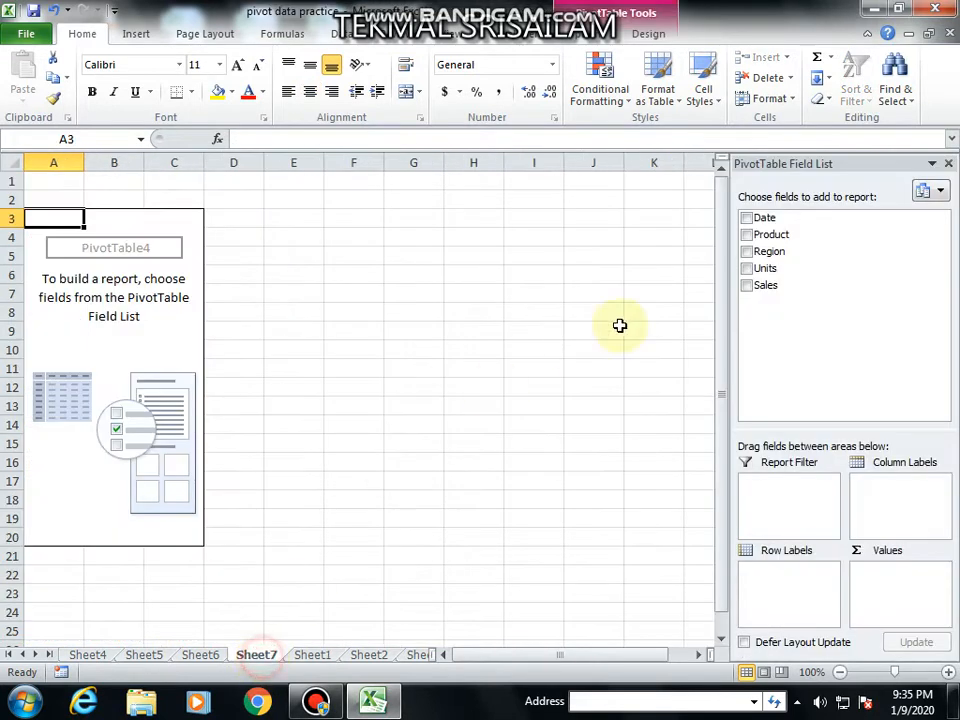
left_click(747, 219)
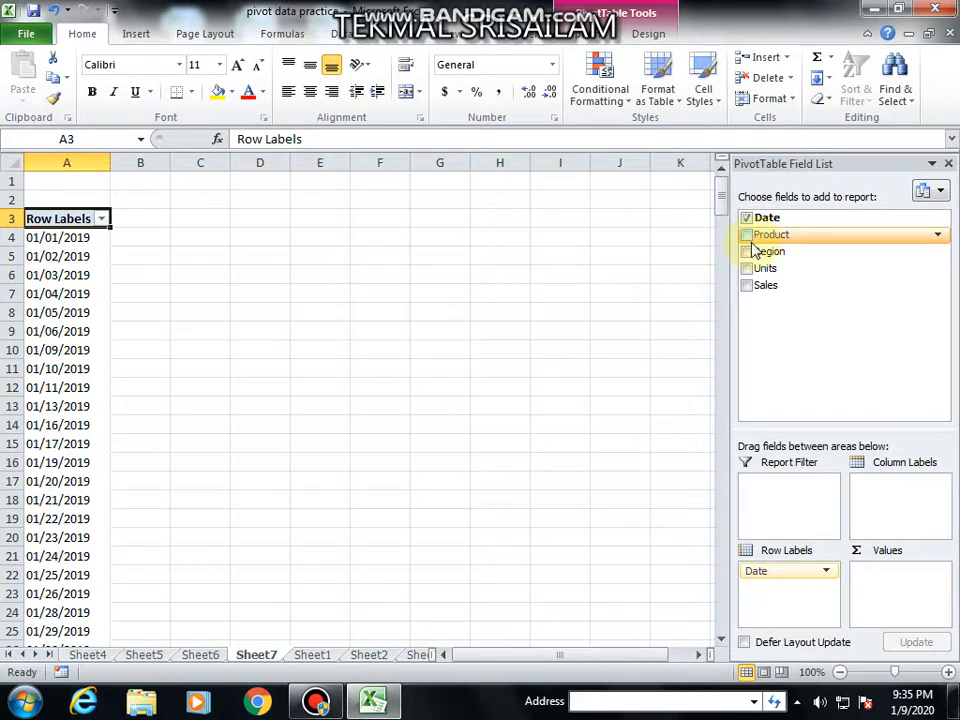
left_click(748, 237)
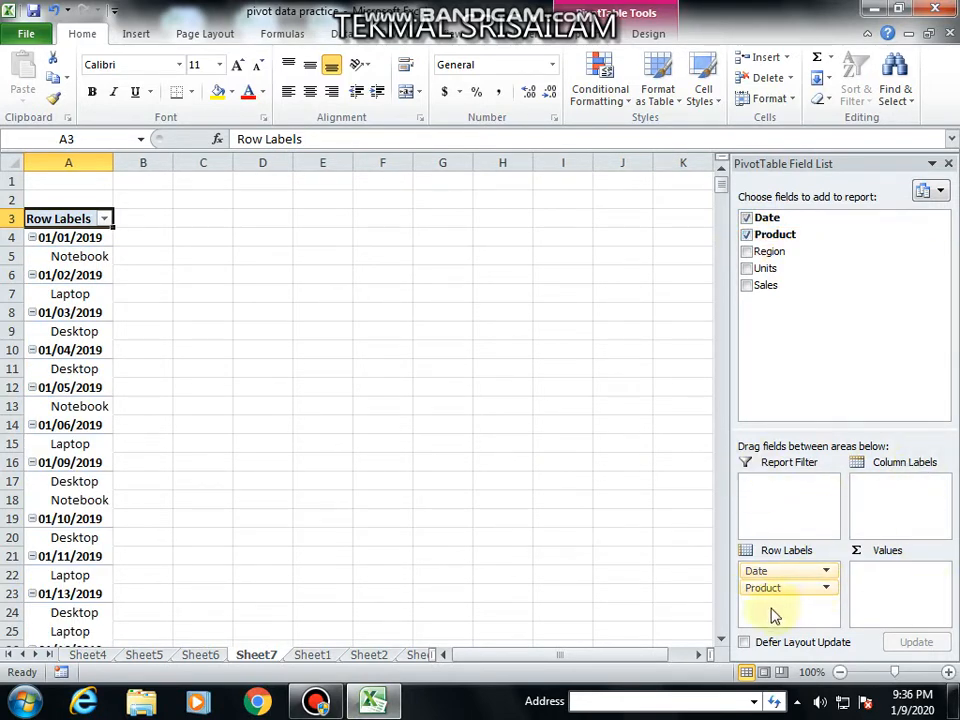
left_click(747, 235)
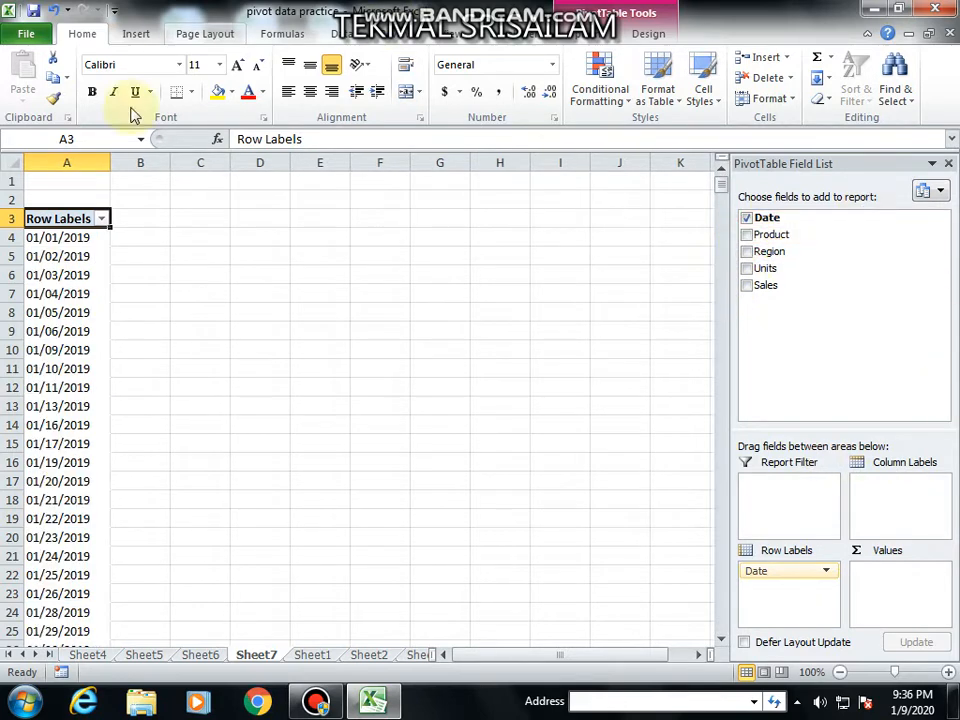
left_click(746, 217)
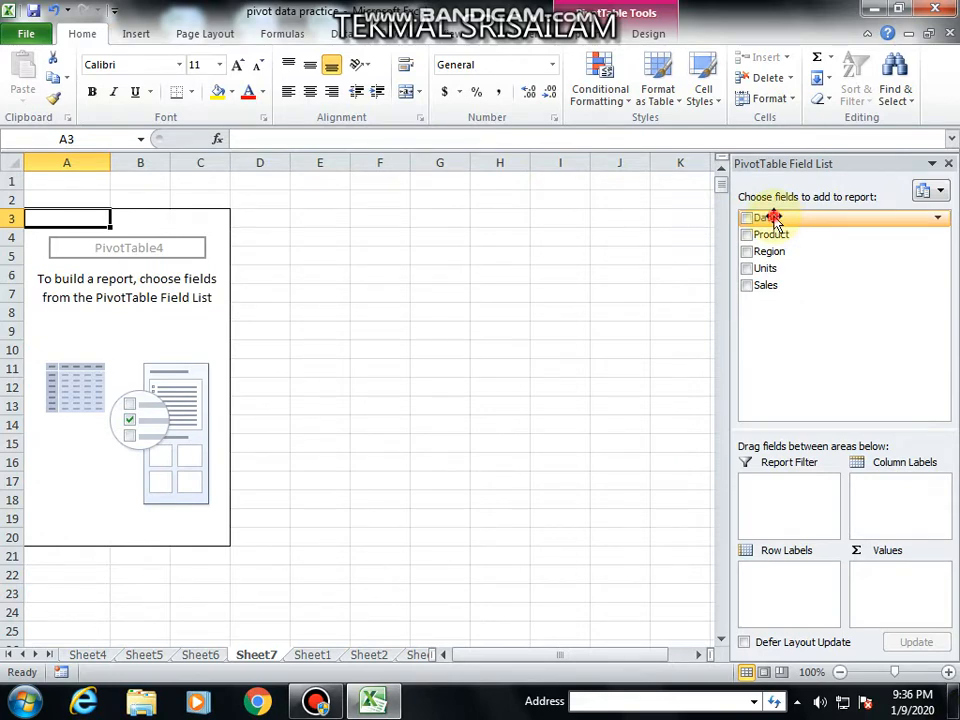
Place the Date field in the PivotTable's row labels and look through the listed dates.
left_click_drag(775, 222, 785, 601)
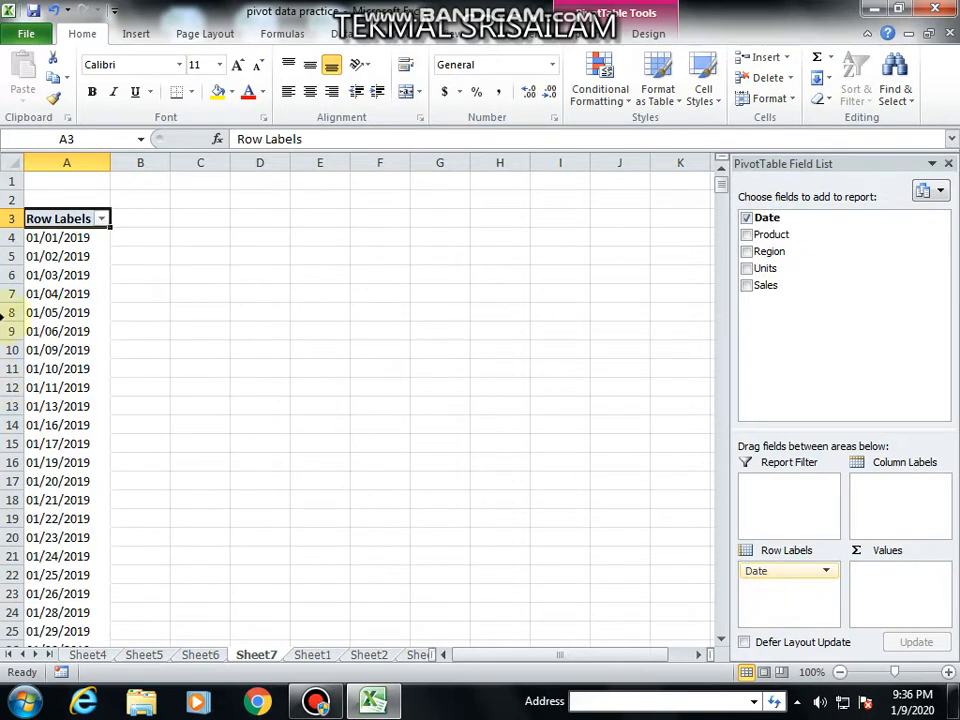
scroll(77, 347, "down", 13)
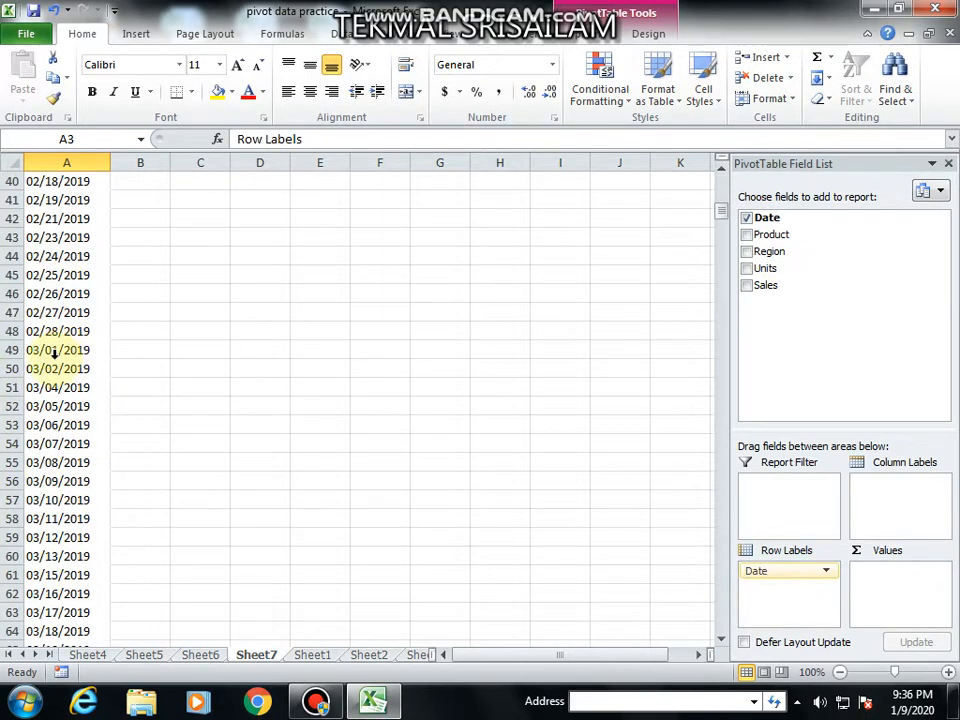
scroll(75, 354, "up", 13)
scroll(50, 300, "down", 5)
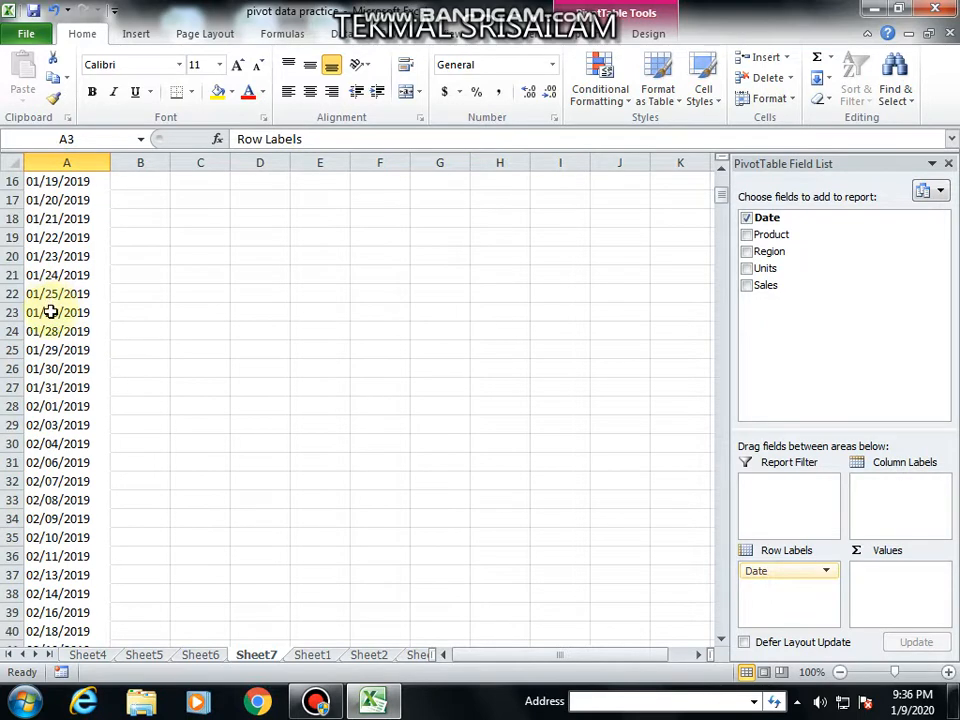
scroll(50, 305, "up", 5)
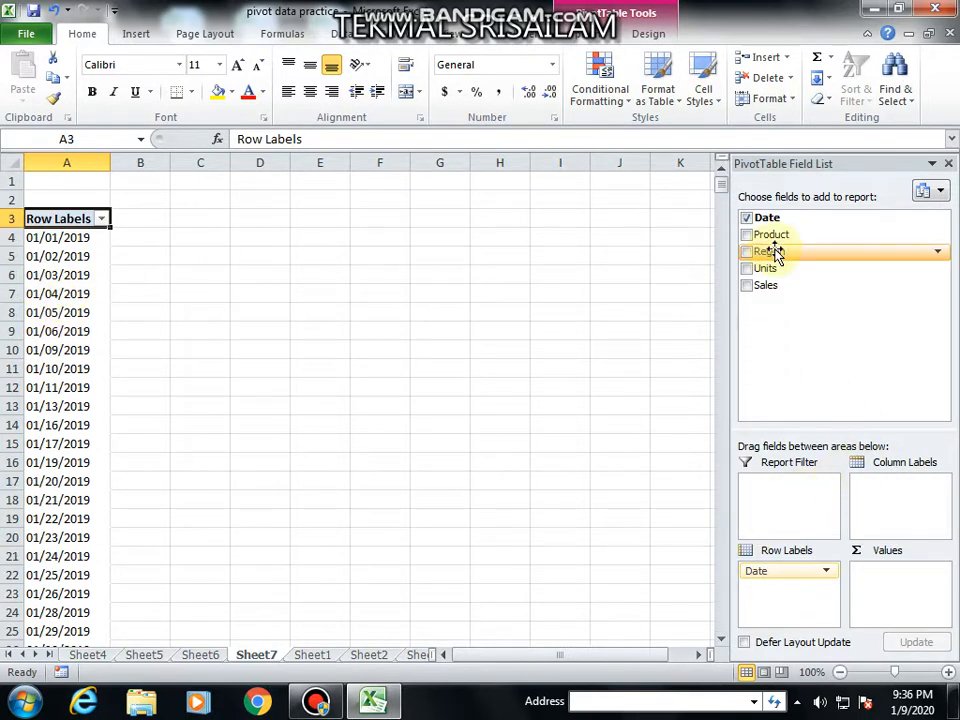
Place the Product field in the column labels and sum the Units field in the values area.
left_click_drag(778, 236, 909, 500)
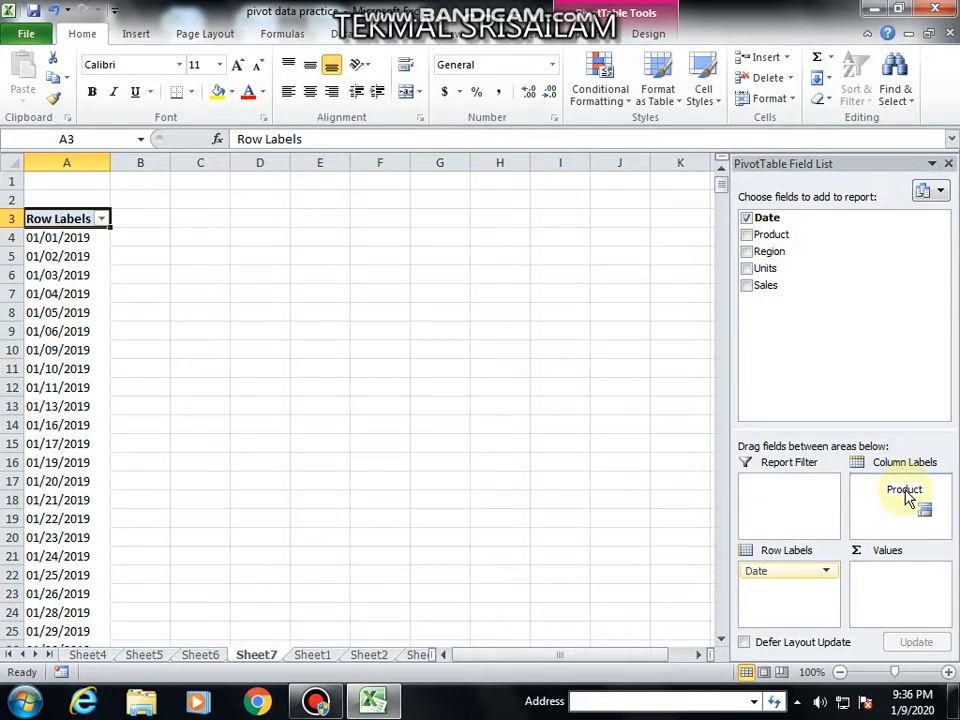
left_click_drag(906, 498, 905, 496)
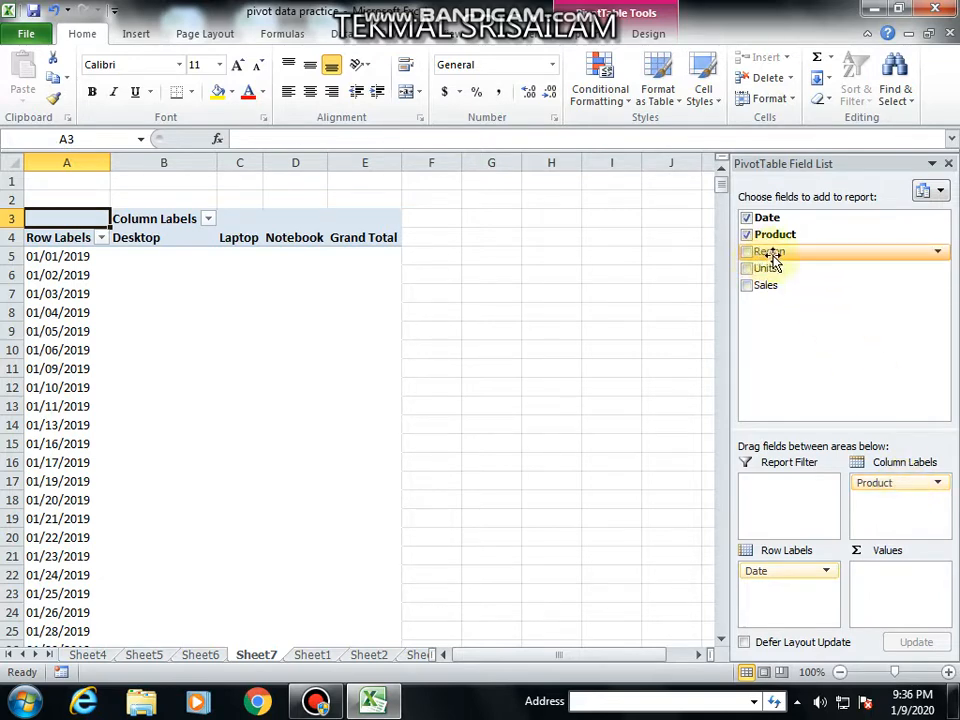
left_click_drag(772, 268, 900, 585)
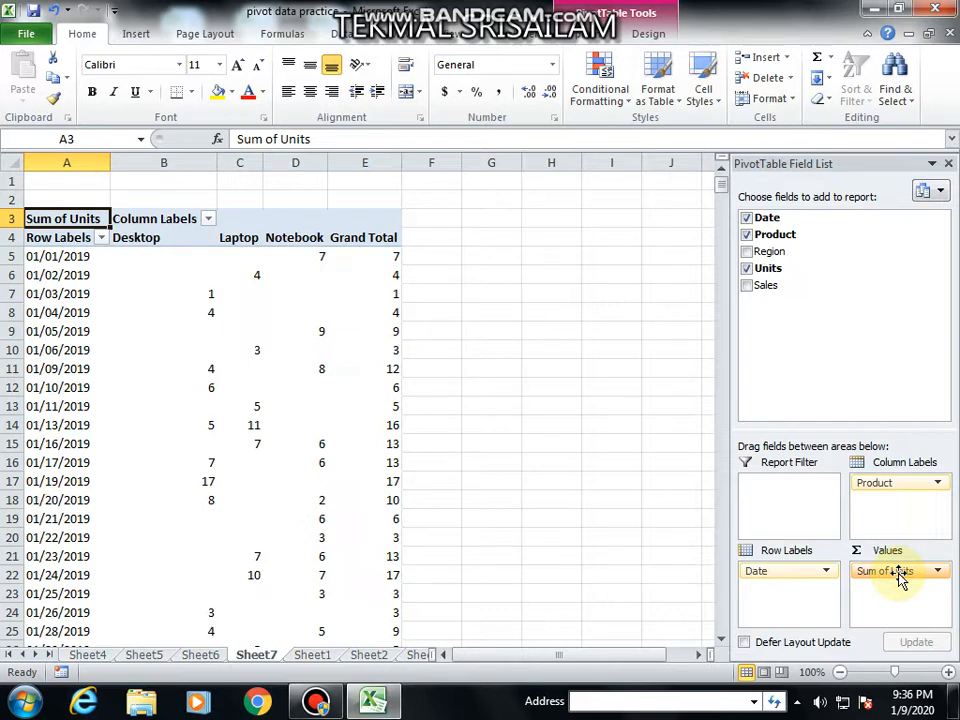
Examine the 01/01/2019 row of the PivotTable, including its Notebook units and its grand total.
left_click(120, 271)
left_click(56, 254)
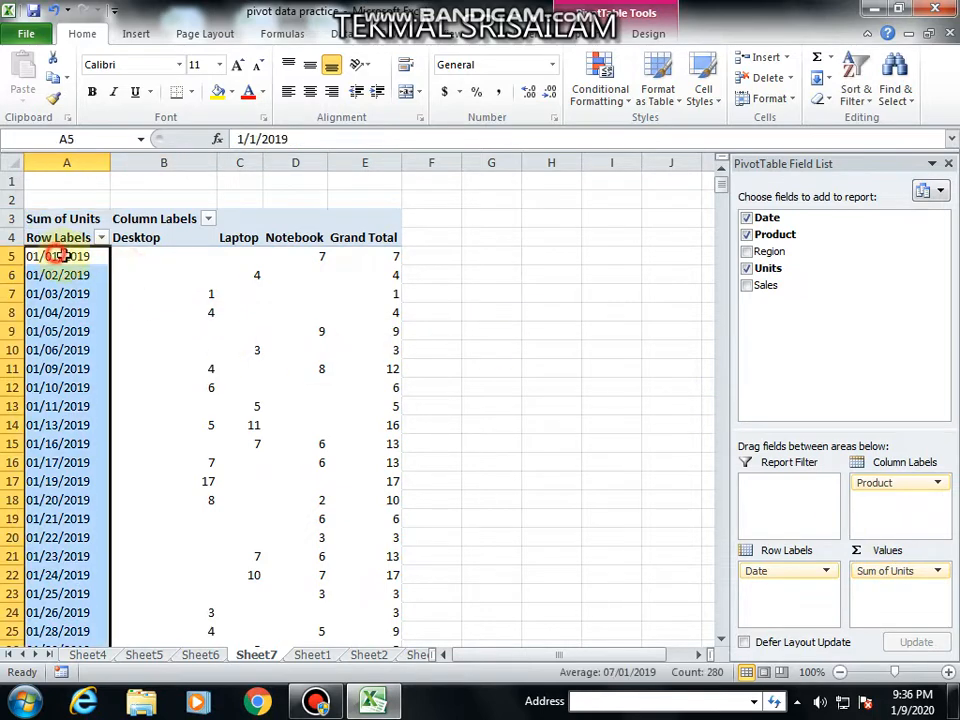
left_click(122, 254)
left_click(45, 256)
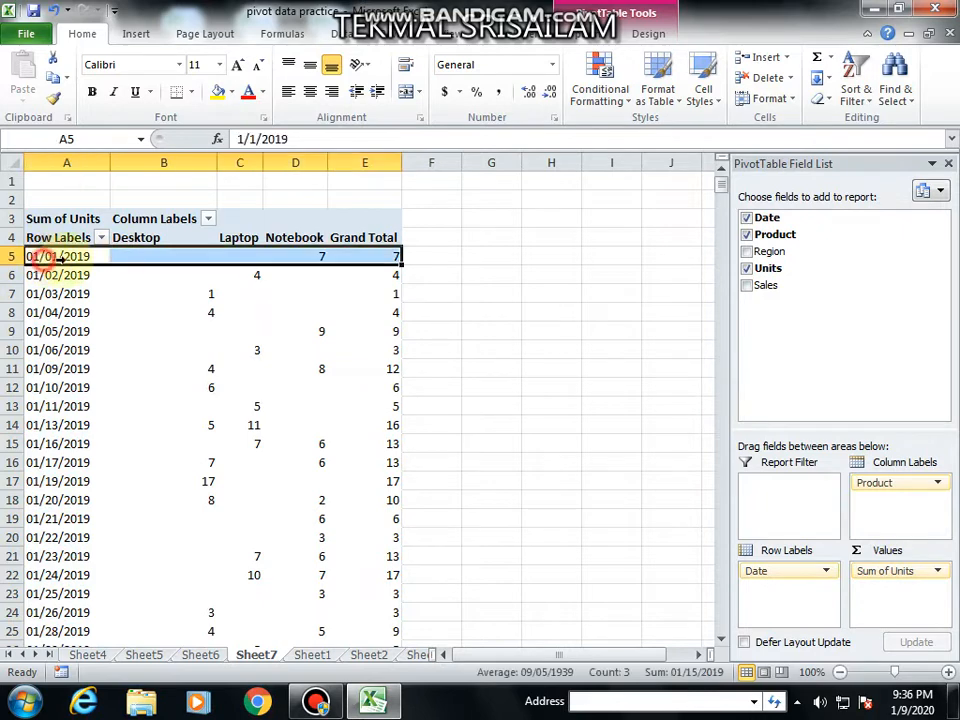
left_click(282, 258)
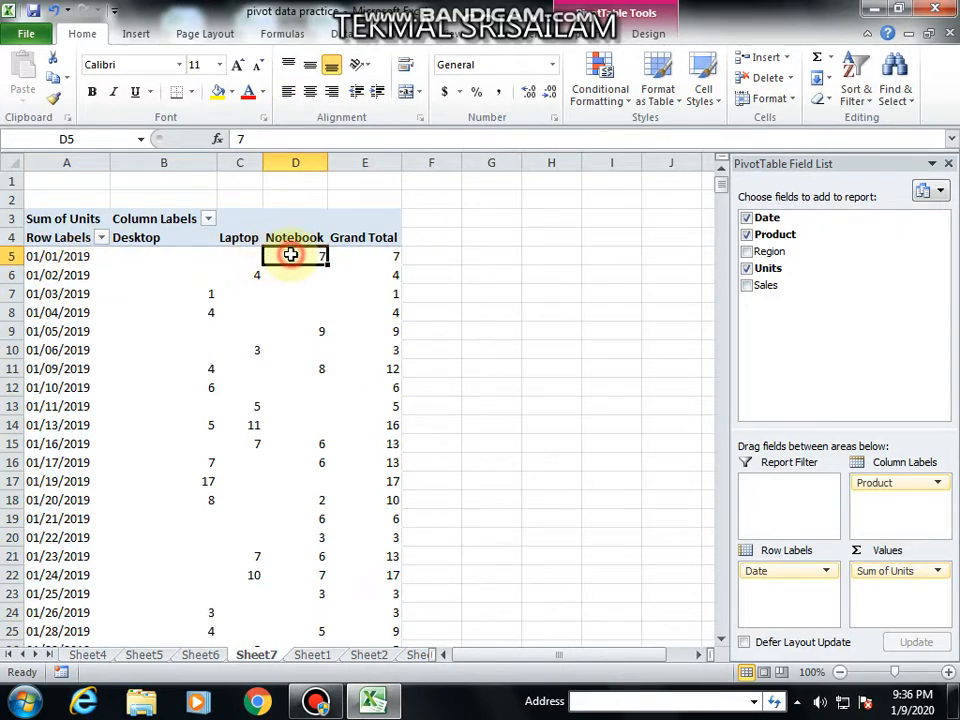
left_click(374, 256)
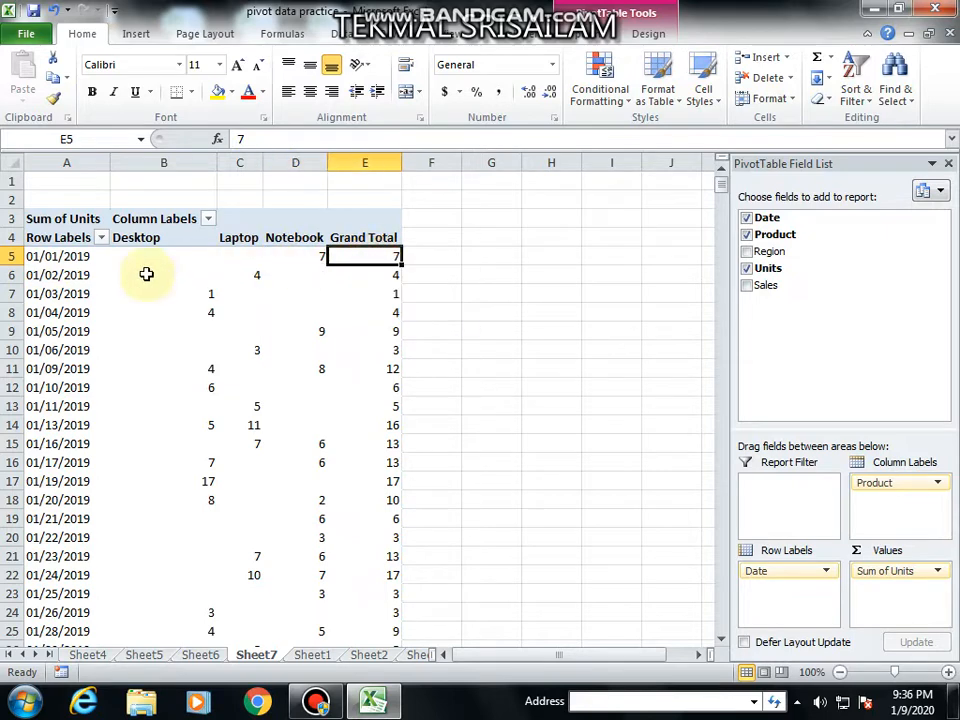
Add Sales as a second summed value and check the Desktop units and sales for 01/03/2019 and 01/04/2019.
left_click_drag(763, 287, 903, 598)
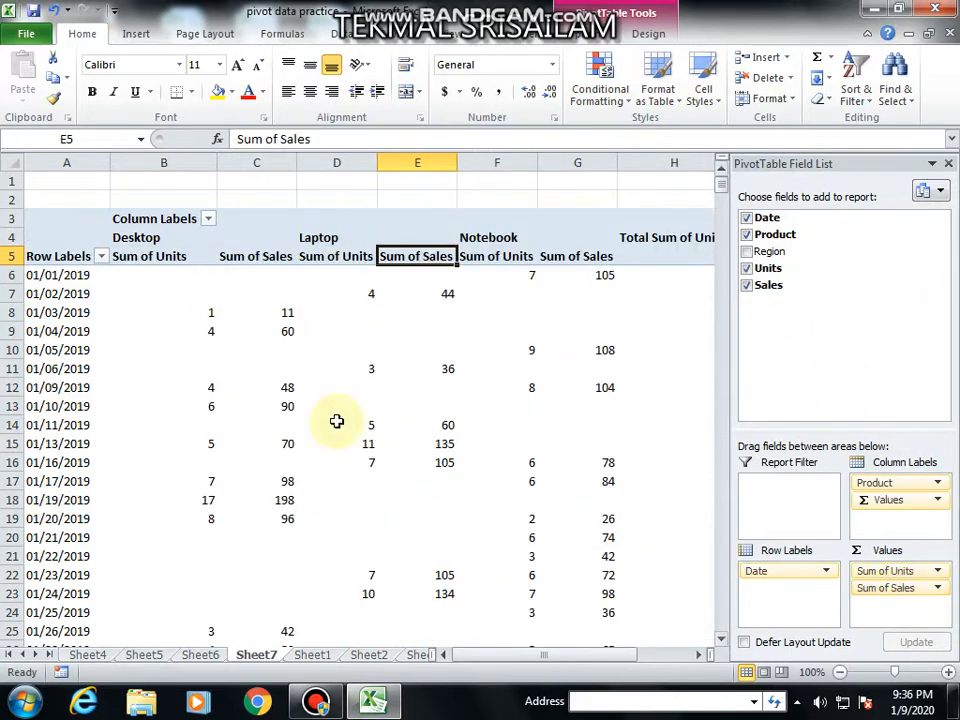
left_click_drag(276, 278, 272, 401)
left_click(257, 311)
left_click(91, 312)
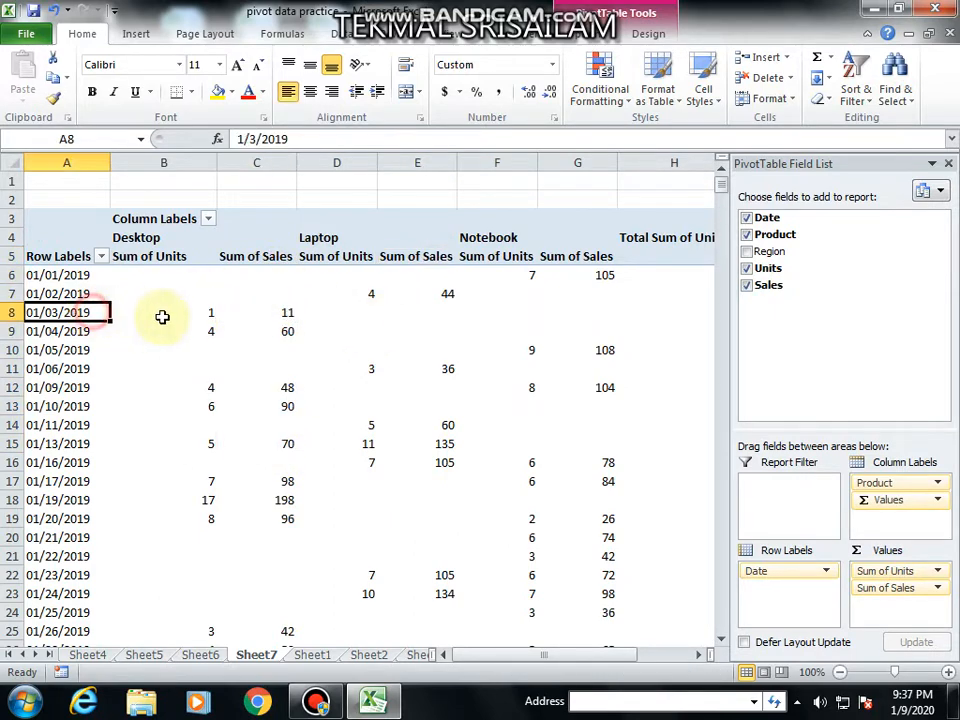
left_click(197, 315)
left_click(285, 316)
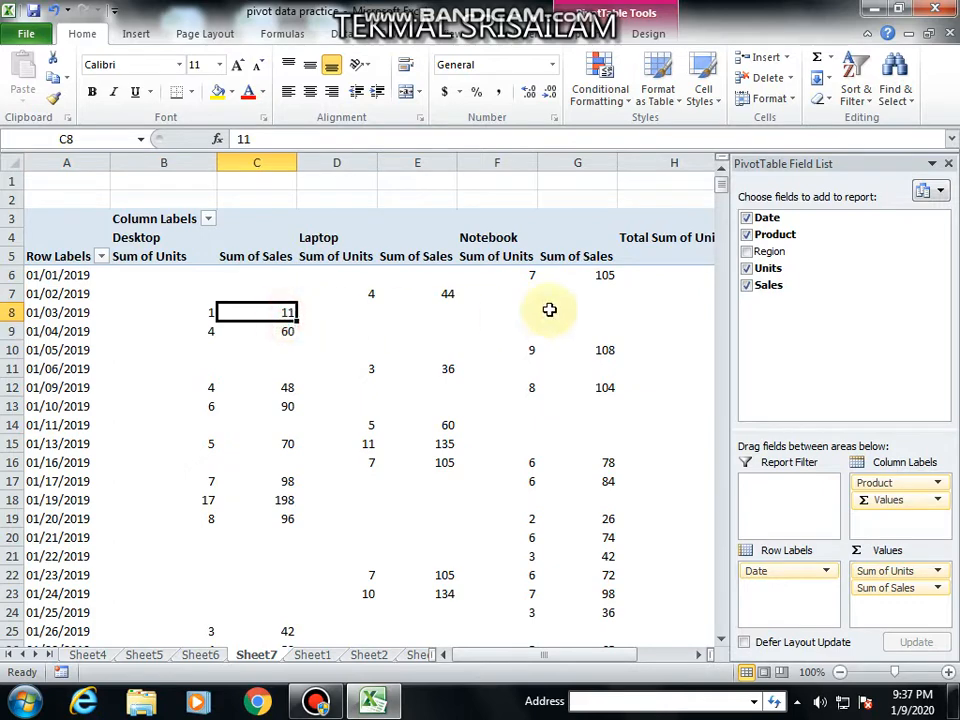
left_click(102, 335)
left_click(165, 336)
left_click(285, 333)
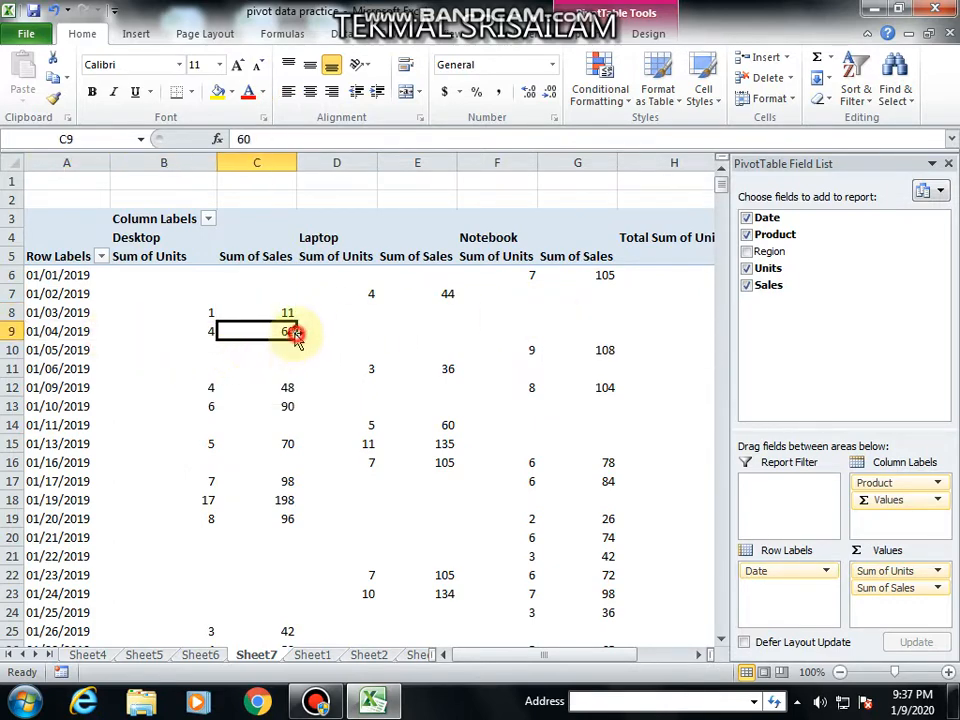
Compare the Sum of Units and Sum of Sales columns for Desktop across the January dates.
left_click(196, 403)
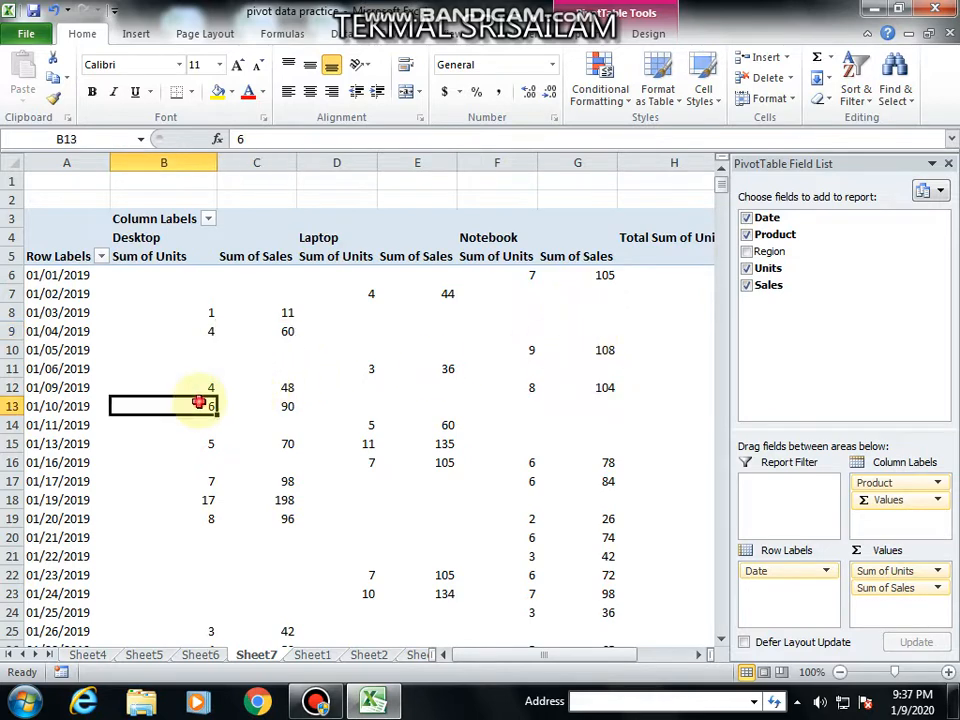
left_click(200, 505)
left_click_drag(204, 293, 199, 631)
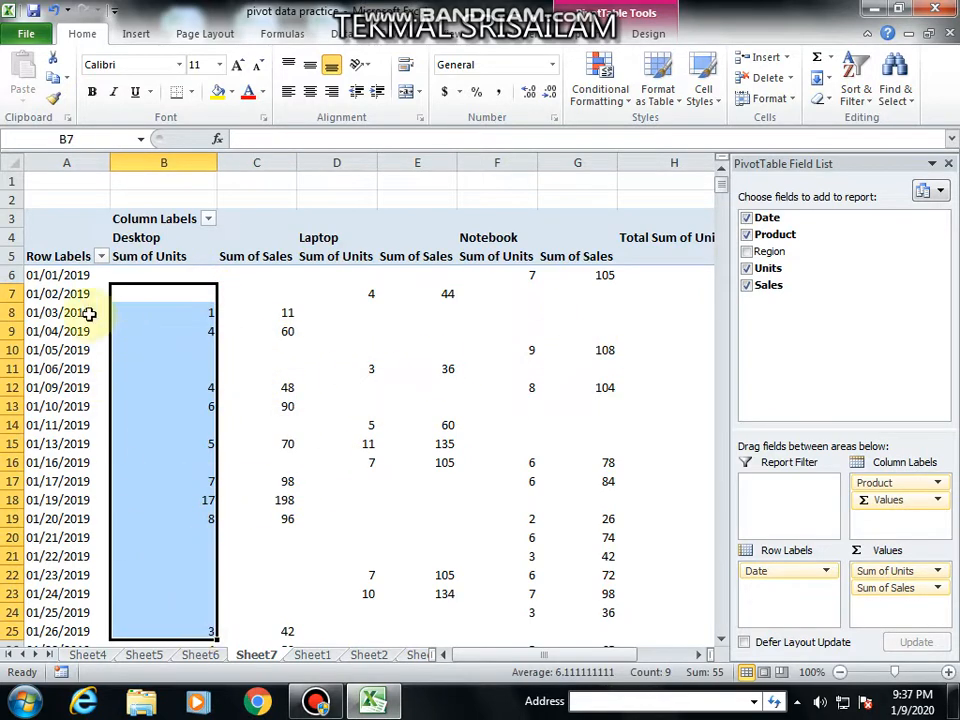
left_click_drag(282, 276, 262, 628)
scroll(261, 402, "up", 1)
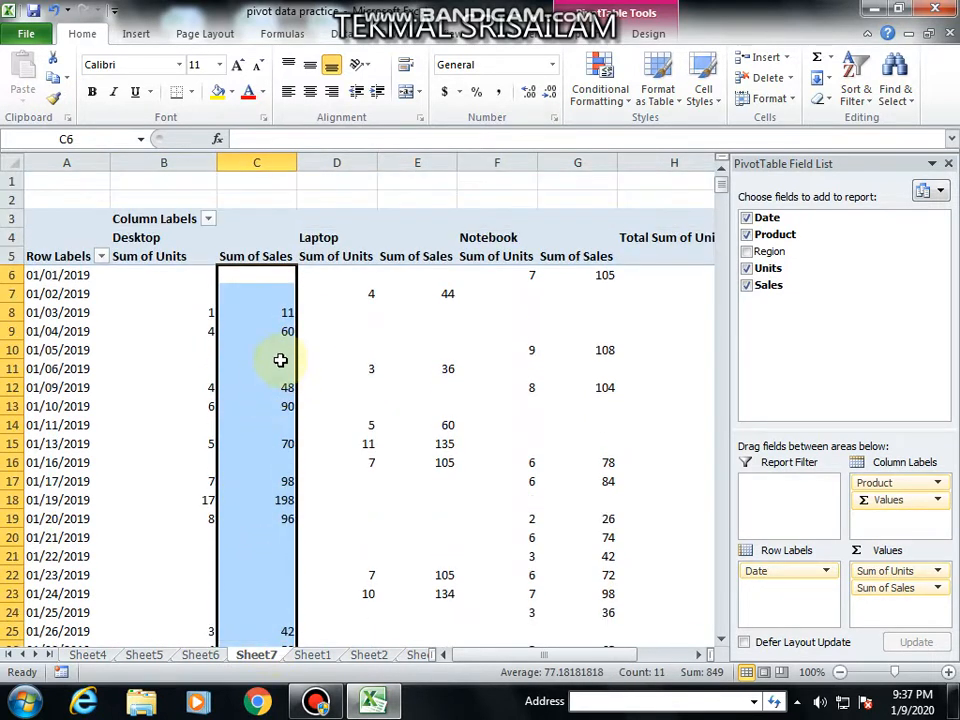
left_click_drag(189, 290, 163, 628)
left_click_drag(256, 276, 286, 650)
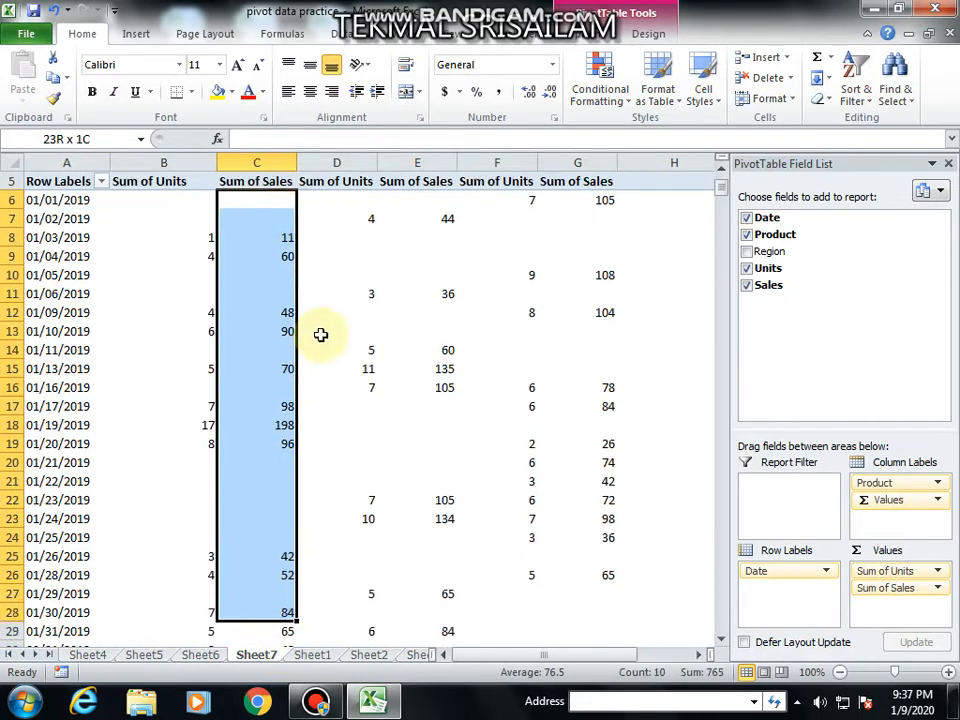
scroll(357, 319, "up", 2)
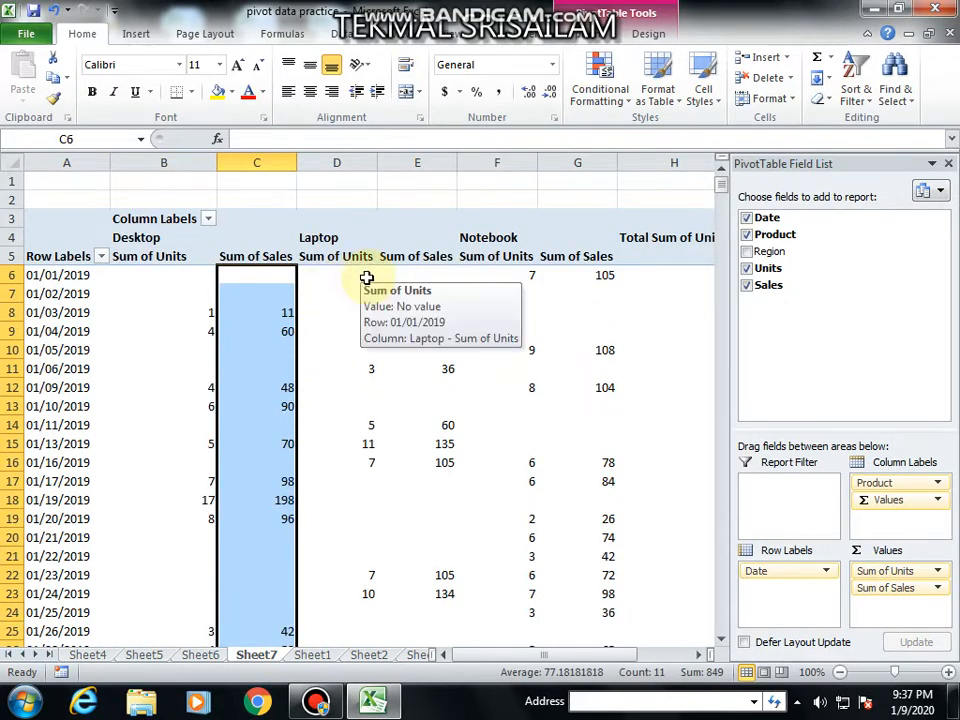
Review the Sum of Units and Sum of Sales columns for Laptop and Notebook.
left_click_drag(367, 279, 369, 608)
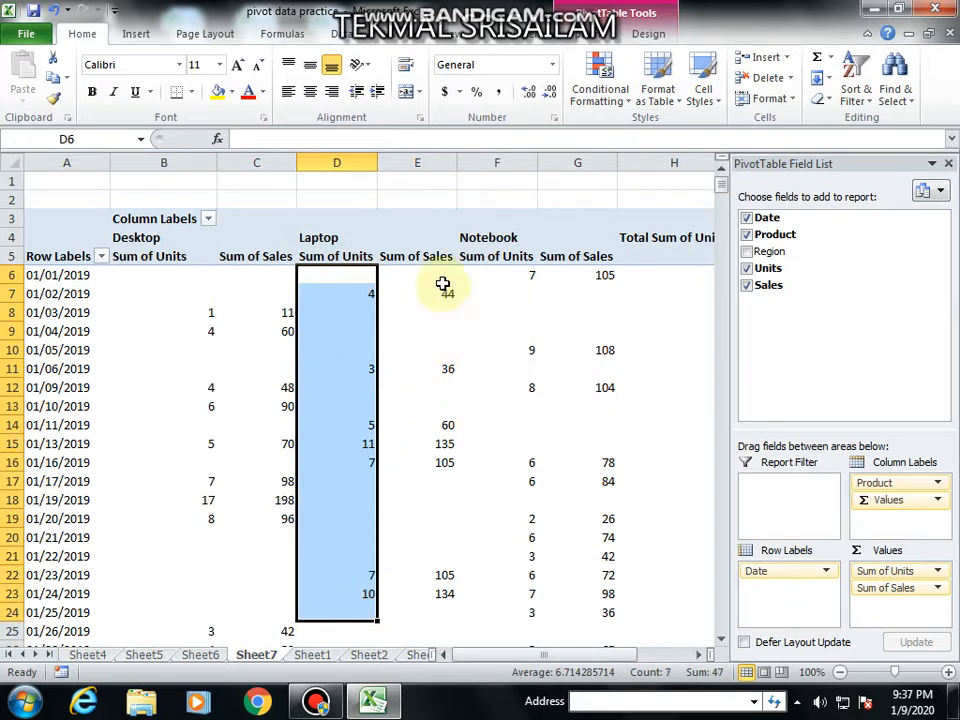
left_click_drag(443, 285, 431, 634)
left_click_drag(530, 280, 506, 652)
left_click_drag(606, 203, 600, 515)
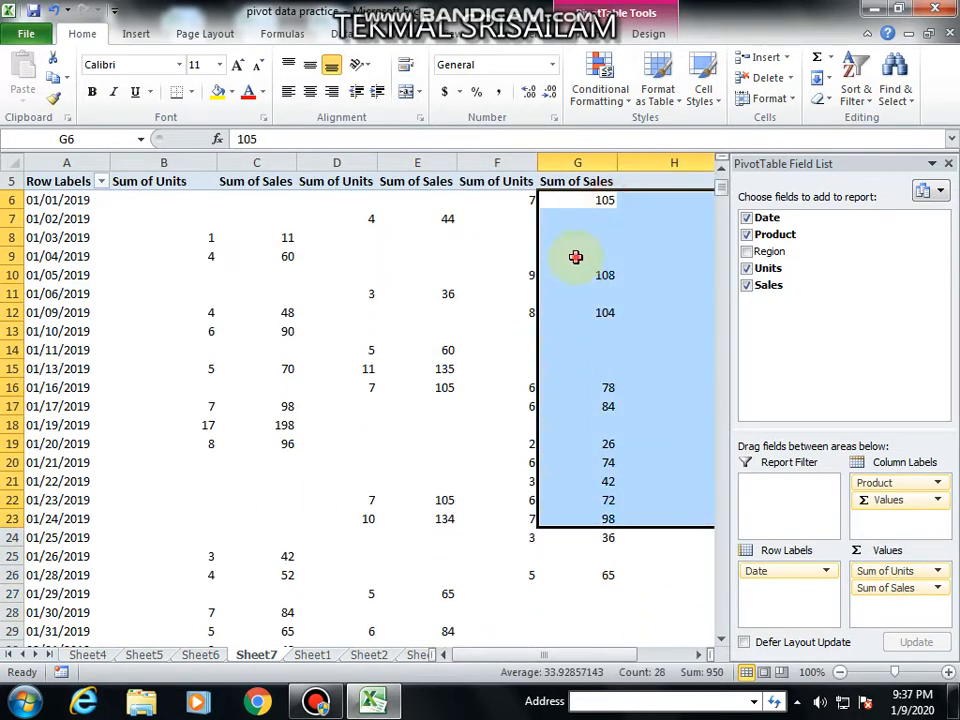
left_click_drag(576, 257, 582, 334)
scroll(583, 348, "up", 2)
left_click(573, 279)
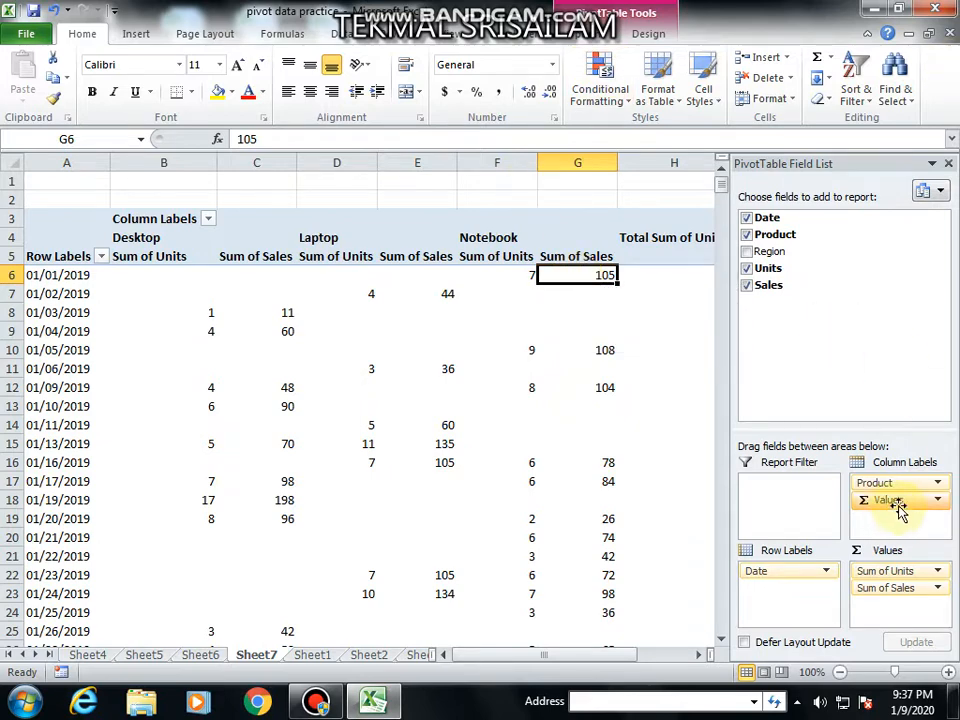
Replace the Product columns and summed values with Region nested under Date in the row labels and Sales summed as values.
left_click_drag(898, 507, 457, 346)
left_click_drag(881, 480, 640, 510)
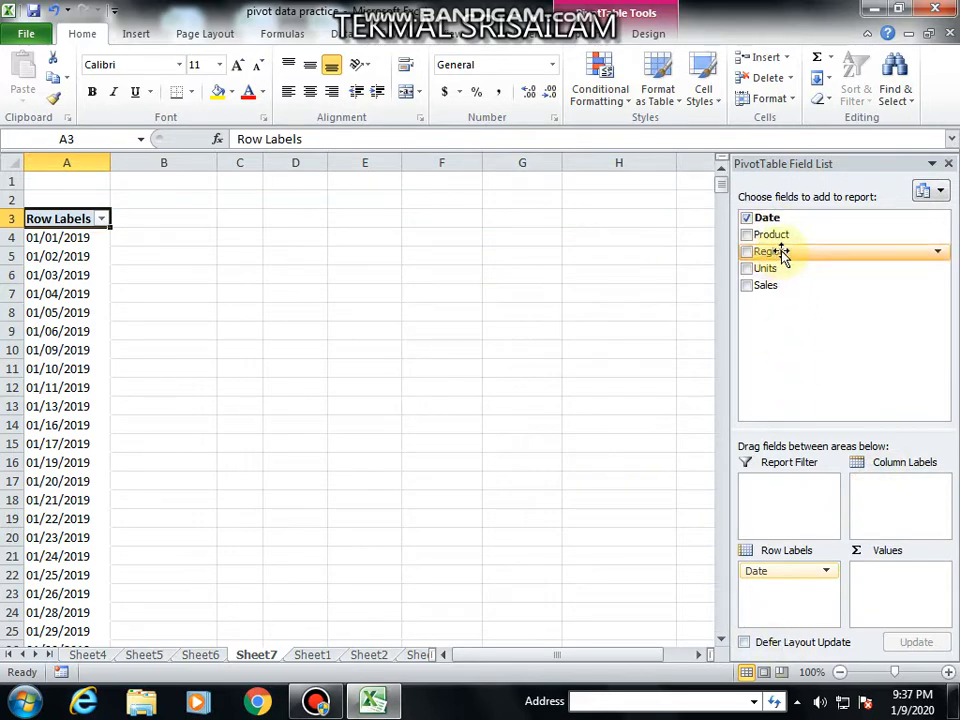
left_click_drag(782, 253, 806, 612)
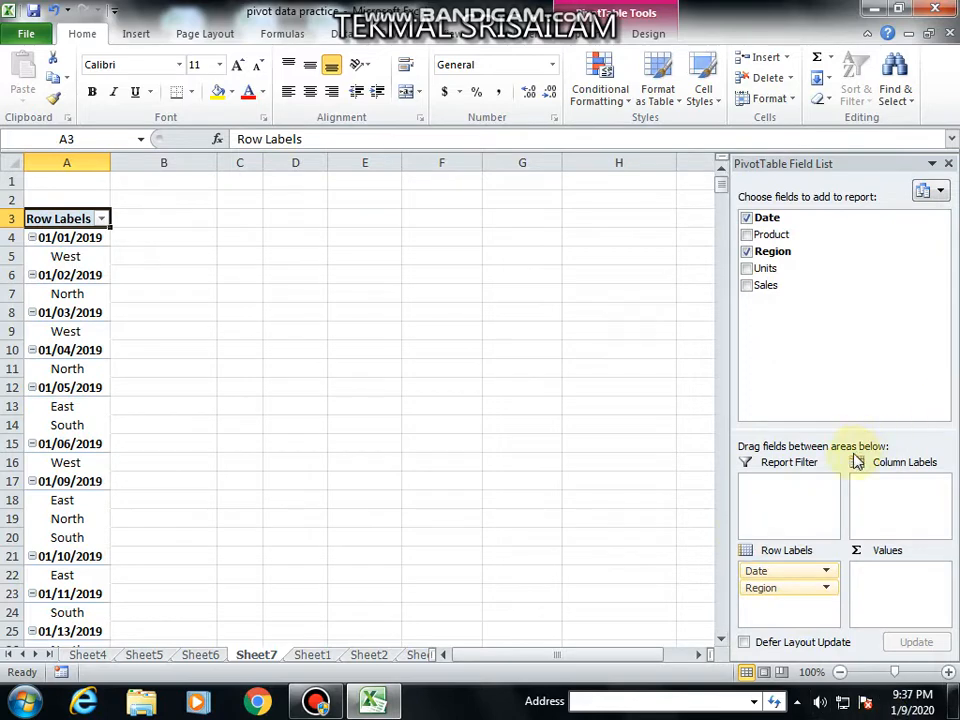
left_click_drag(770, 289, 913, 596)
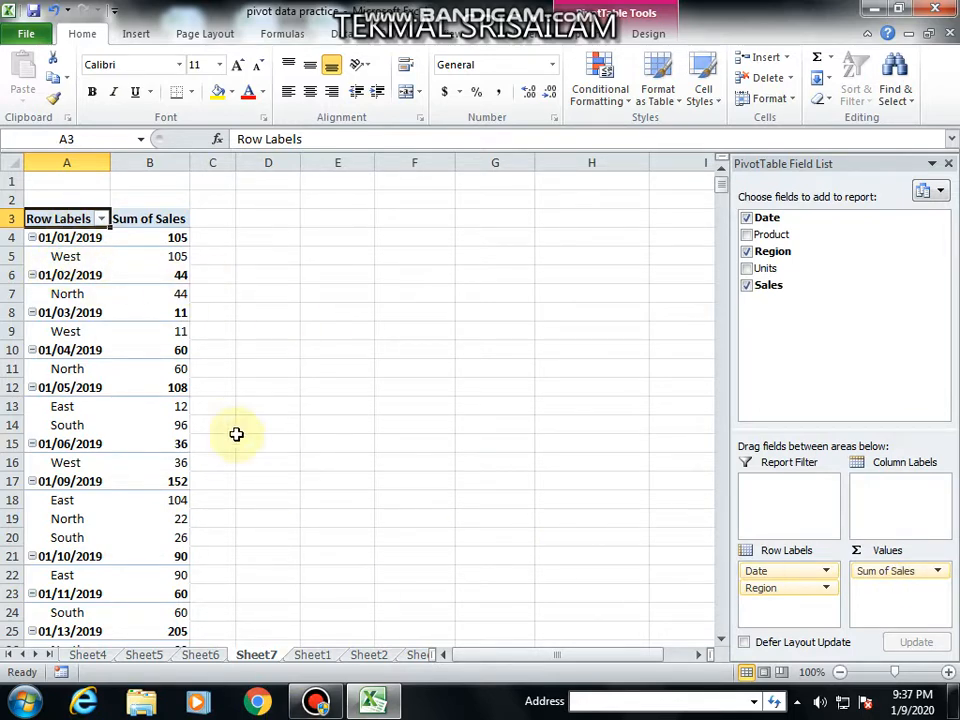
Examine how the 01/01/2019 date and its West region share one column and how their sales are listed.
left_click(78, 243)
left_click(77, 259)
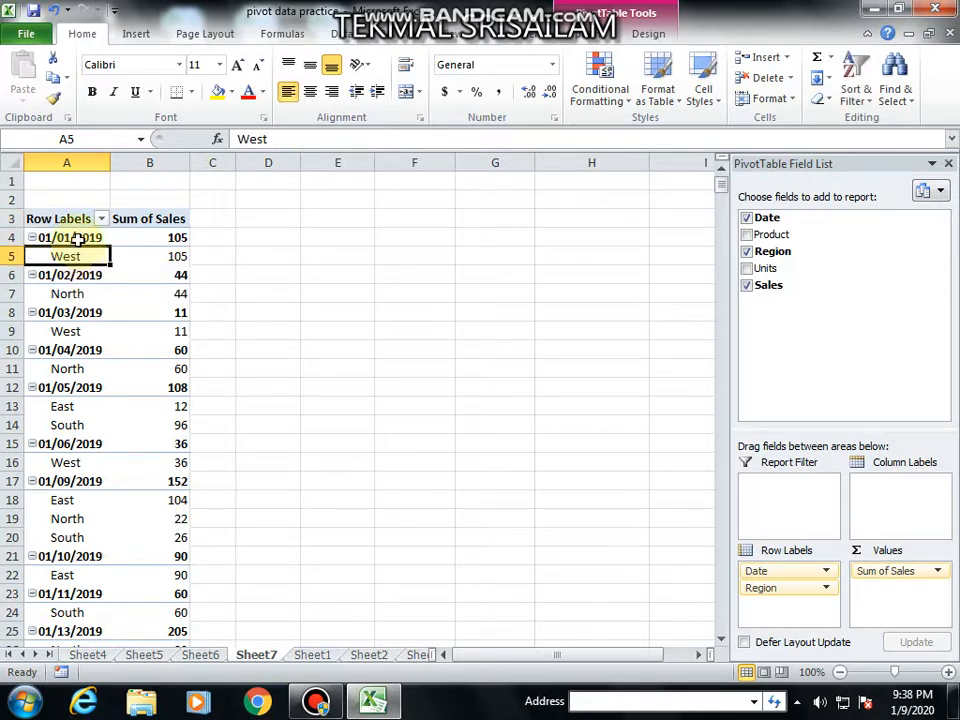
left_click(78, 240)
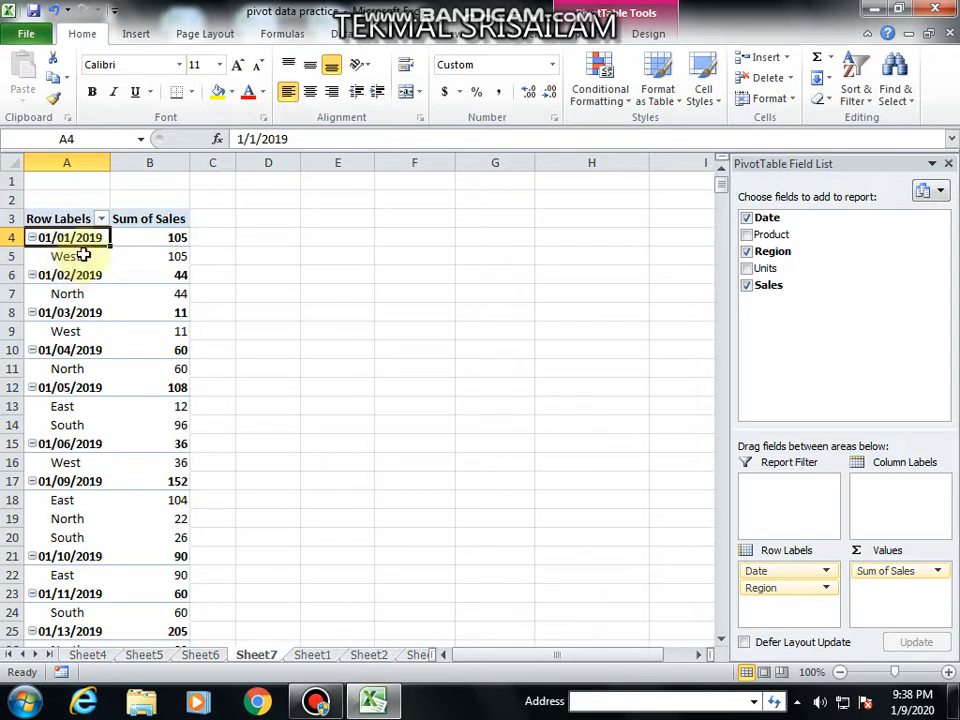
left_click(80, 258)
left_click(155, 256)
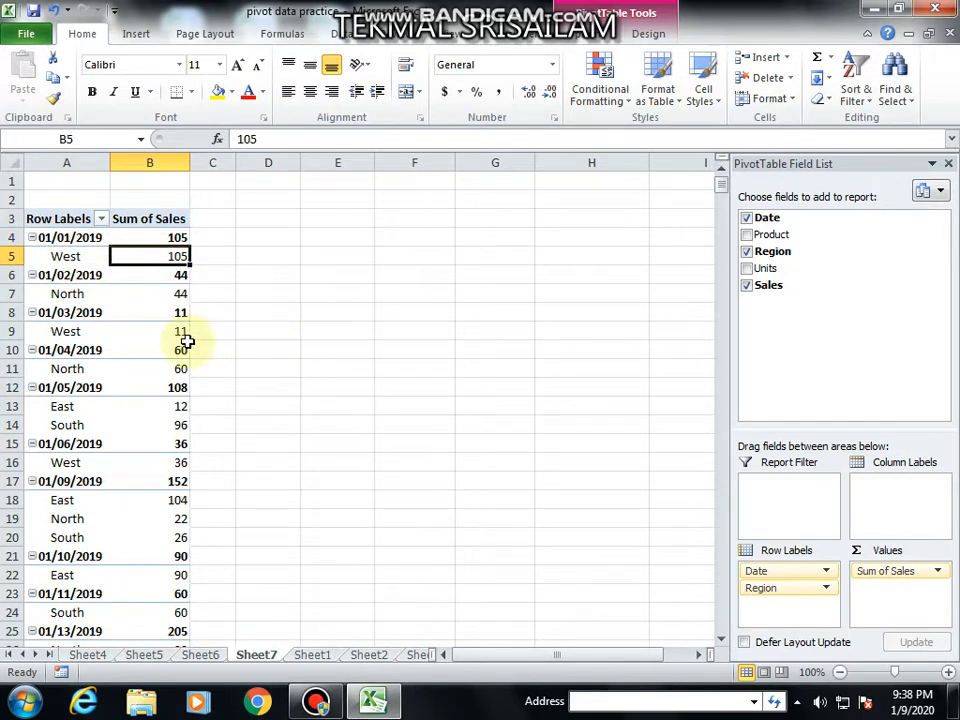
left_click(60, 256)
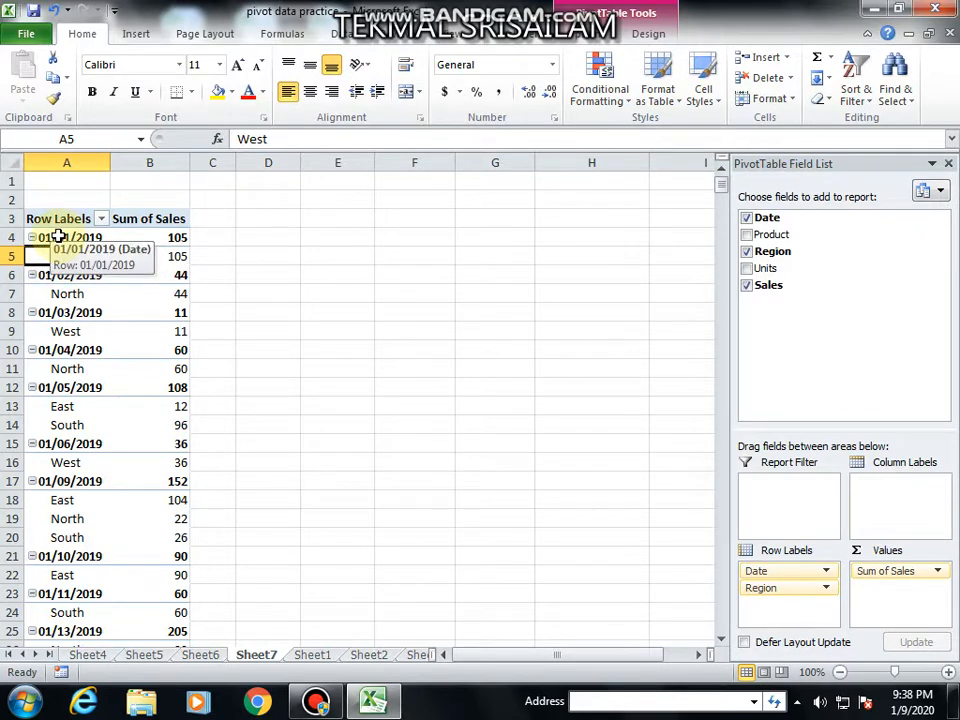
left_click(58, 237)
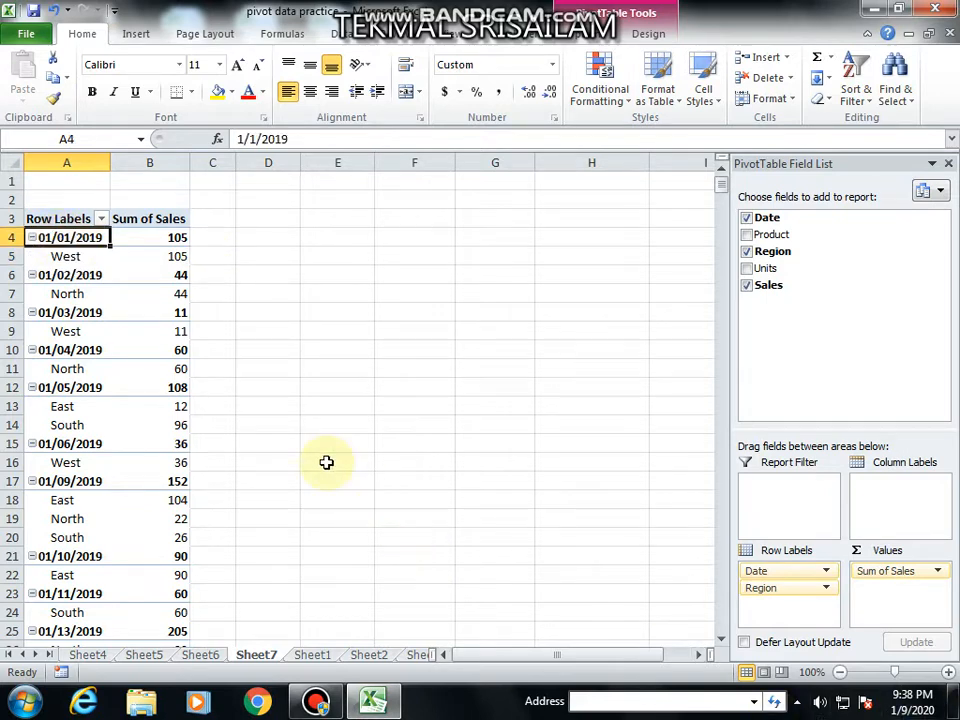
left_click(81, 248)
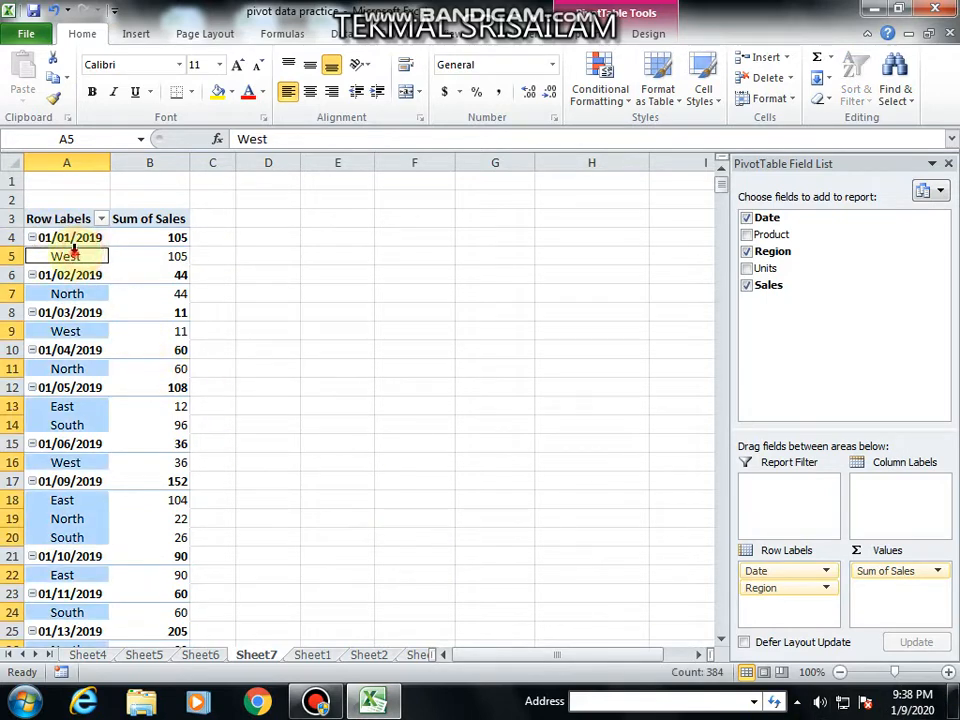
left_click(73, 248)
left_click(64, 256)
left_click(64, 240)
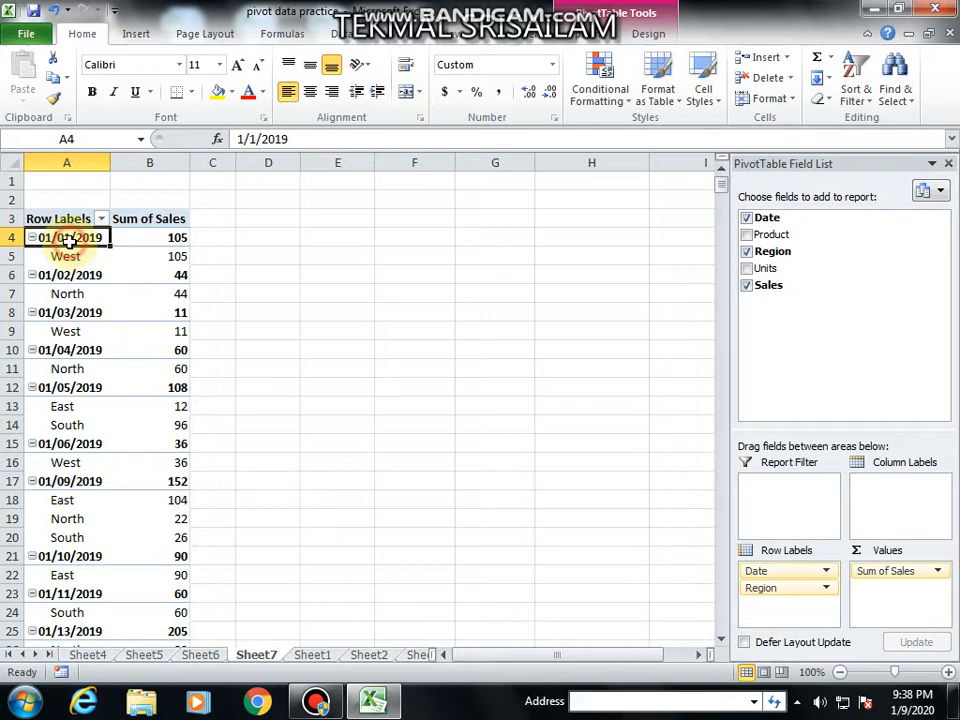
left_click(151, 236)
left_click(141, 254)
left_click(45, 233)
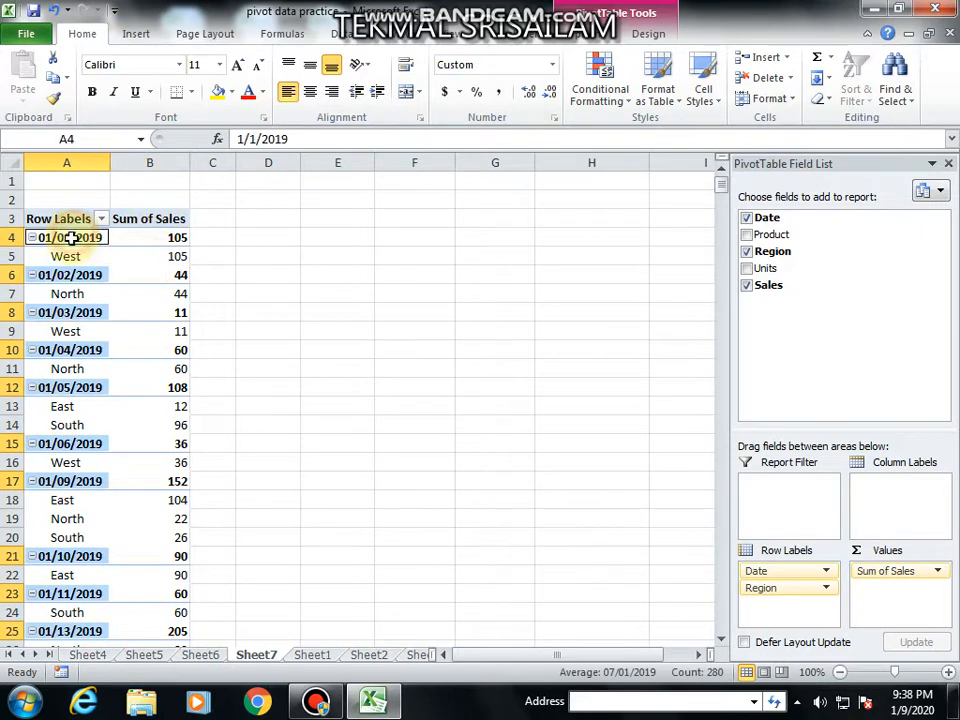
Change the PivotTable's report layout to tabular form.
left_click(72, 237)
left_click(593, 36)
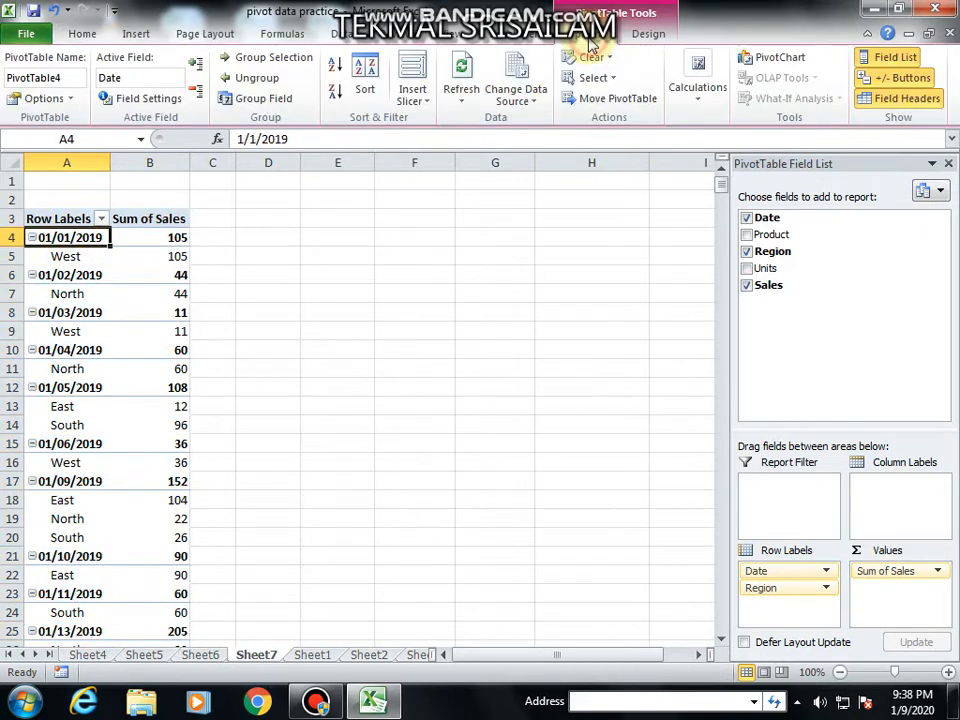
left_click(648, 36)
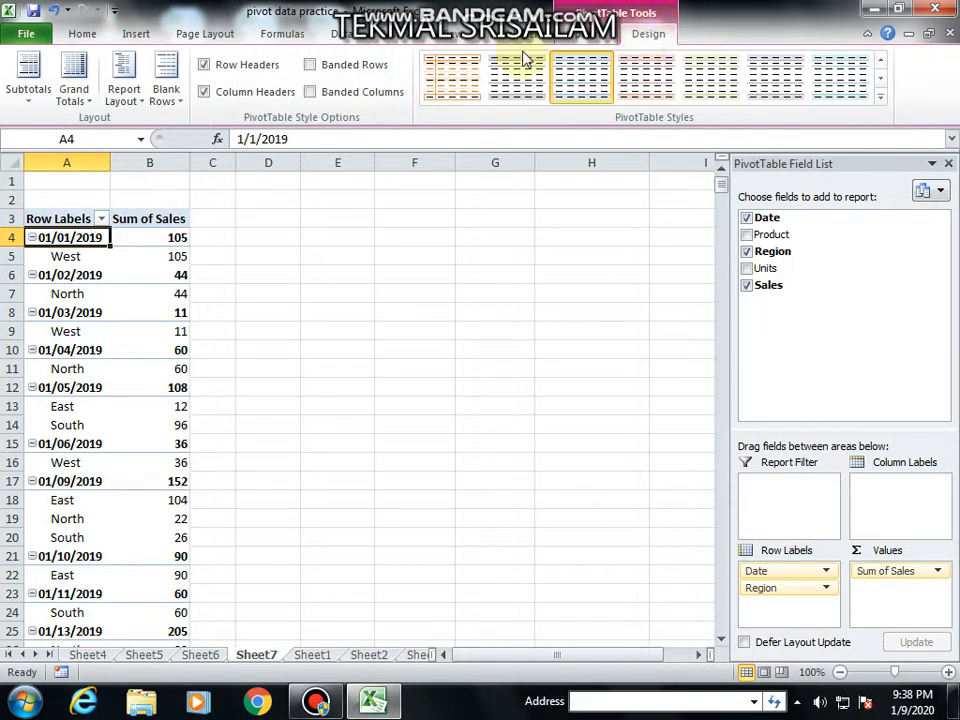
left_click(135, 104)
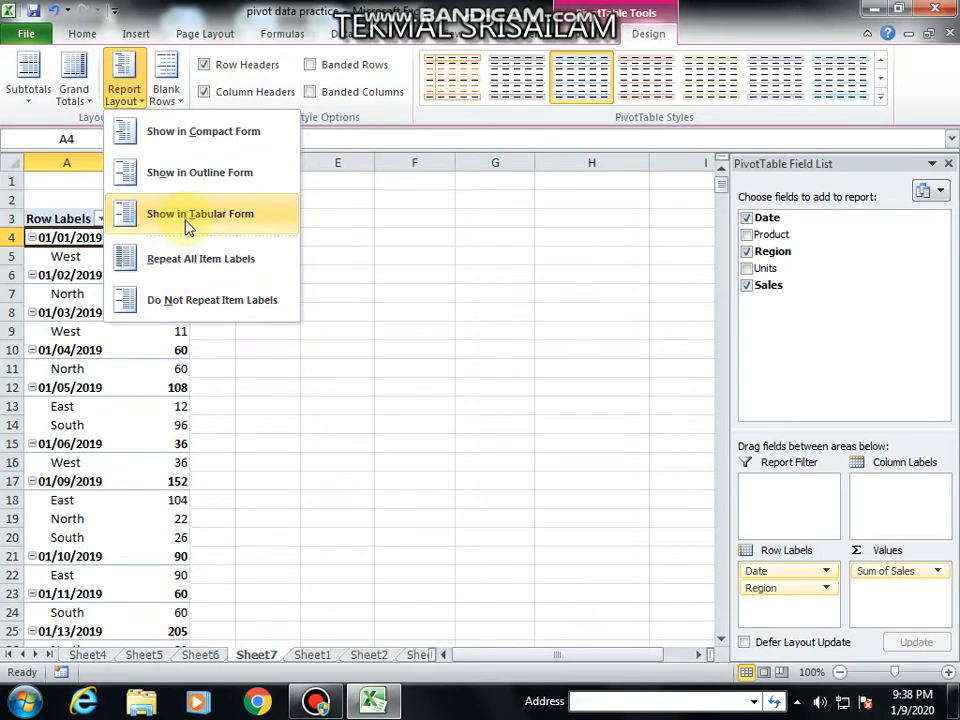
left_click(229, 226)
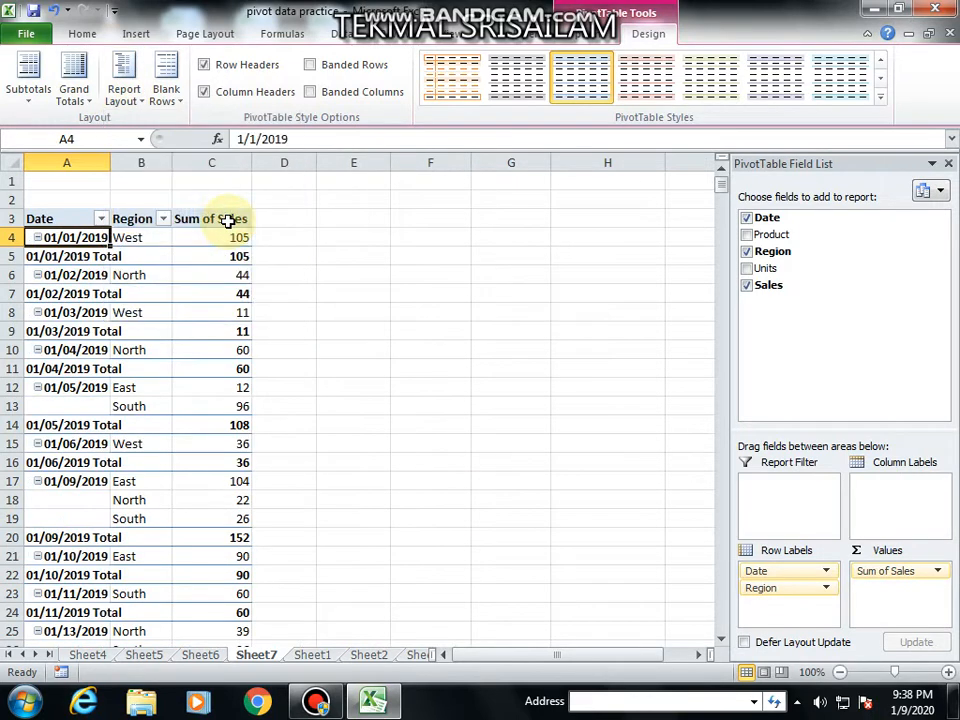
Turn off the PivotTable's subtotals and hide the +/- expand and collapse controls beside the dates.
left_click(30, 95)
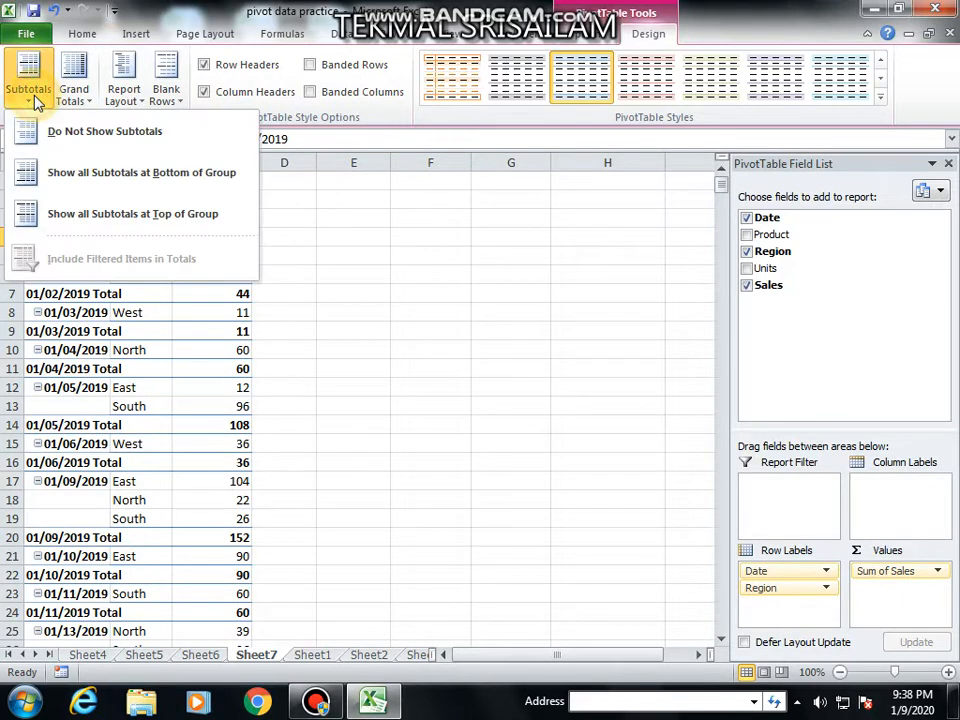
left_click(82, 146)
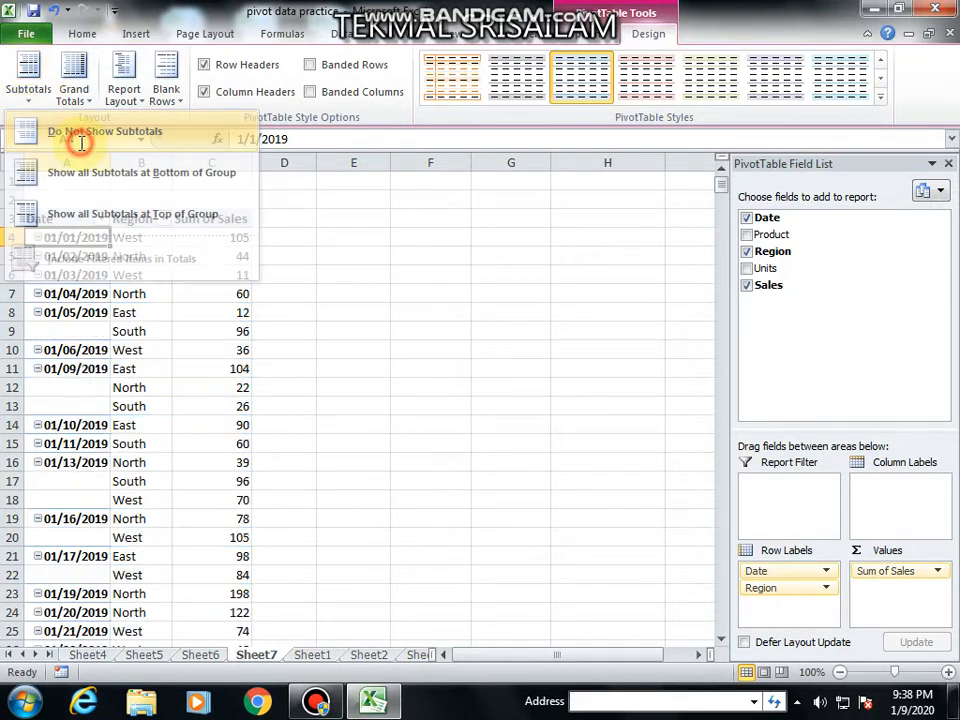
left_click(590, 36)
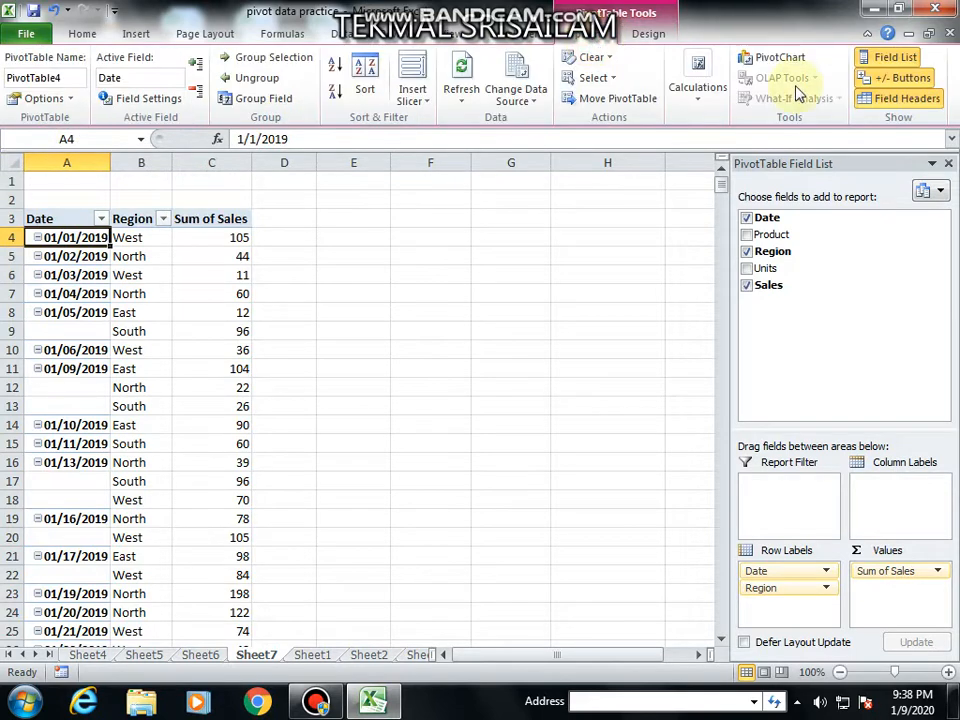
left_click(918, 86)
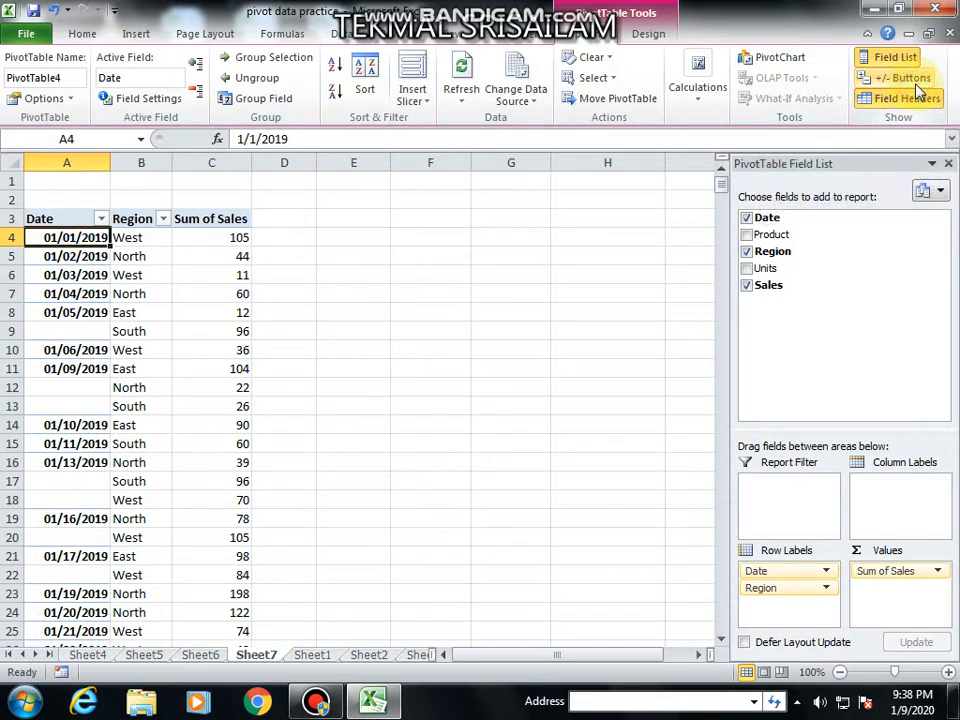
Repeat all item labels in the PivotTable so every row carries its date.
left_click(648, 34)
left_click(124, 94)
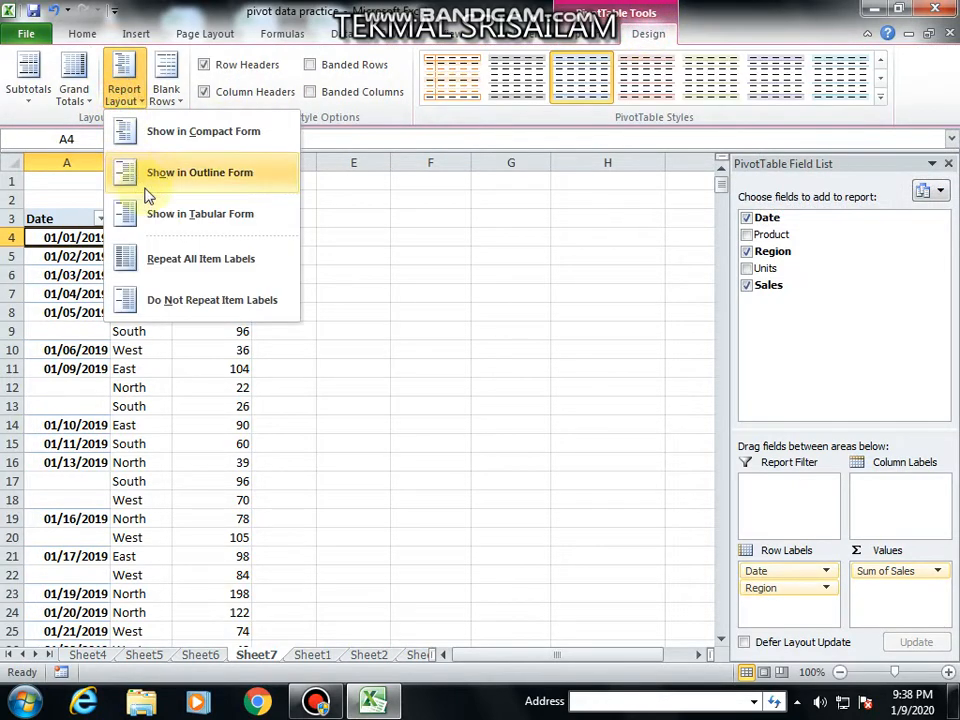
left_click(167, 259)
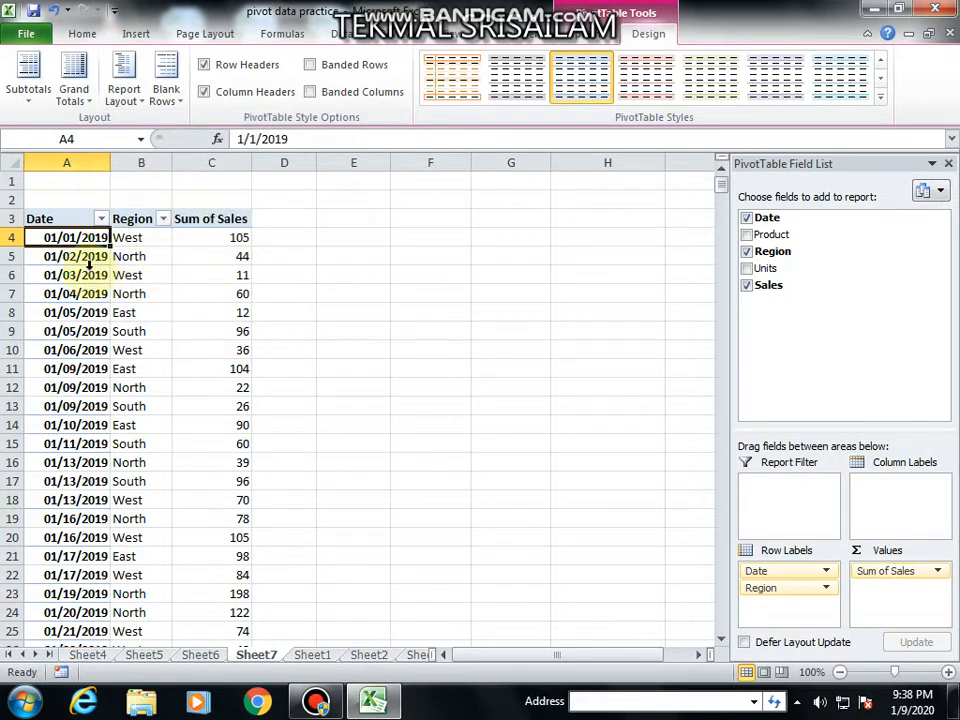
Examine the repeated dates in the PivotTable rows along with each row's region and sales value.
left_click(72, 275)
scroll(80, 355, "down", 1)
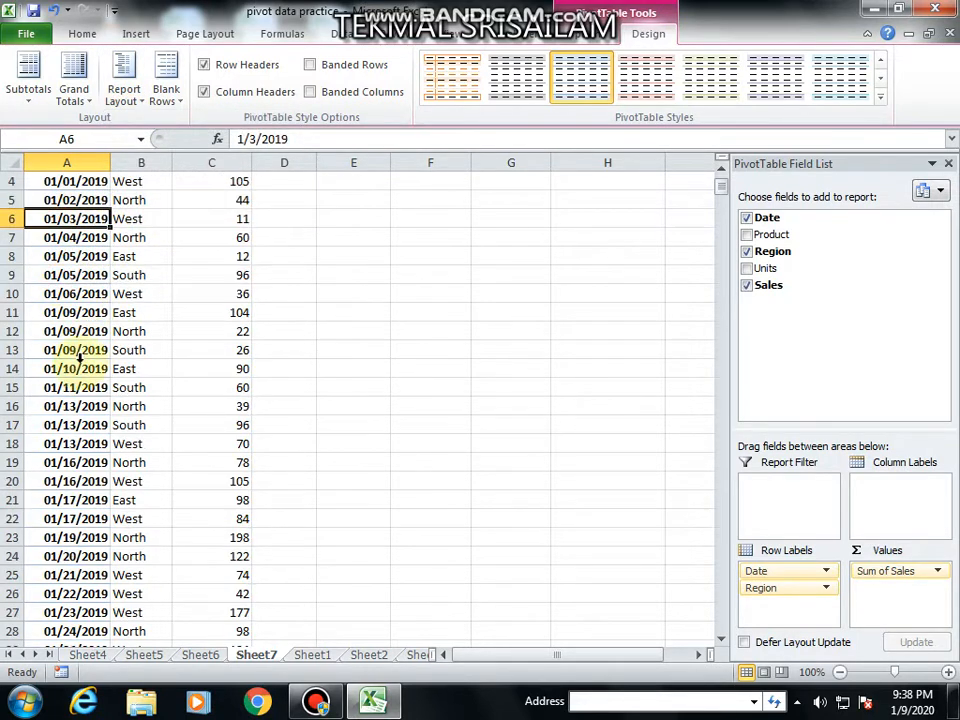
scroll(79, 357, "down", 4)
scroll(75, 400, "up", 5)
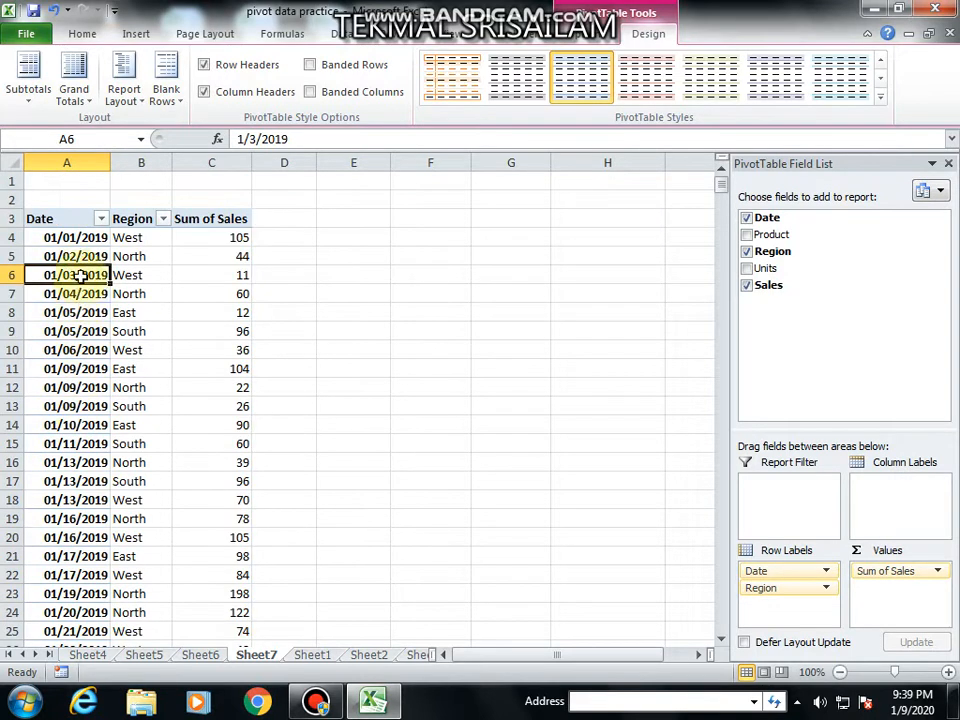
left_click(78, 256)
left_click(75, 229)
left_click(75, 237)
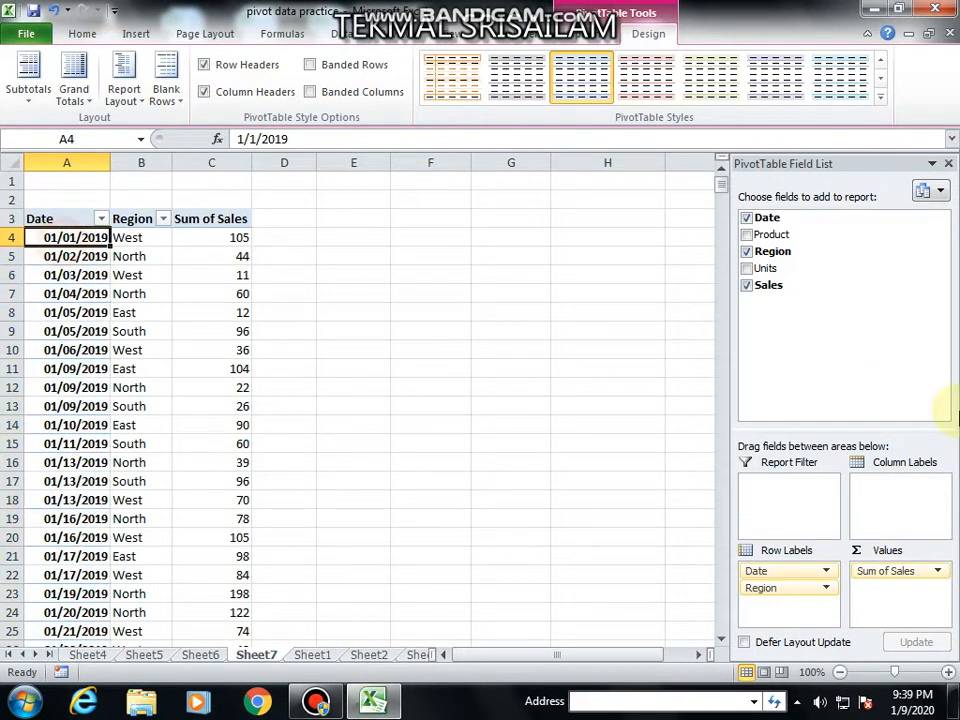
left_click(145, 240)
left_click(193, 242)
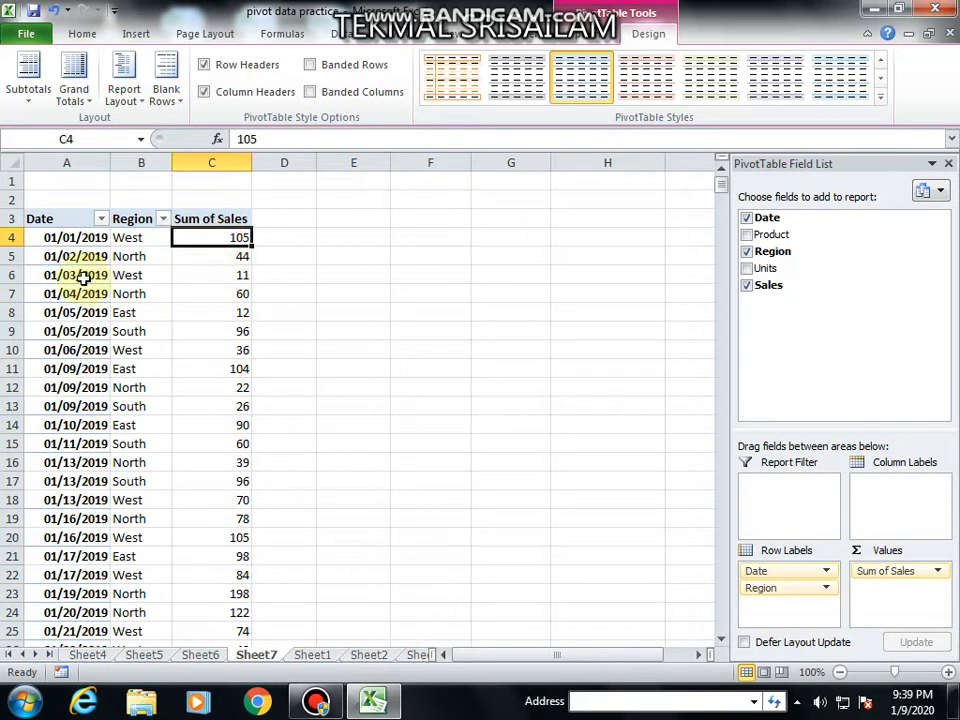
left_click(47, 251)
left_click(64, 292)
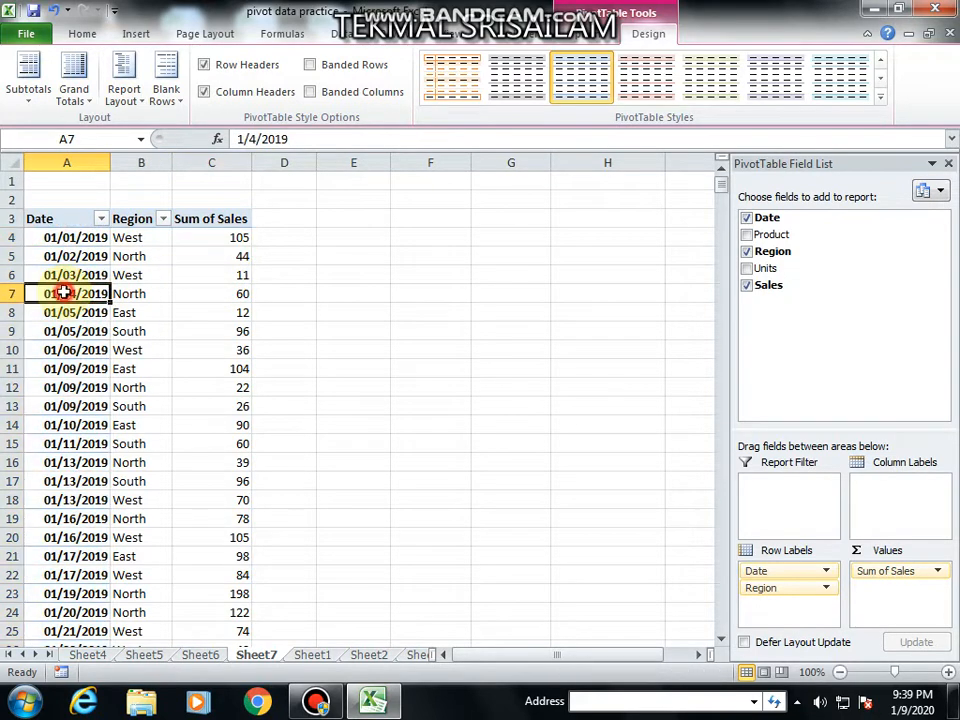
left_click(67, 343)
left_click(52, 294)
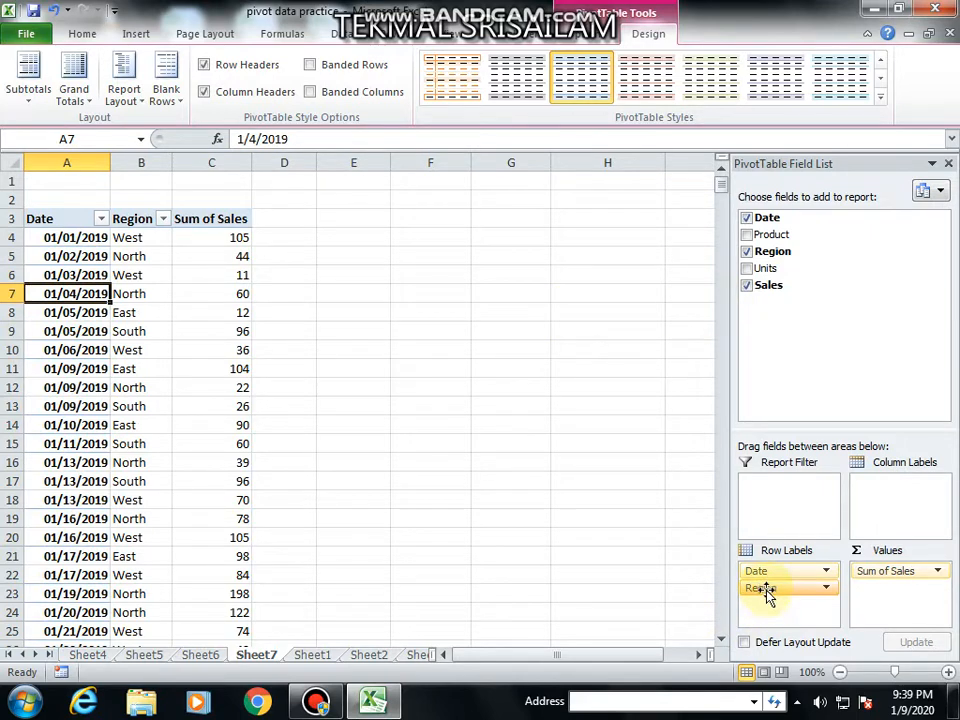
Move the Region field out of the row labels to the column labels, and from there to the report filter.
left_click_drag(767, 592, 912, 497)
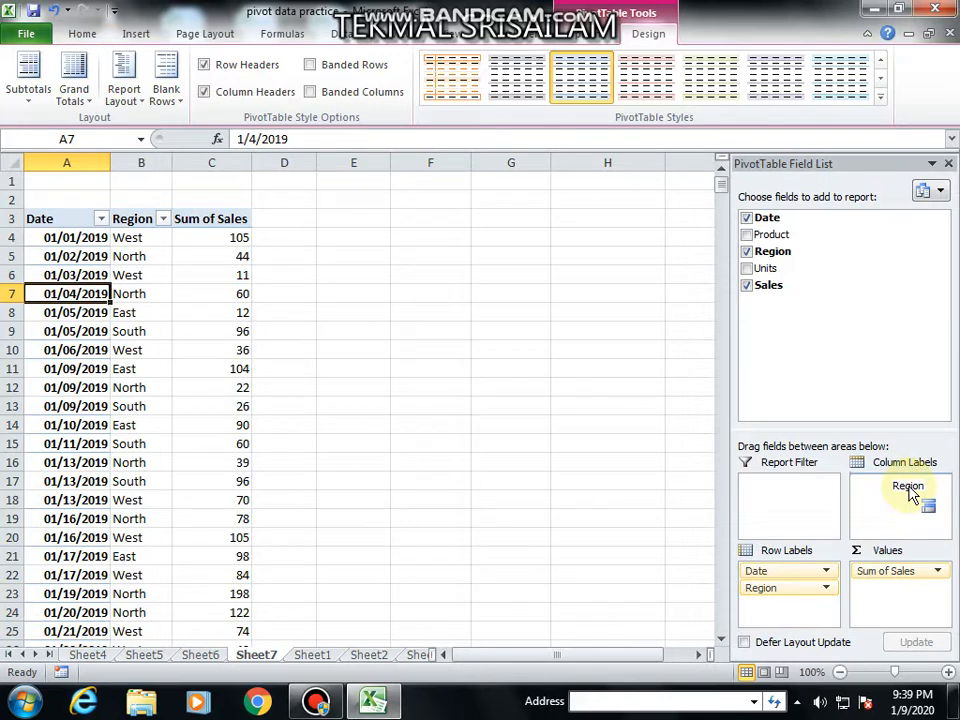
left_click_drag(912, 494, 902, 490)
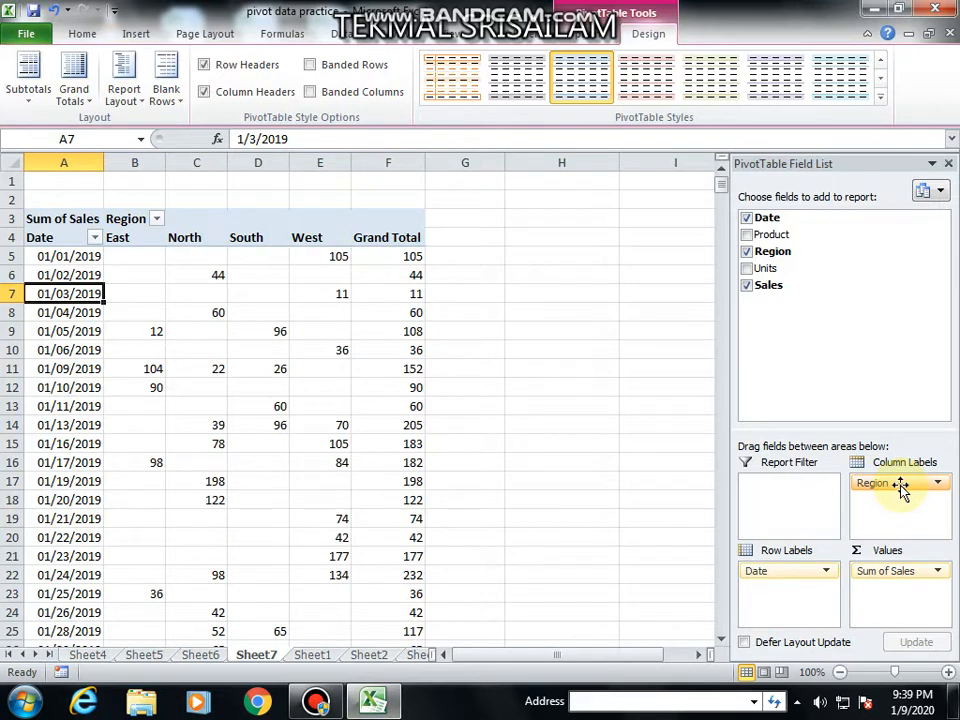
left_click_drag(900, 487, 762, 484)
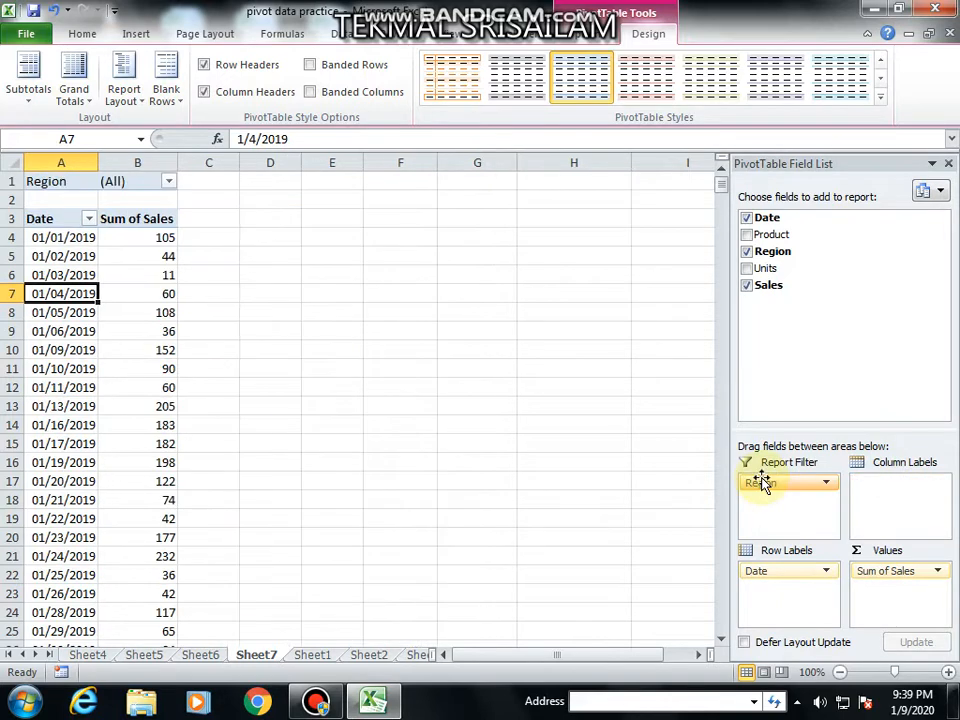
left_click(64, 256)
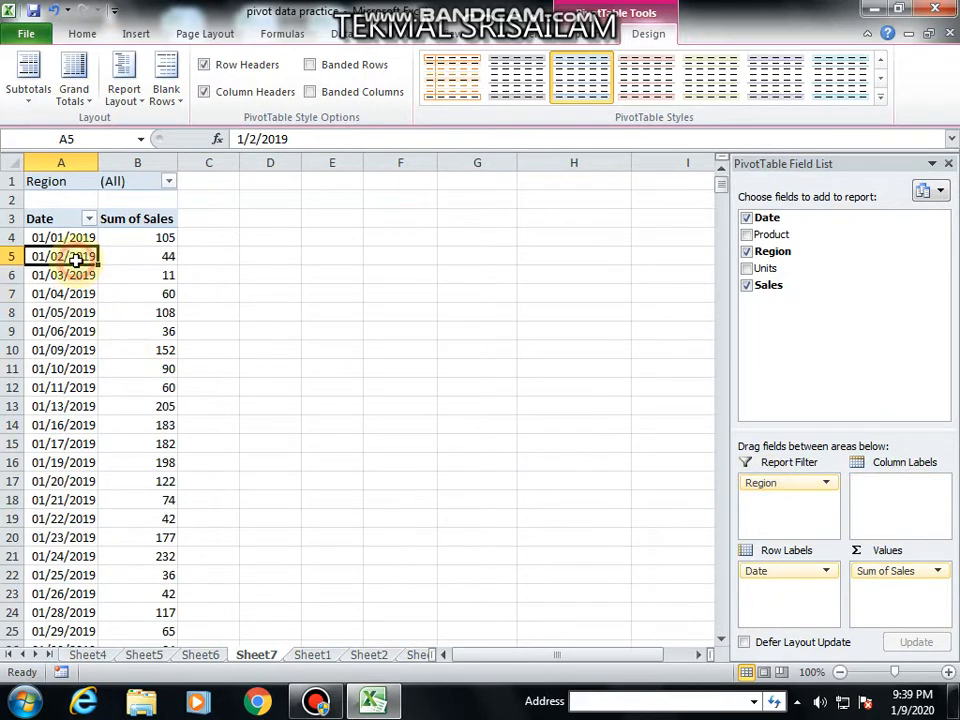
left_click(60, 238)
Filter the PivotTable report to the East region and look through its dates and sales.
left_click(168, 181)
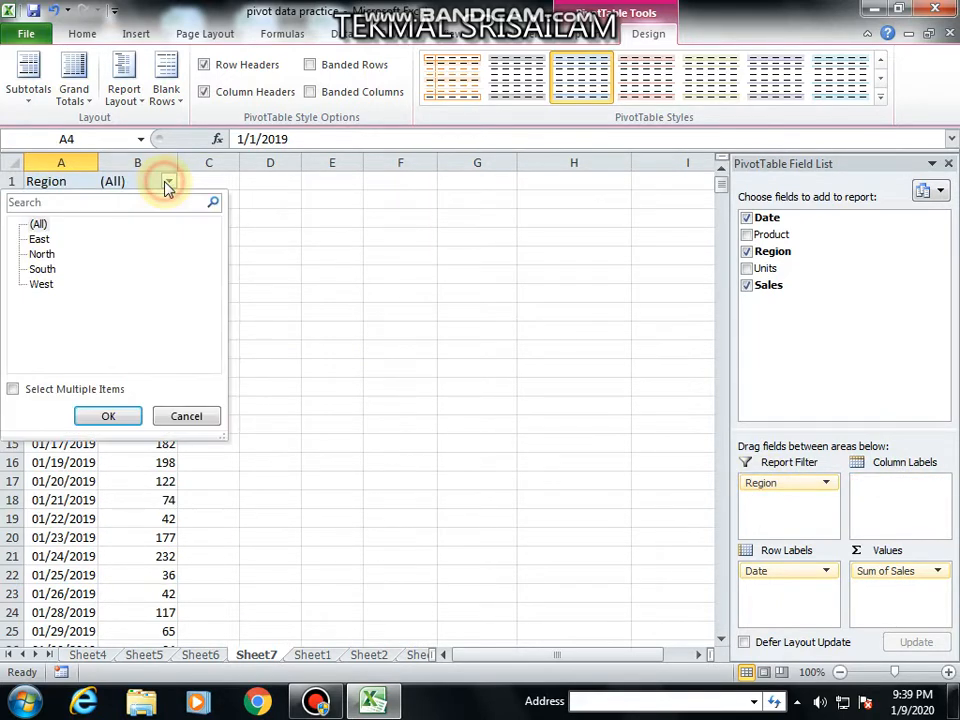
left_click(39, 243)
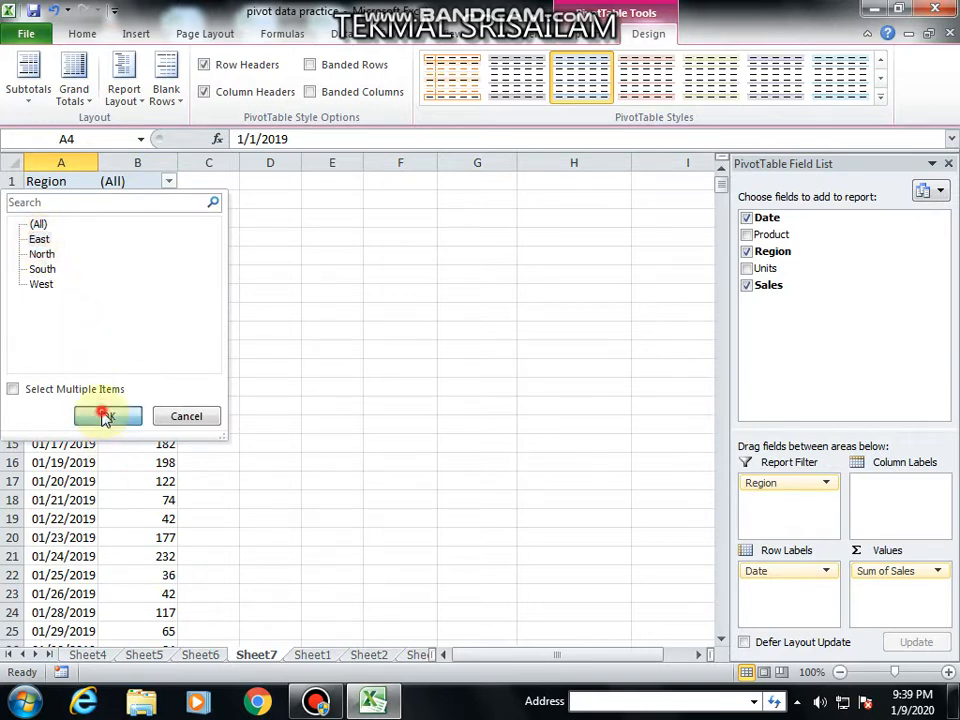
left_click(105, 412)
scroll(132, 417, "down", 5)
scroll(130, 455, "down", 5)
scroll(116, 471, "up", 10)
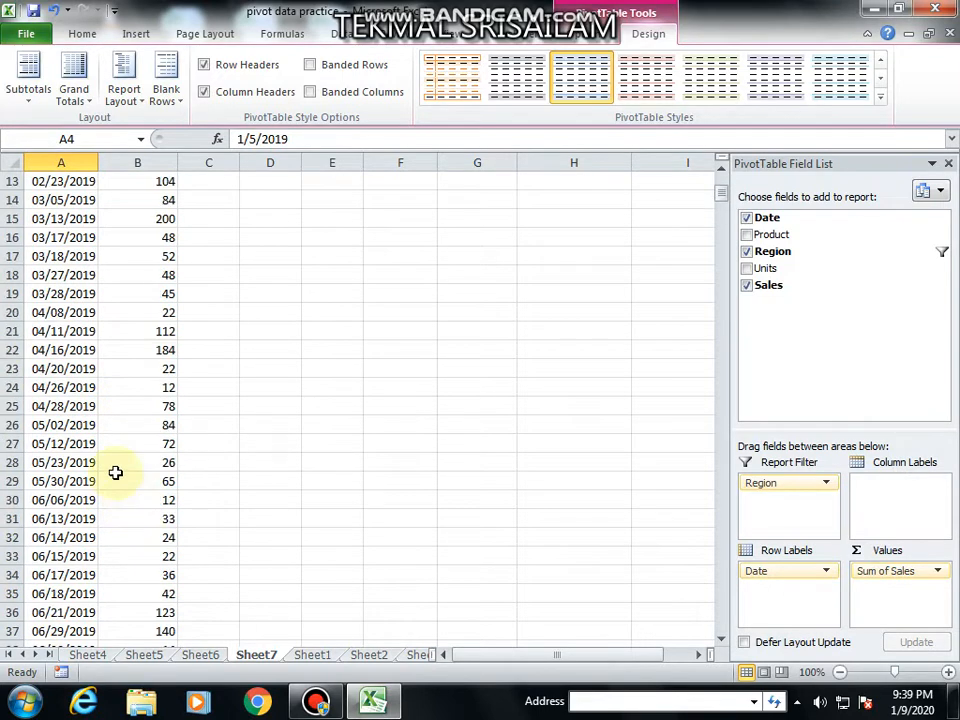
Switch the Region report filter to North and look through the listed dates and sales.
left_click(169, 183)
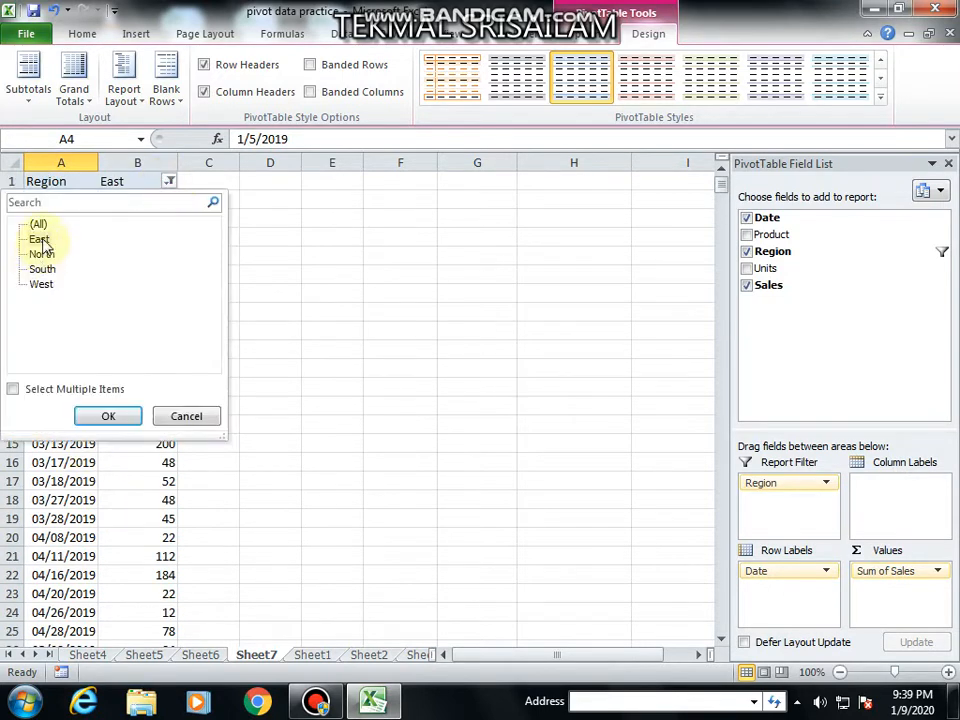
left_click(108, 416)
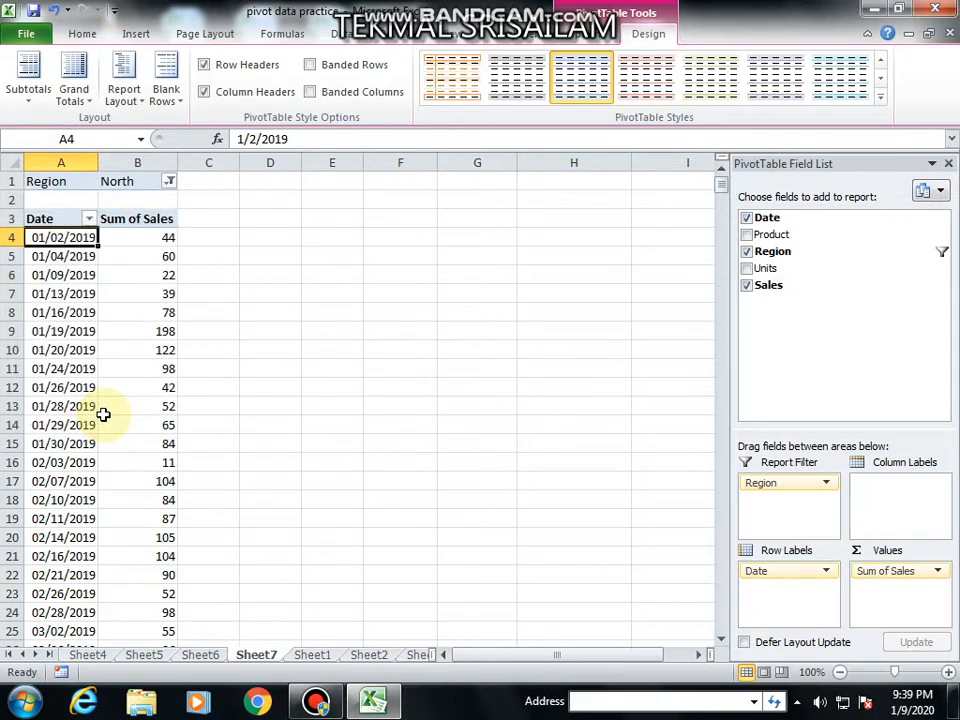
scroll(101, 430, "down", 6)
scroll(105, 437, "up", 6)
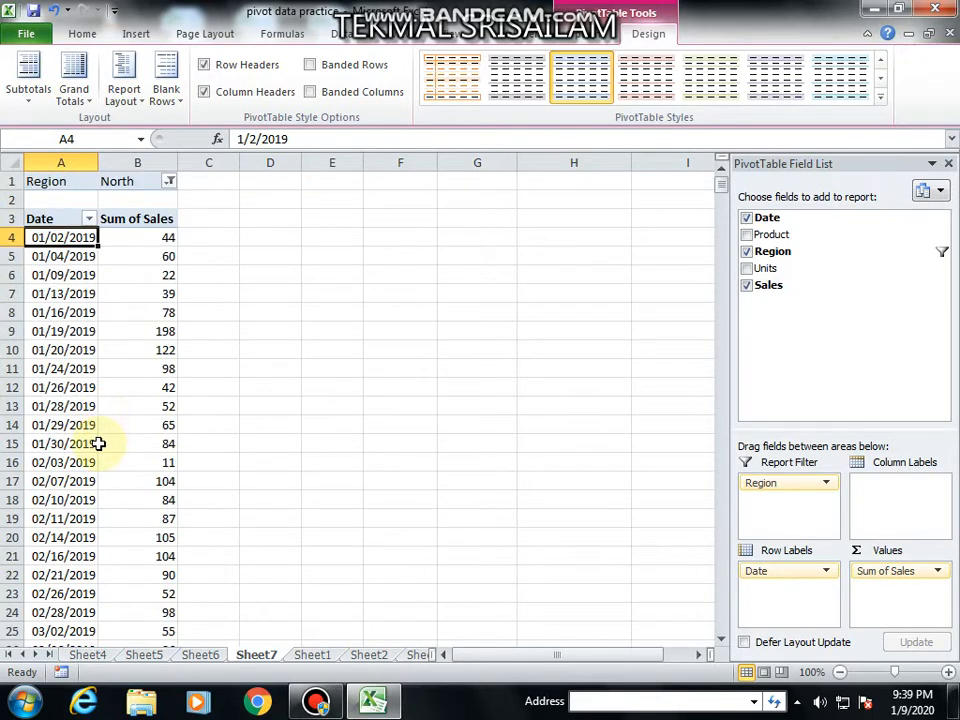
Allow multiple items in the Region report filter, select North and West together, and look through the filtered rows.
left_click(169, 182)
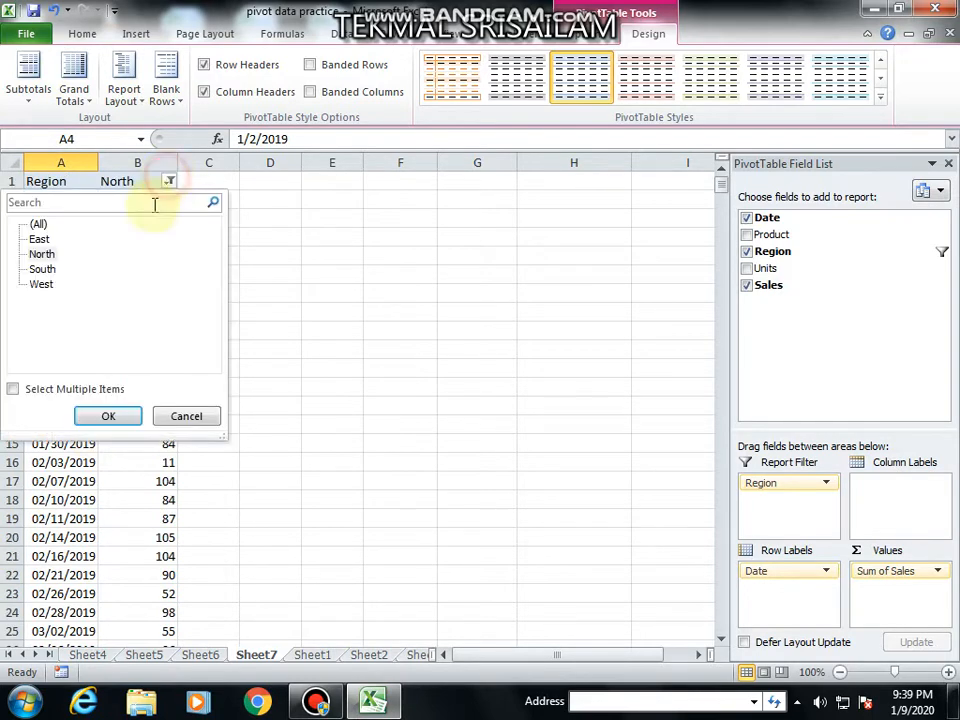
left_click(14, 390)
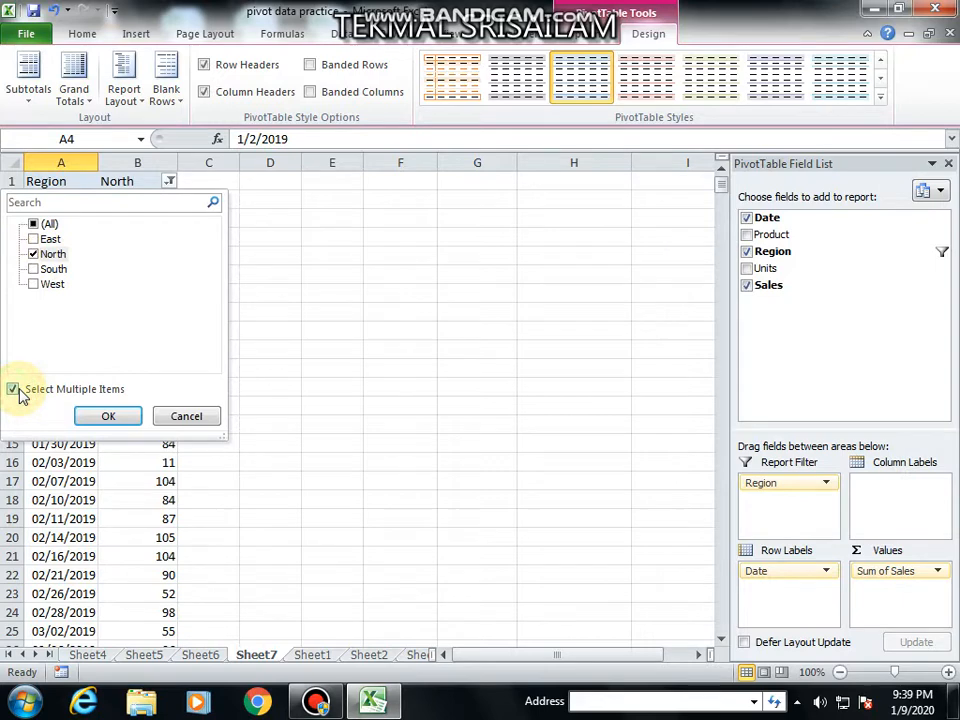
left_click(34, 286)
left_click(109, 416)
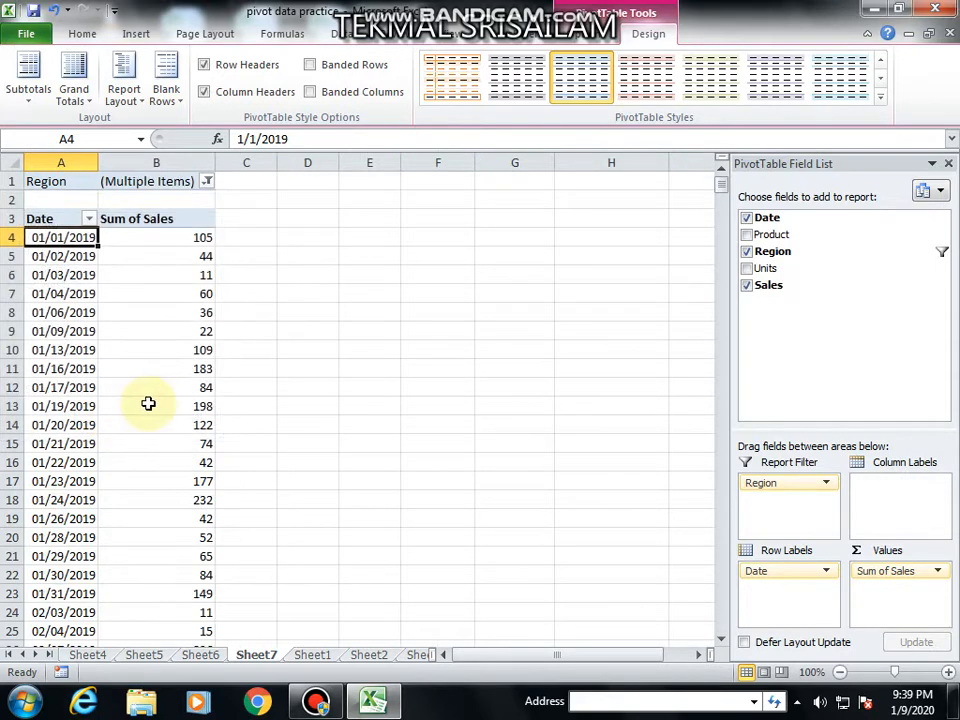
scroll(185, 396, "down", 5)
scroll(159, 441, "up", 5)
scroll(154, 386, "down", 11)
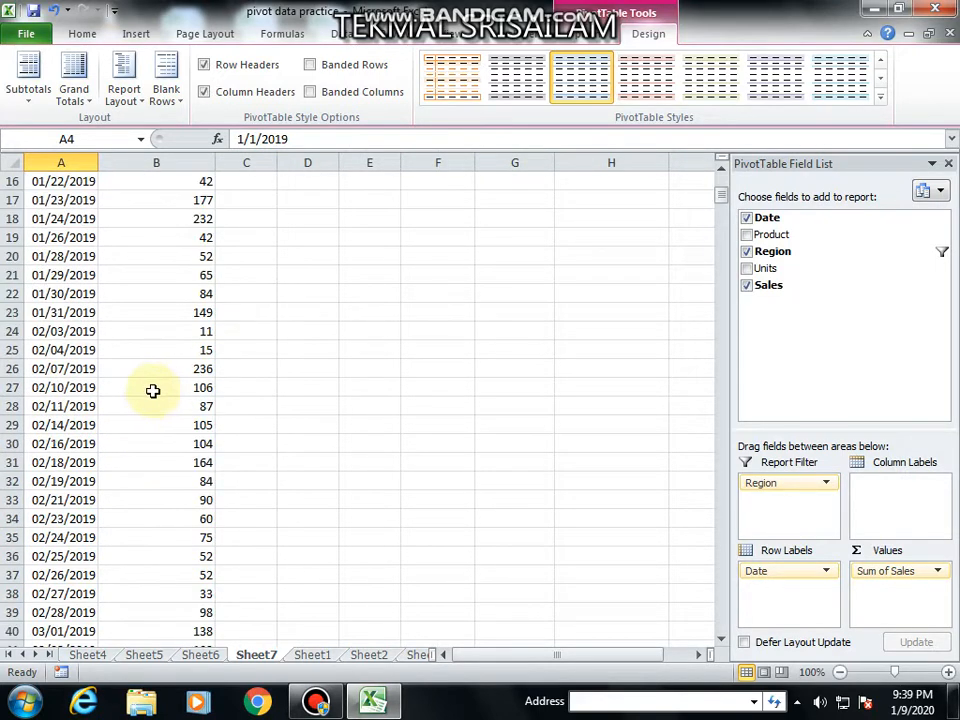
scroll(146, 415, "up", 11)
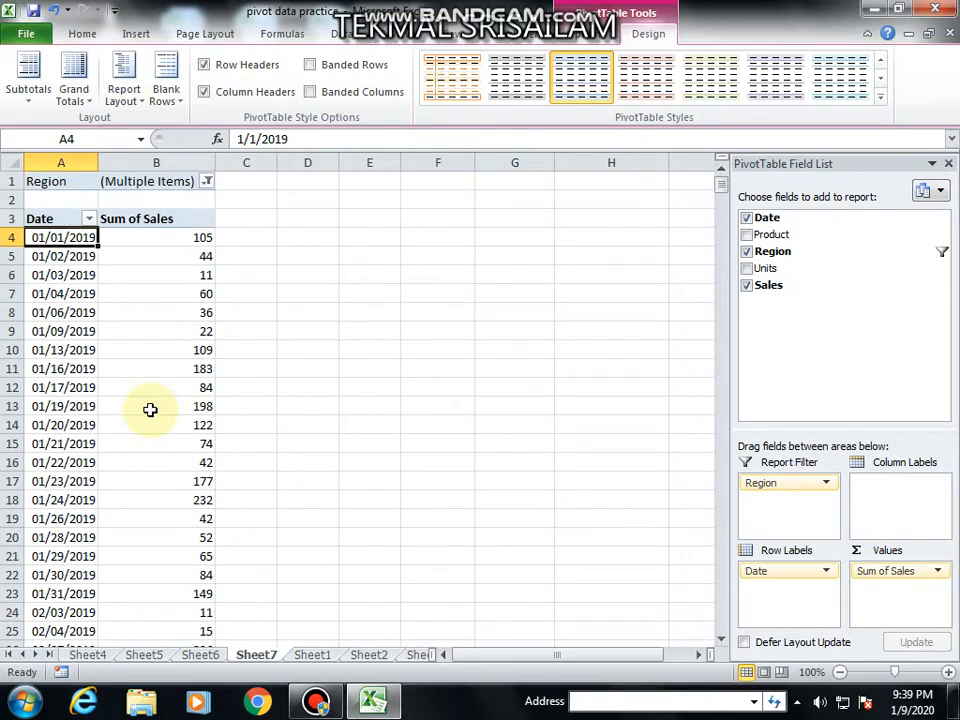
Reset the Region report filter to include all regions.
left_click(207, 182)
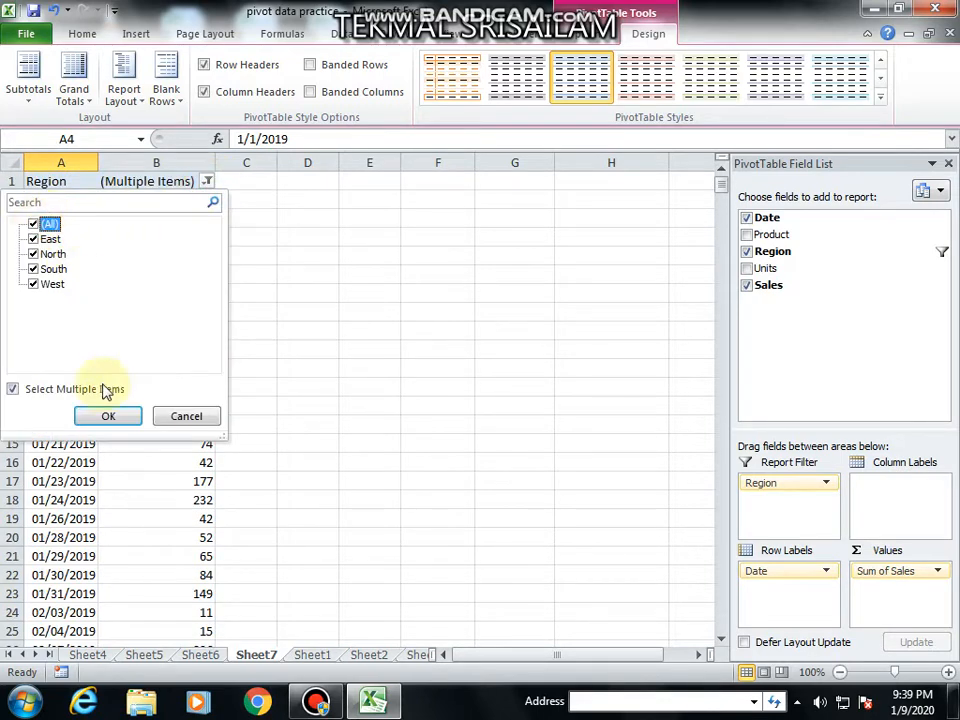
left_click(107, 415)
left_click(118, 256)
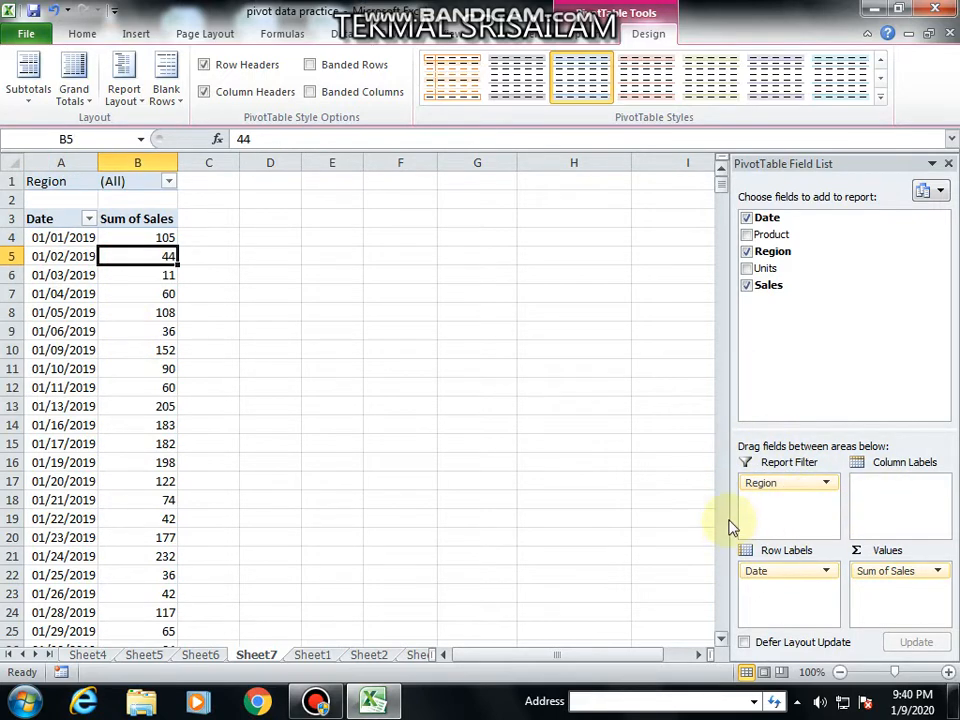
left_click(133, 181)
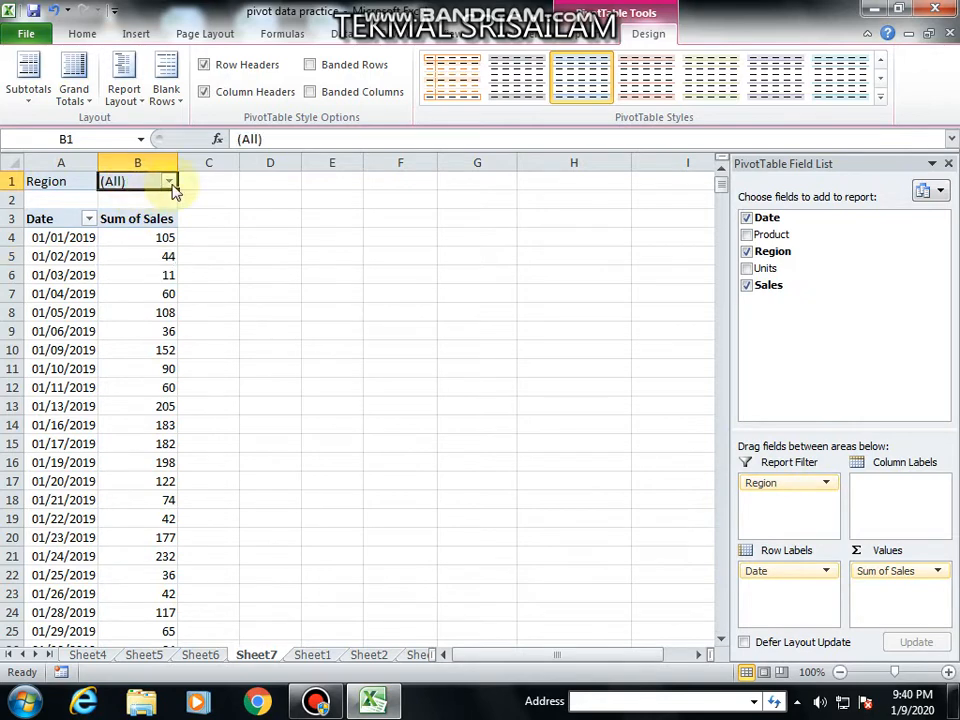
left_click(170, 182)
left_click(34, 224)
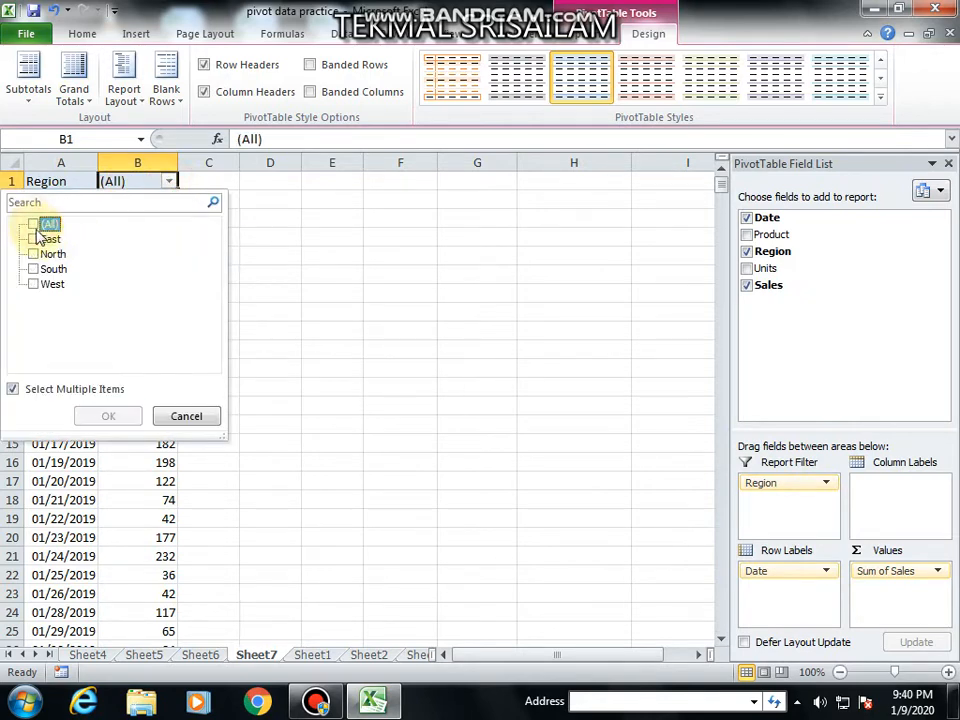
left_click(35, 238)
left_click(38, 240)
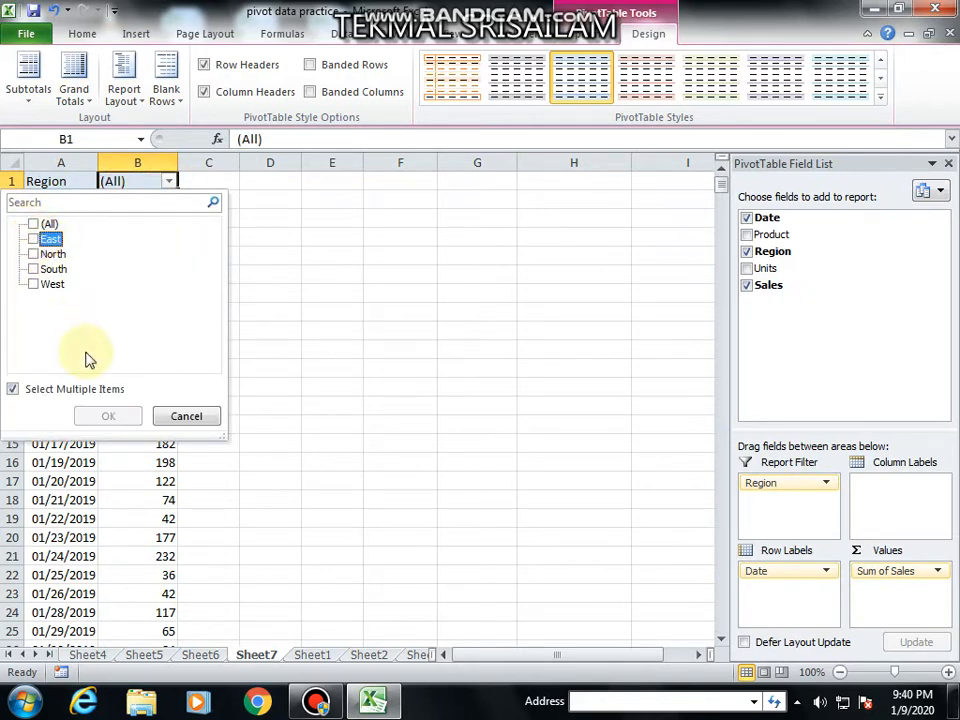
left_click(32, 223)
left_click(108, 416)
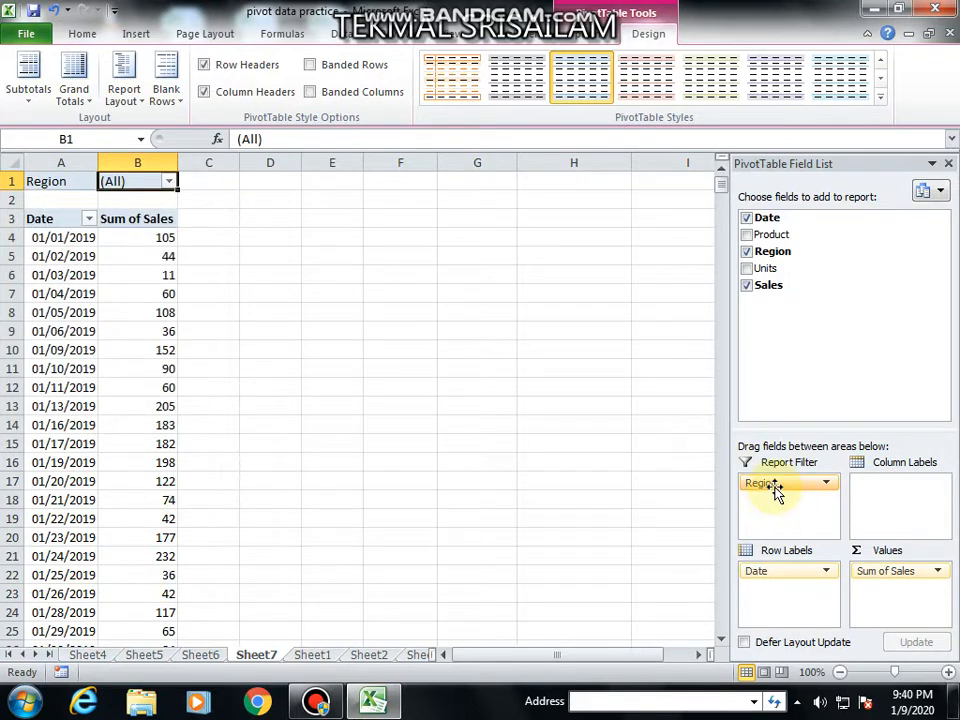
Place the Region field in the column labels and add Product below Date in the row labels.
left_click_drag(776, 488, 924, 494)
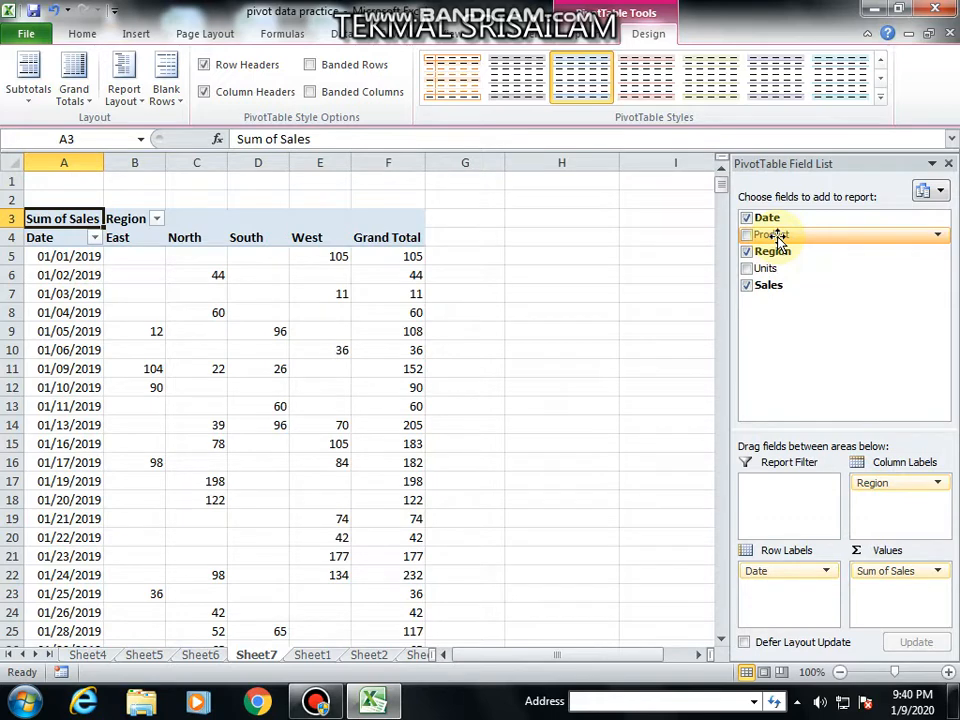
left_click_drag(778, 243, 815, 611)
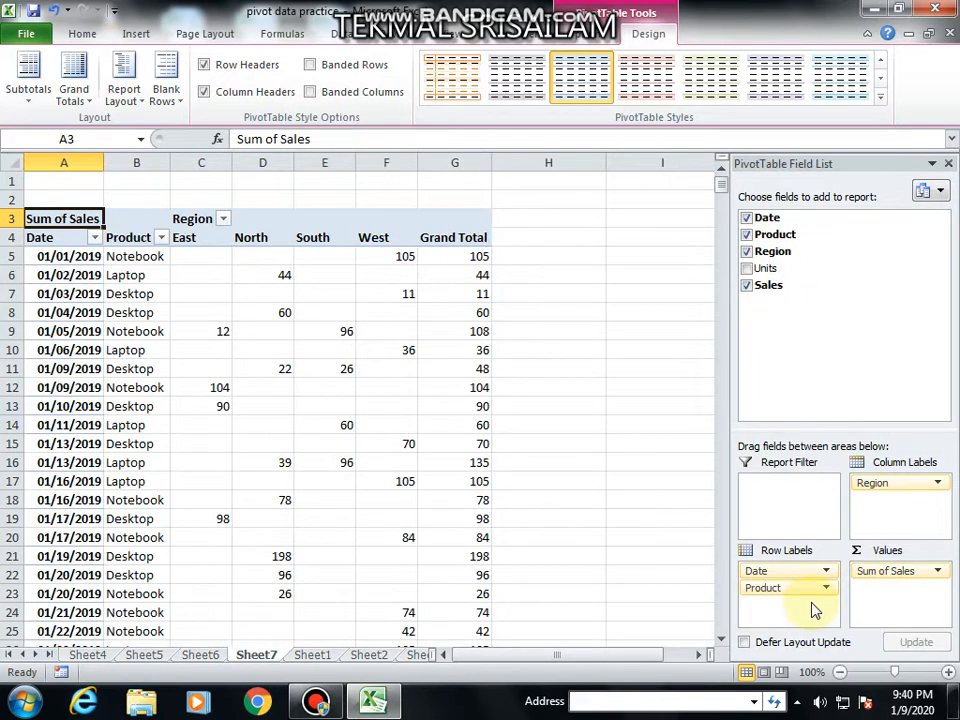
Examine the first PivotTable rows, reading across date, product, regional sales and Grand Total.
left_click(86, 258)
left_click(157, 258)
left_click(138, 276)
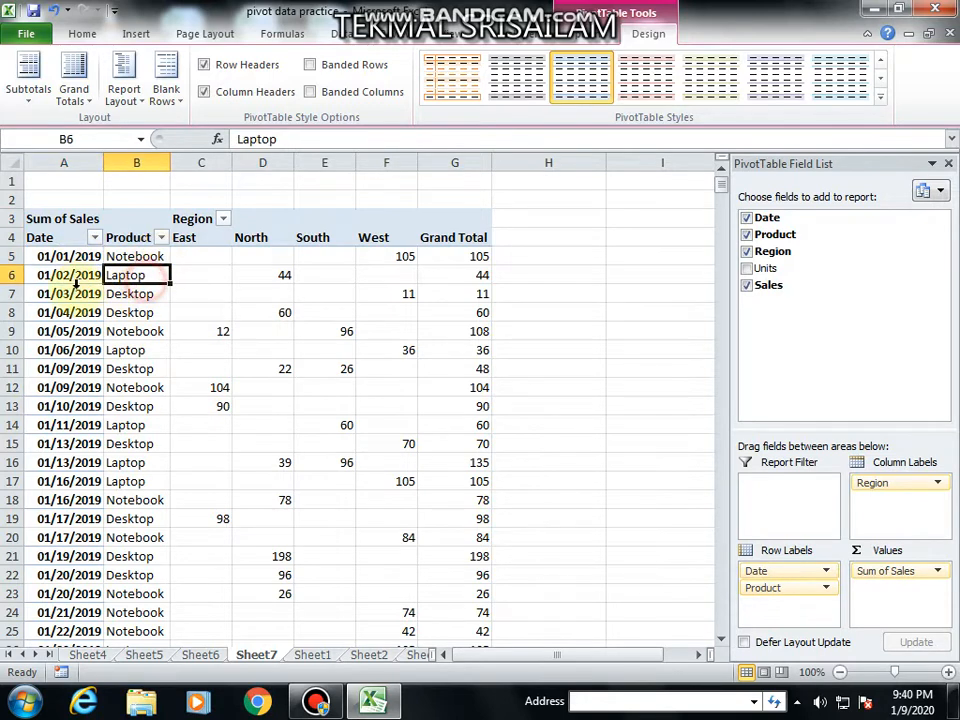
left_click(75, 275)
left_click(133, 277)
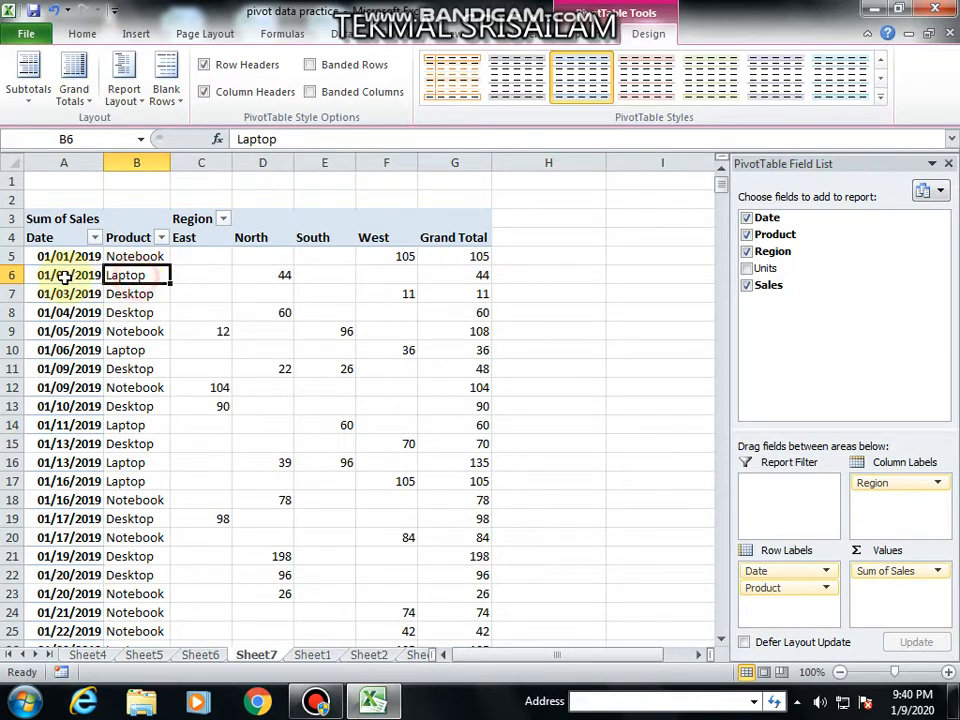
left_click(133, 273)
left_click(224, 277)
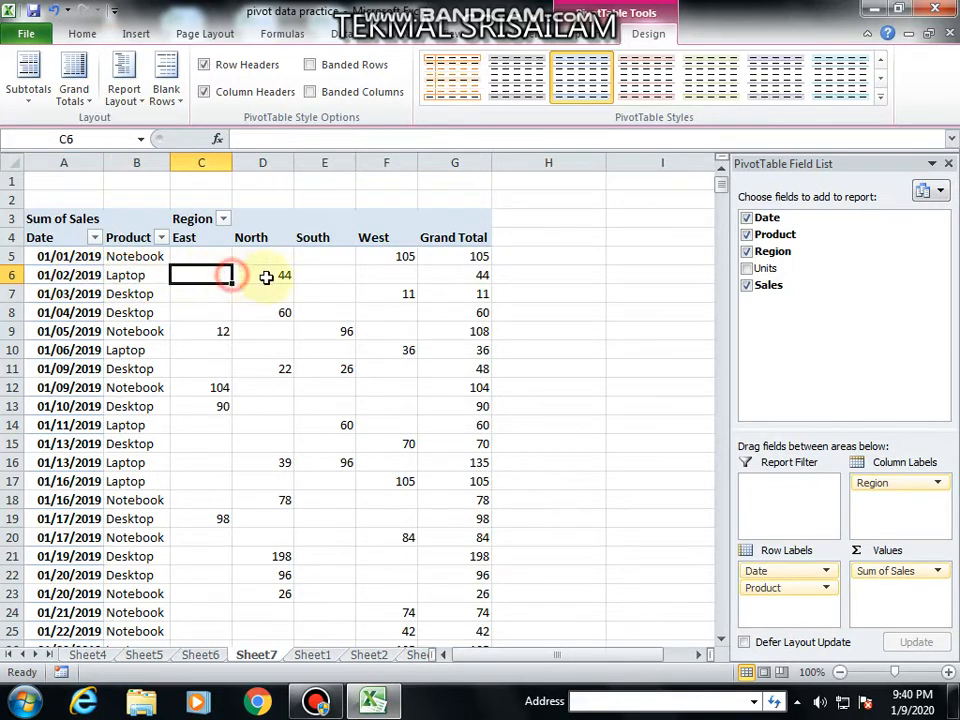
left_click(266, 276)
left_click(399, 276)
left_click(443, 277)
left_click(443, 313)
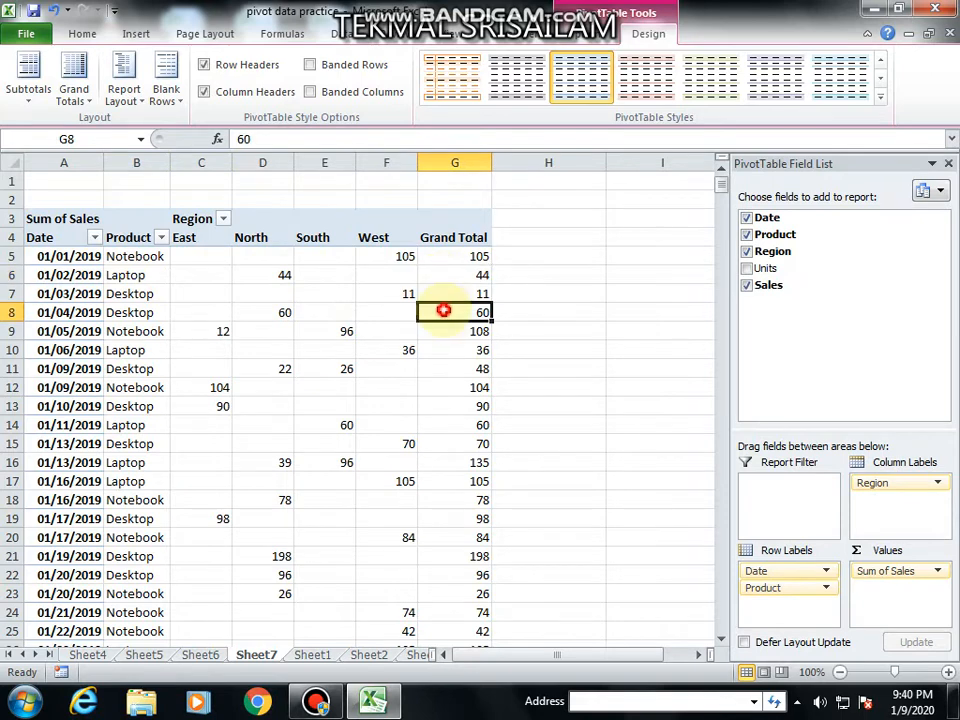
Examine the scattered East, North and West sales cells in the date rows between 01/04/2019 and 01/10/2019.
left_click(388, 350)
left_click(370, 407)
left_click(279, 406)
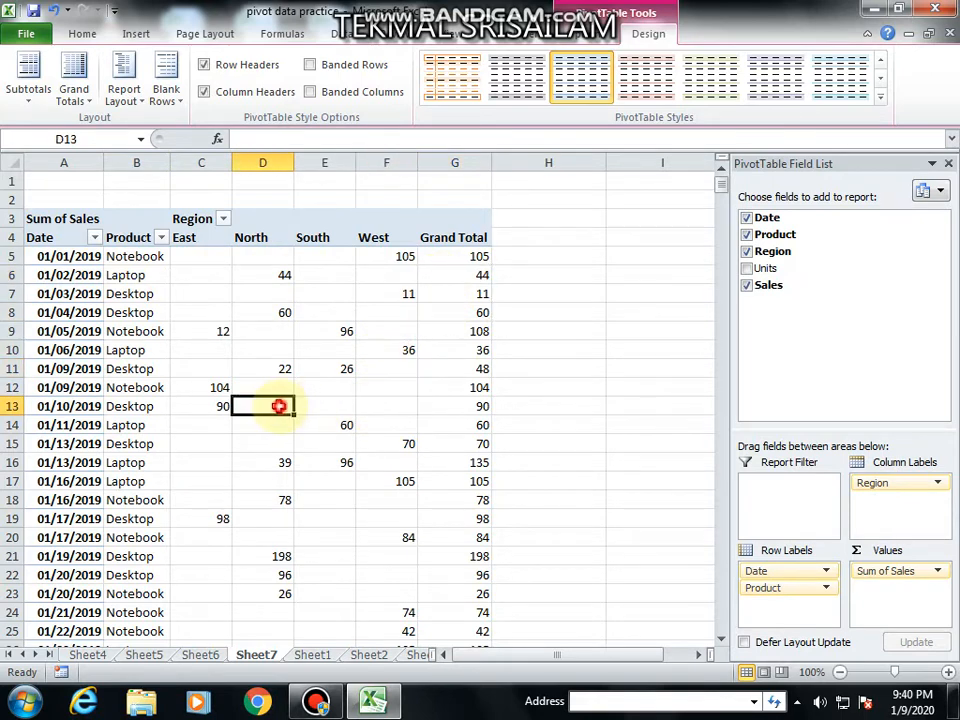
left_click(208, 407)
left_click(213, 388)
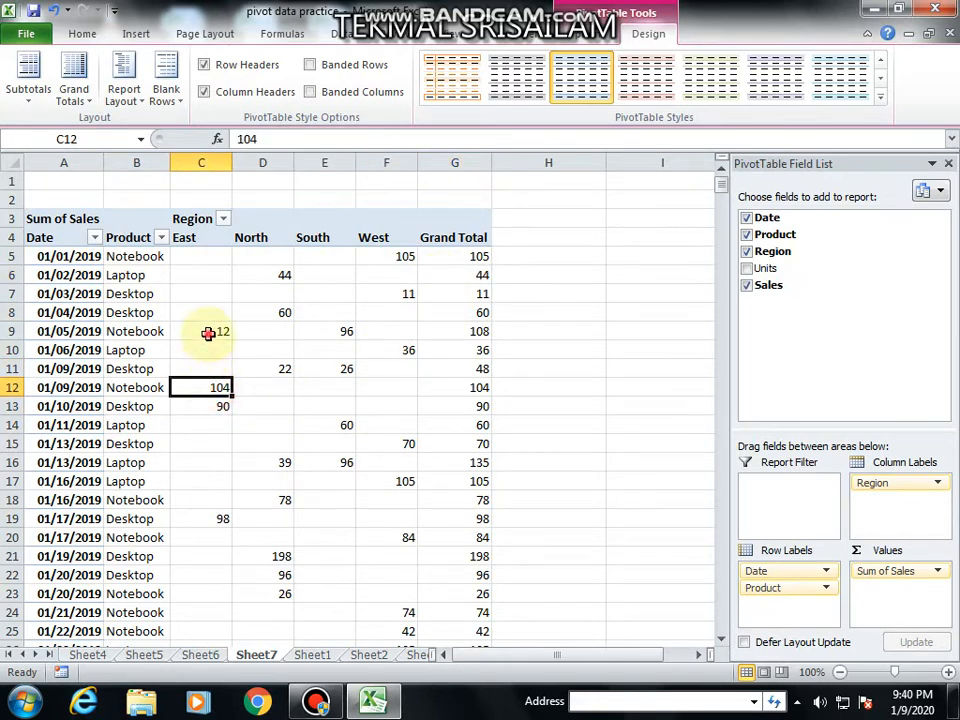
left_click(208, 332)
left_click(279, 313)
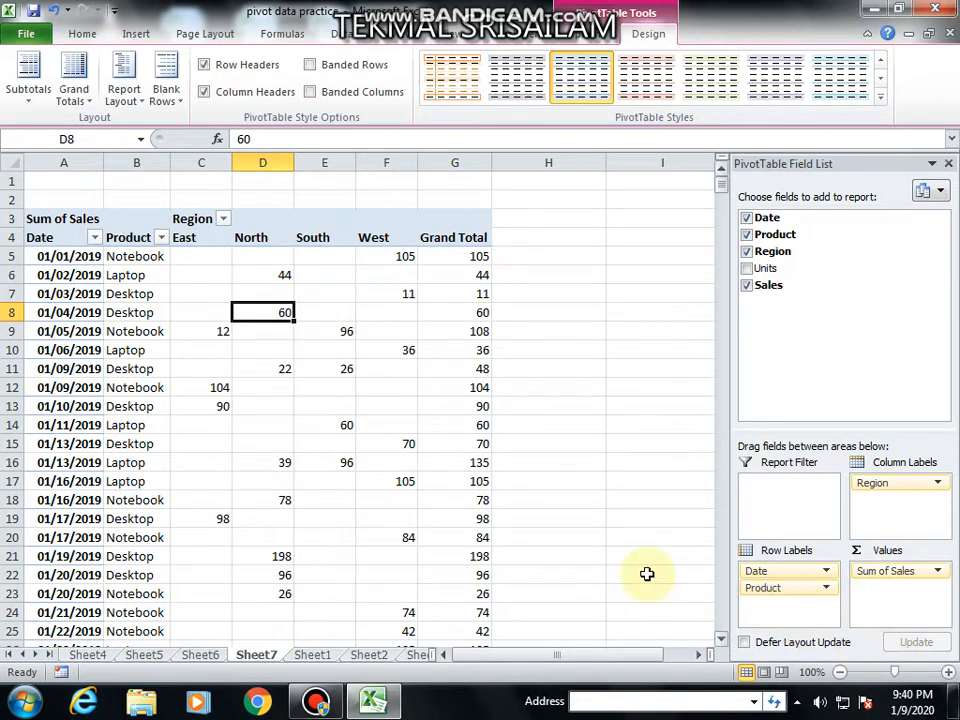
Group the PivotTable's Date field by months, from 1/1/2019 to 1/1/2020.
left_click(63, 283)
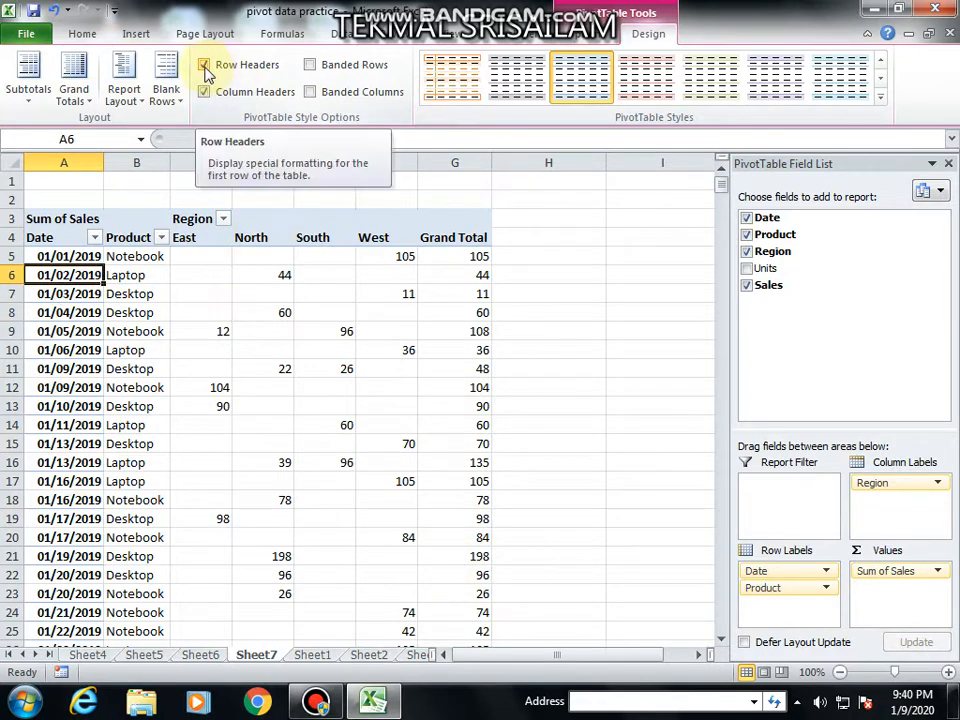
right_click(66, 276)
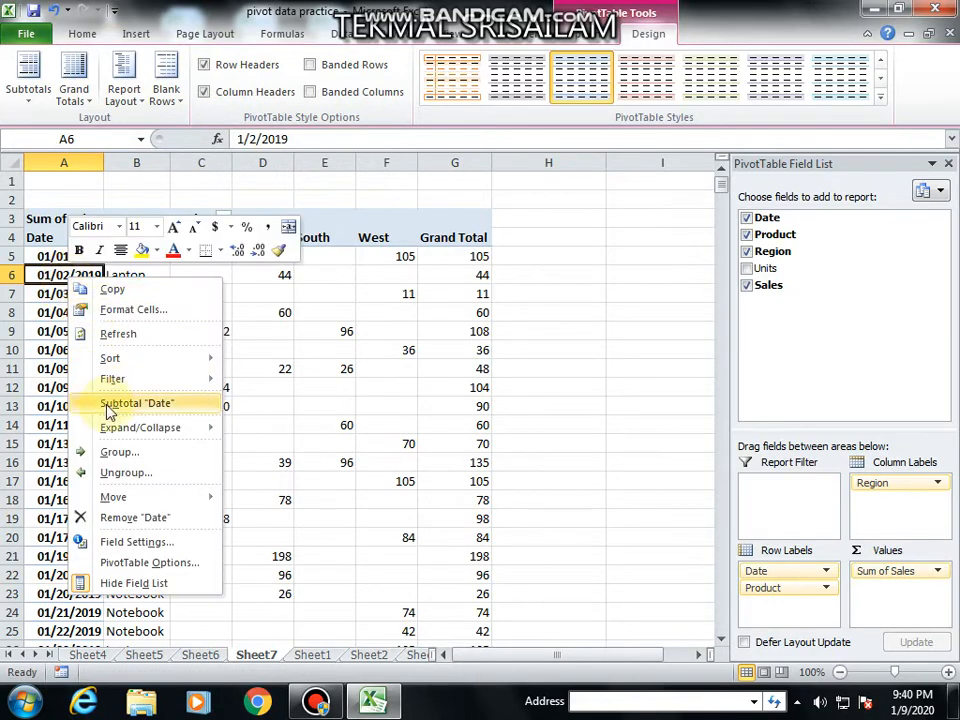
left_click(113, 455)
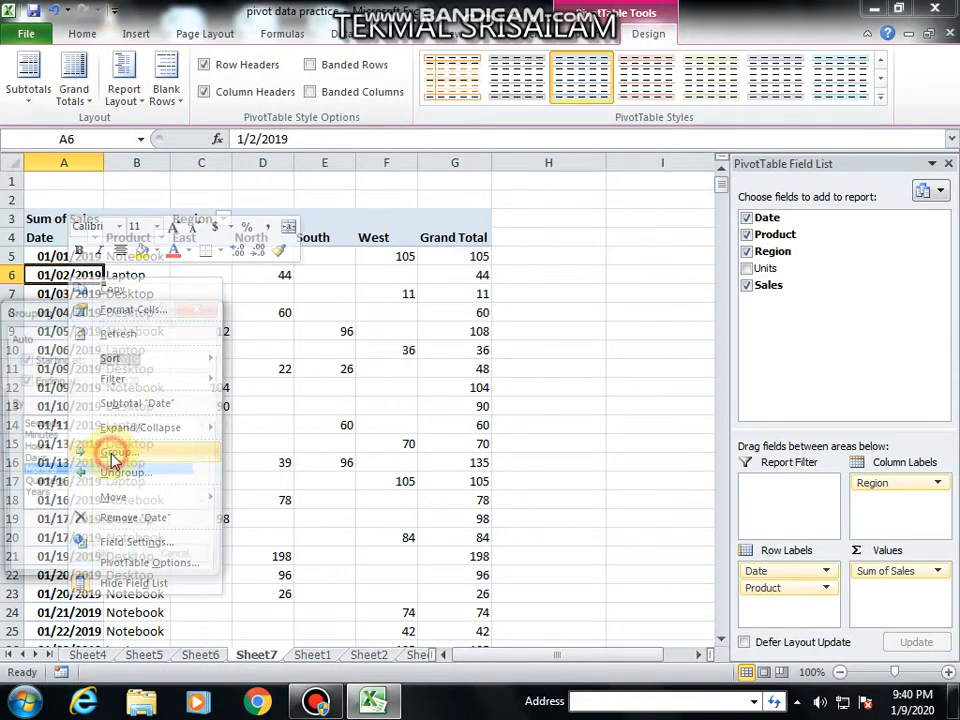
left_click_drag(108, 310, 406, 275)
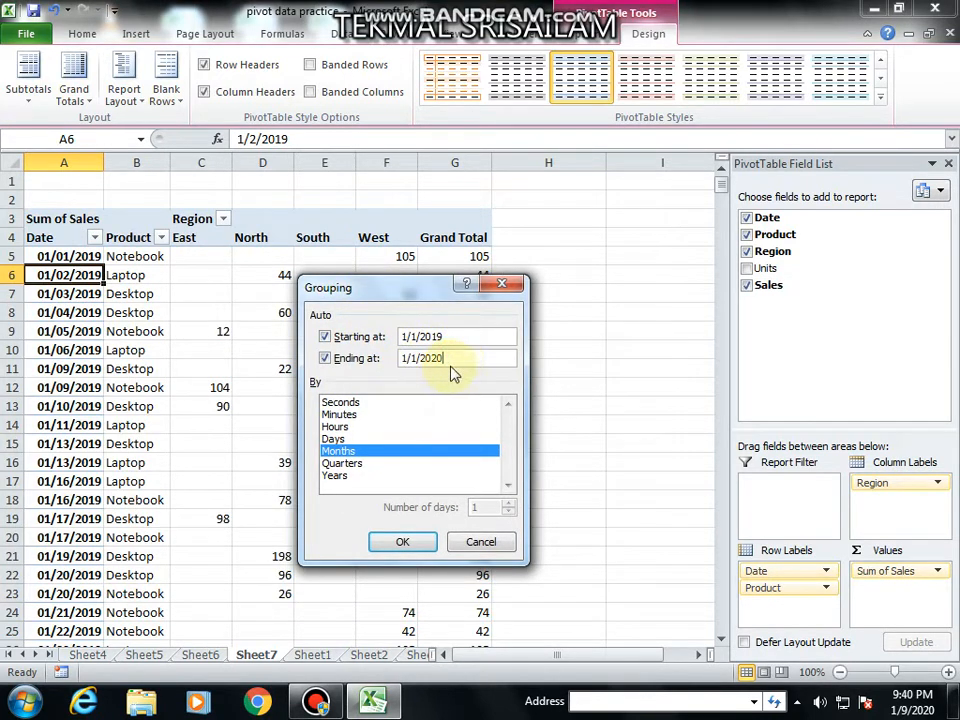
left_click(337, 451)
left_click(339, 452)
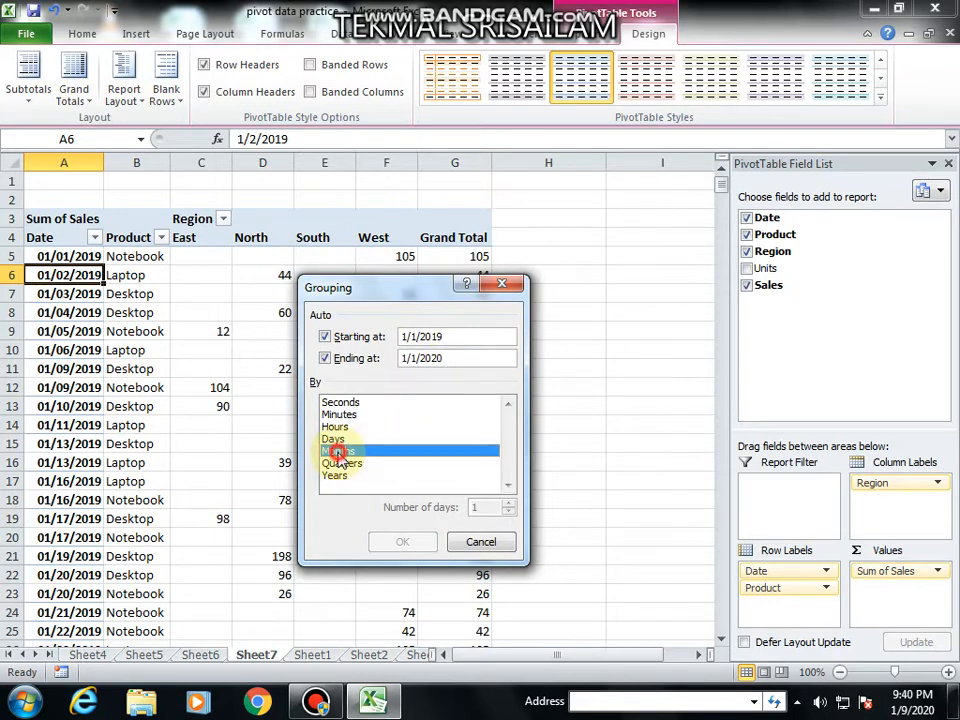
left_click(401, 544)
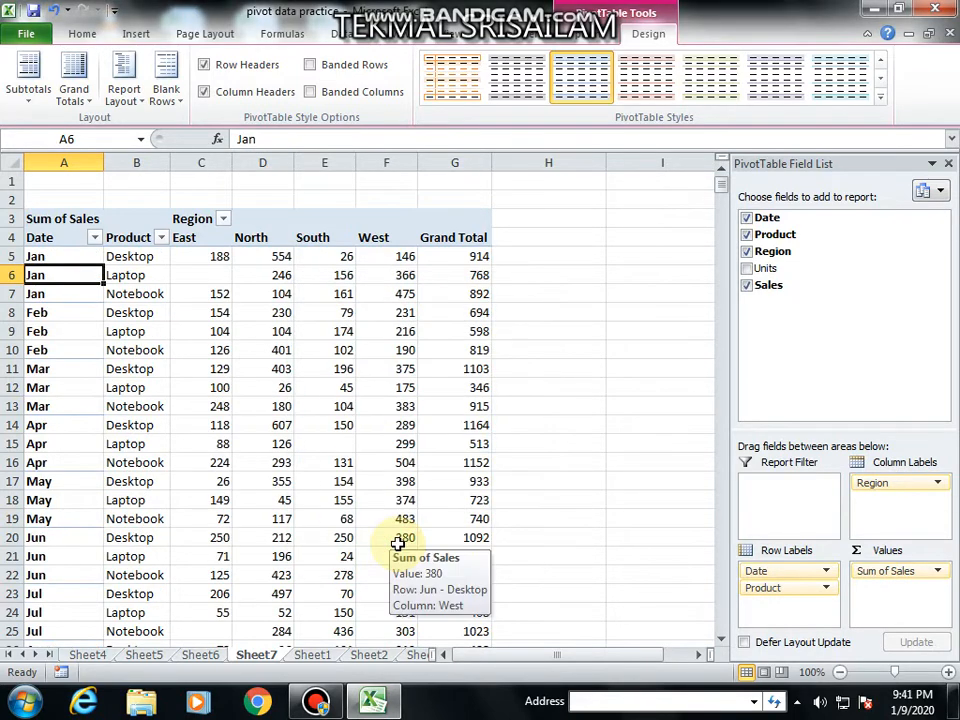
Look through the monthly rows and read the January Desktop row across all regions to its Grand Total.
scroll(85, 371, "down", 8)
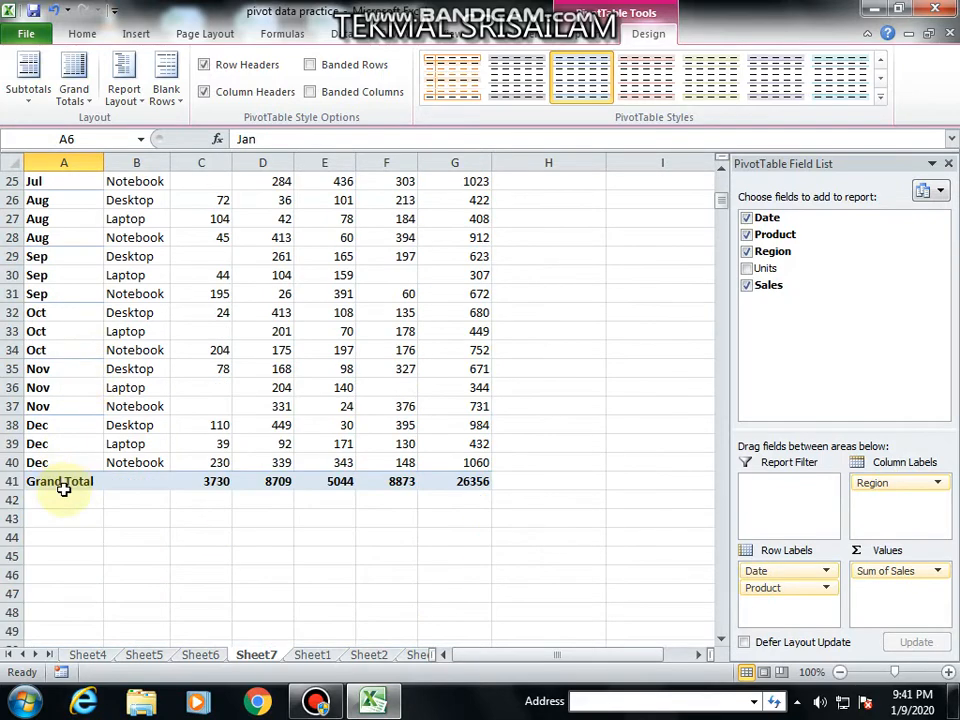
scroll(62, 470, "up", 8)
left_click(56, 256)
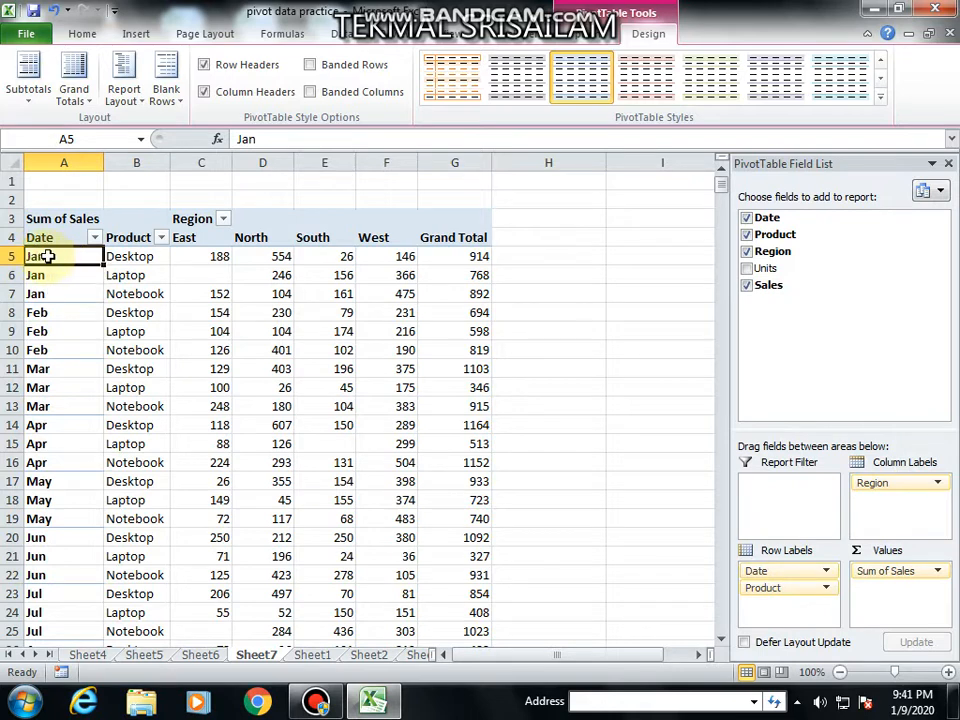
left_click_drag(51, 257, 455, 256)
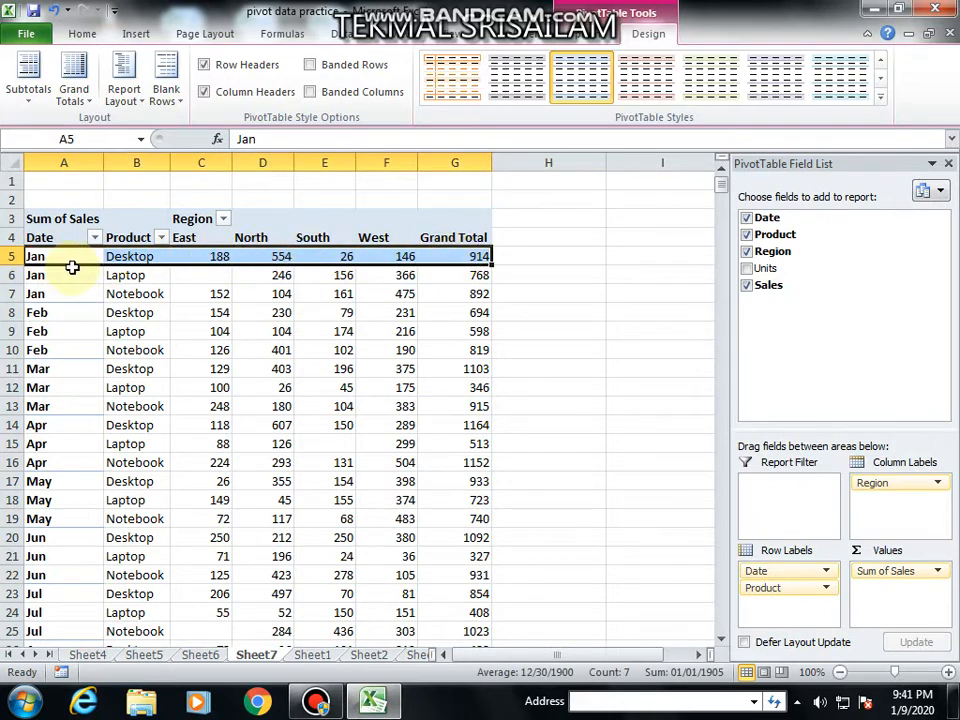
left_click(60, 255)
left_click(135, 257)
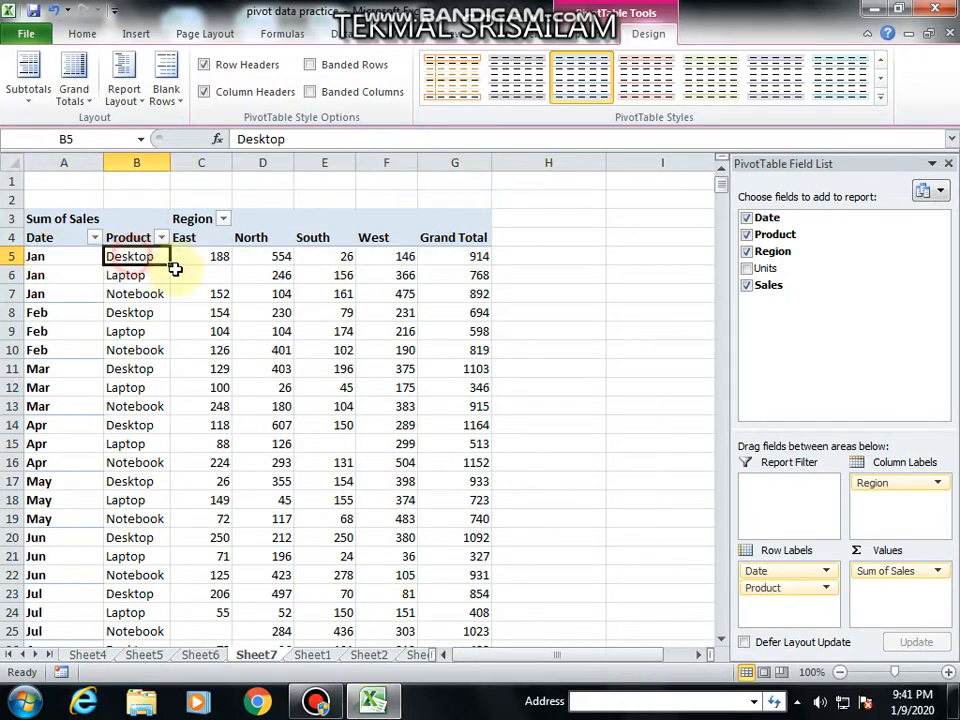
left_click(204, 256)
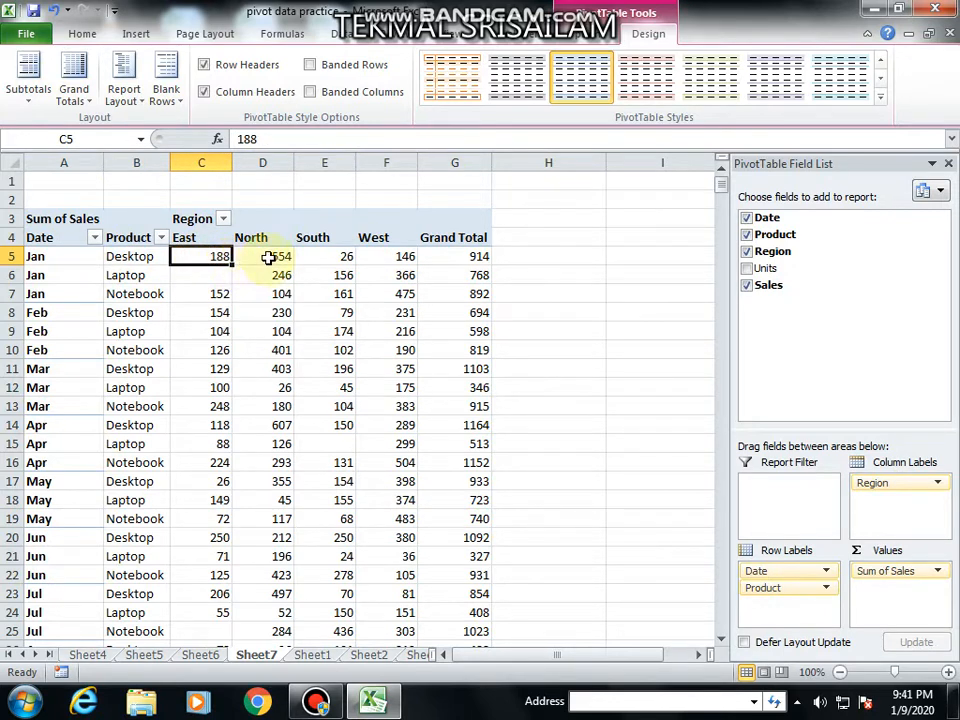
left_click(275, 257)
left_click(330, 258)
left_click(395, 257)
left_click(465, 254)
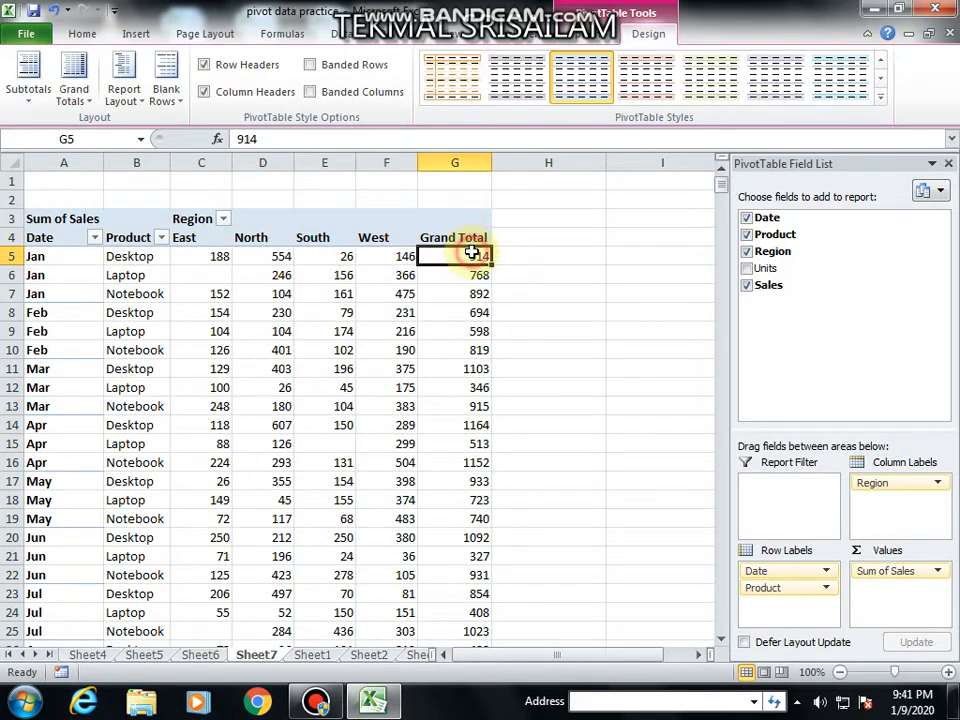
left_click(204, 257)
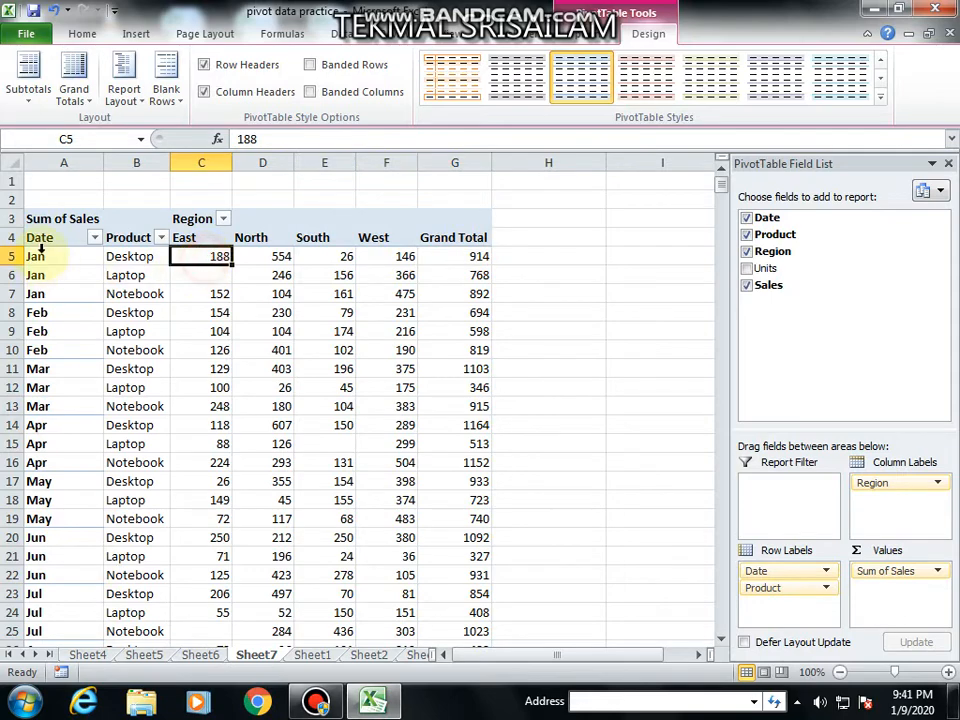
Regroup the Date field by quarters instead of months.
right_click(42, 258)
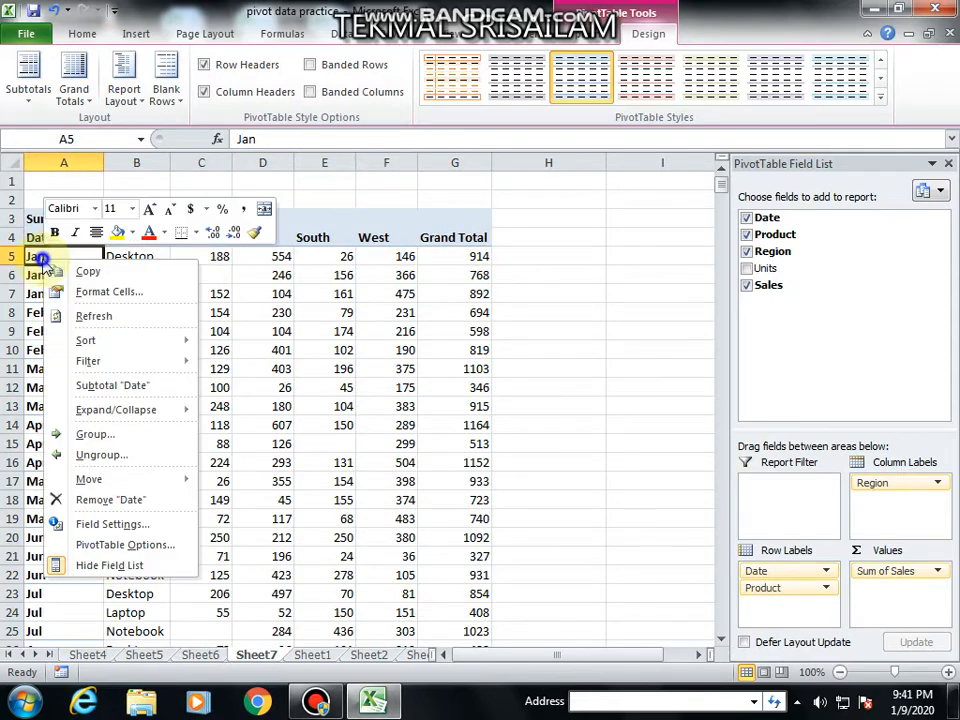
left_click(88, 435)
left_click(52, 452)
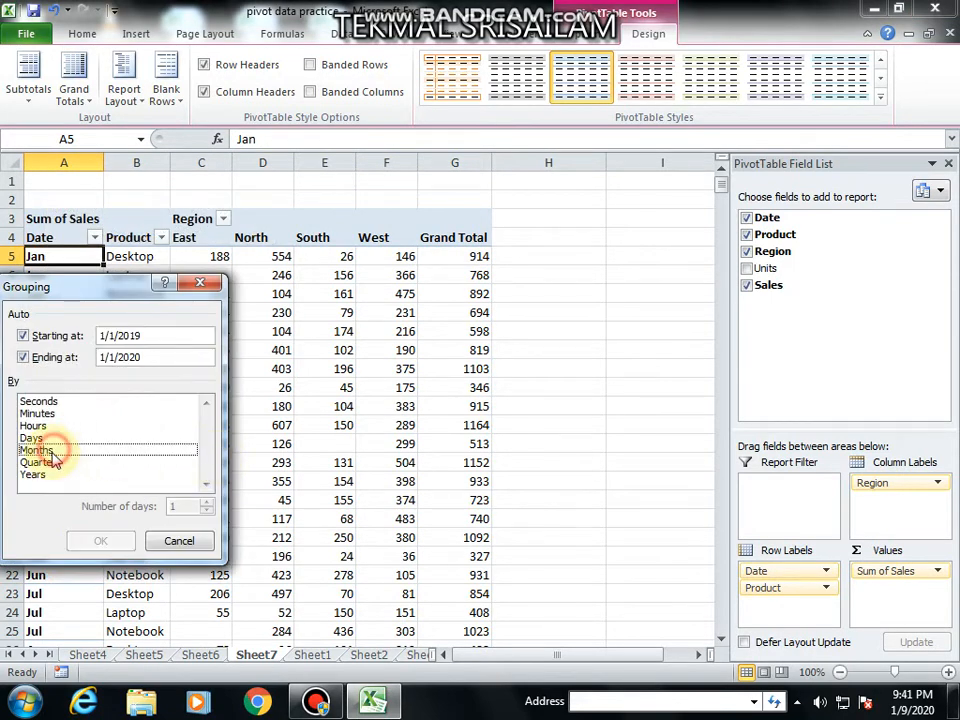
left_click(55, 461)
left_click(101, 540)
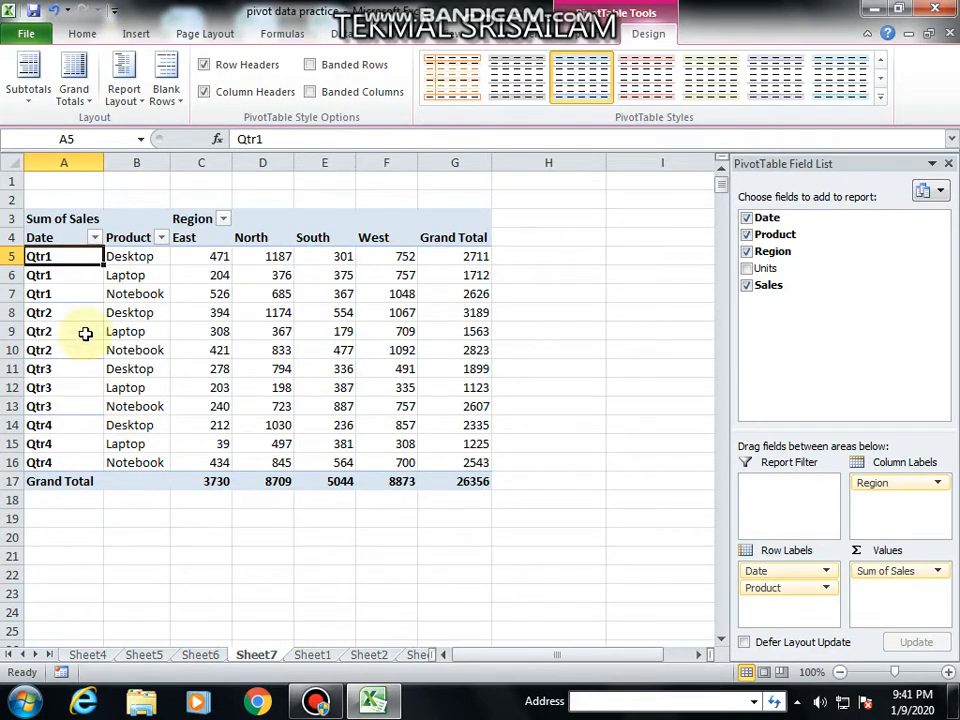
Regroup the Date field by days only and look through the daily rows.
right_click(73, 256)
left_click(141, 431)
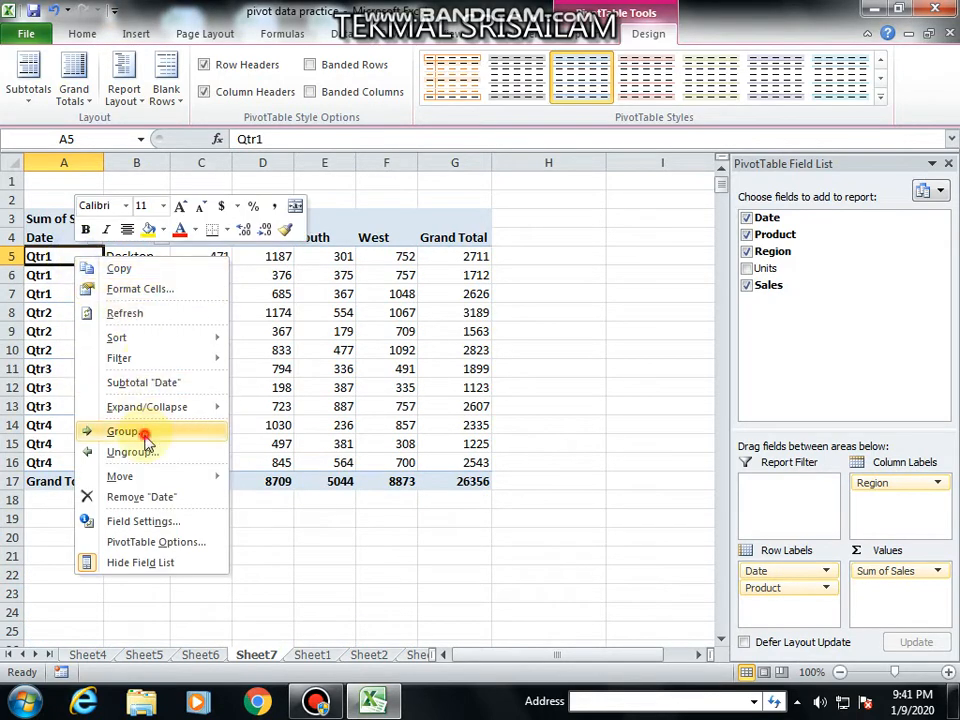
left_click(73, 432)
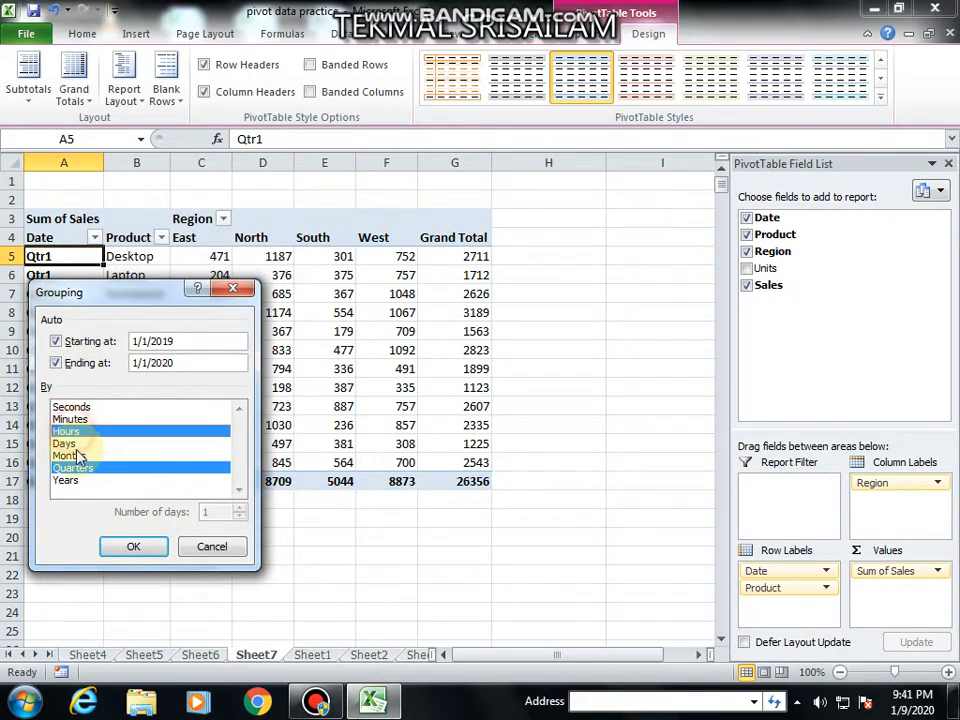
left_click(75, 445)
left_click(76, 467)
left_click(81, 421)
left_click(75, 431)
left_click(68, 419)
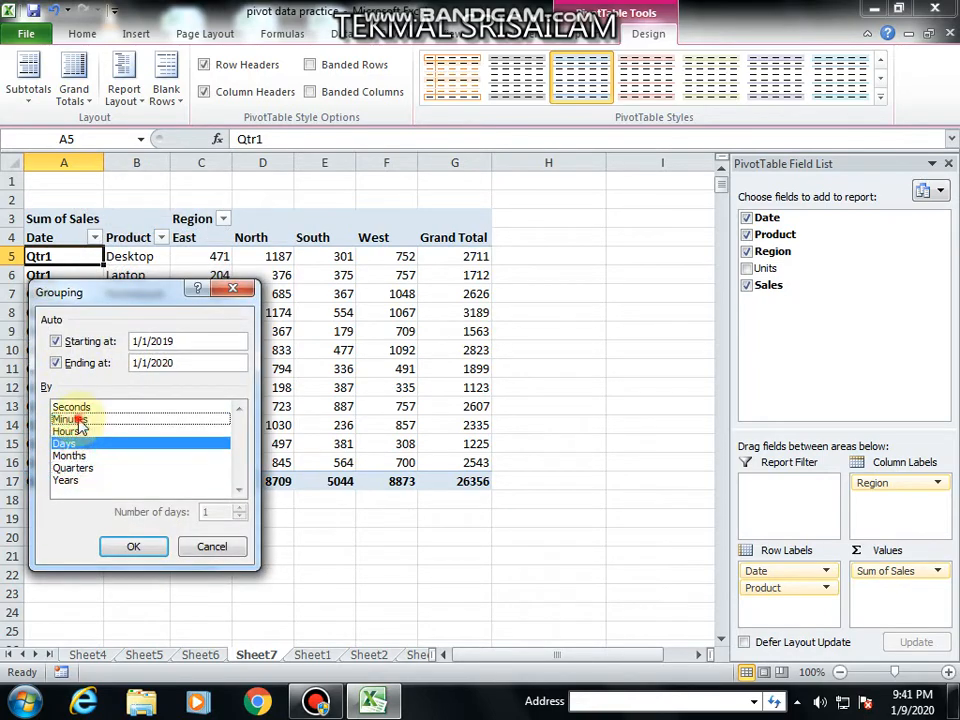
left_click(135, 547)
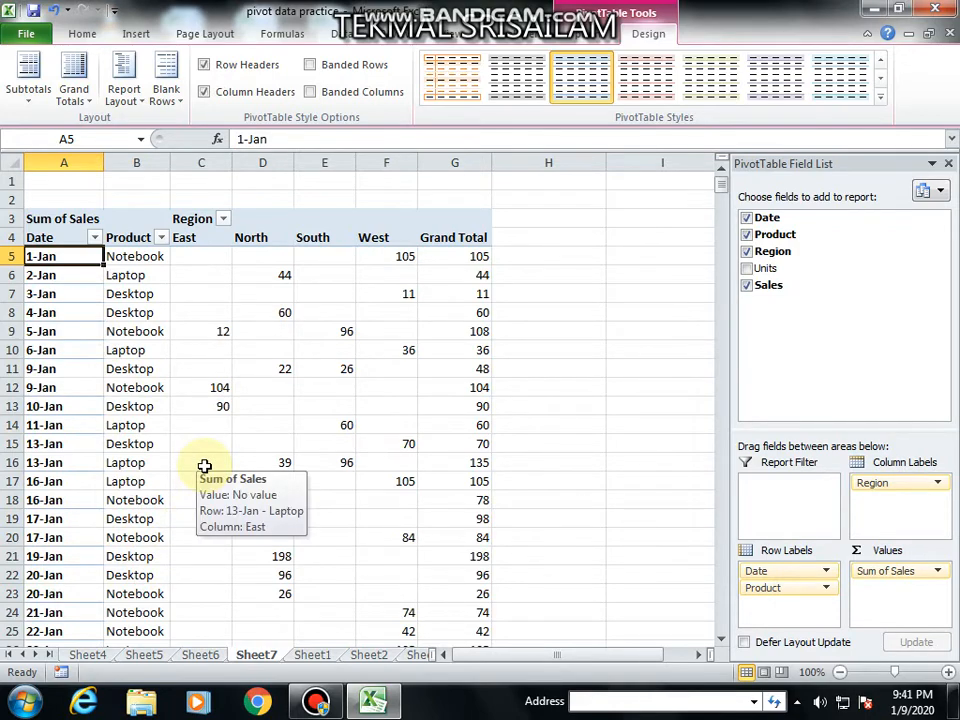
scroll(206, 470, "down", 8)
scroll(214, 500, "up", 3)
scroll(222, 490, "up", 5)
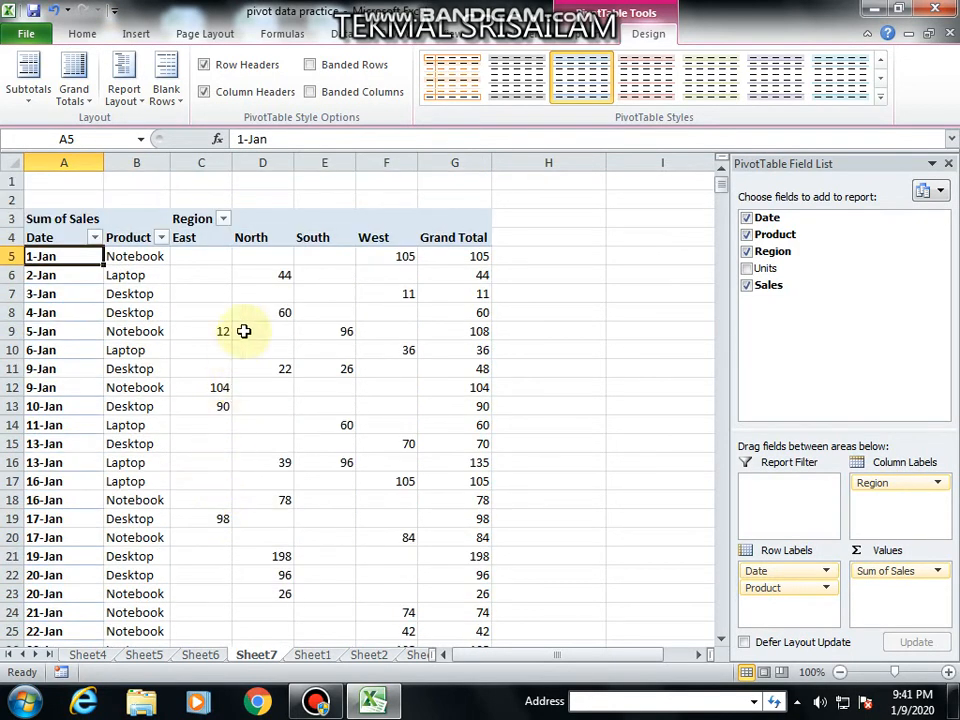
Add the Units field to the PivotTable values, placed above Sum of Sales.
left_click_drag(324, 293, 320, 308)
left_click(373, 317)
left_click(187, 309)
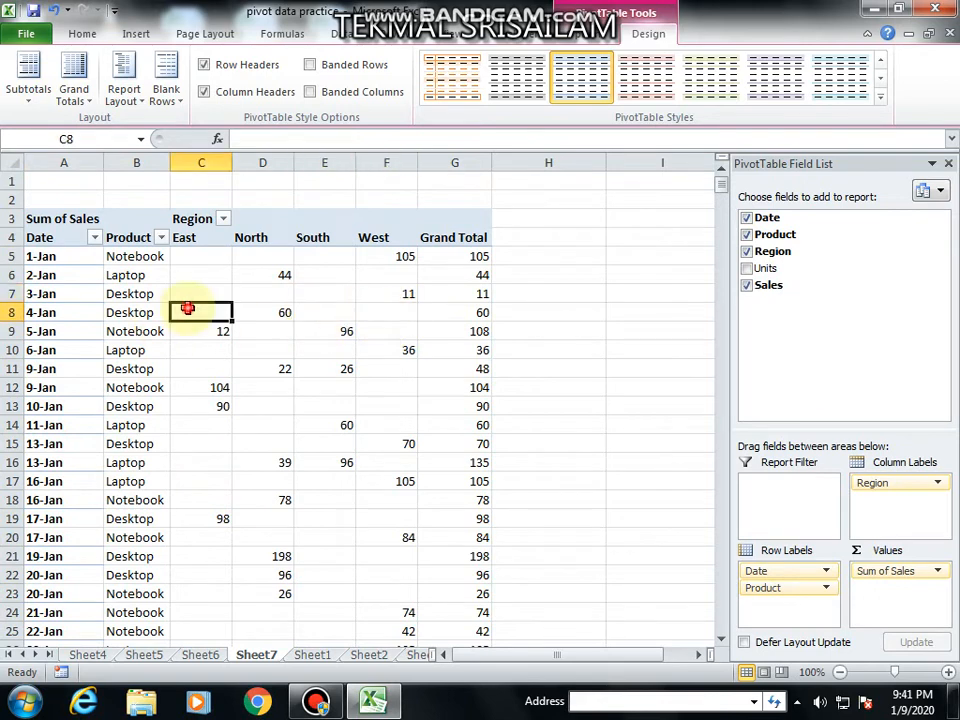
left_click(80, 274)
left_click(73, 256)
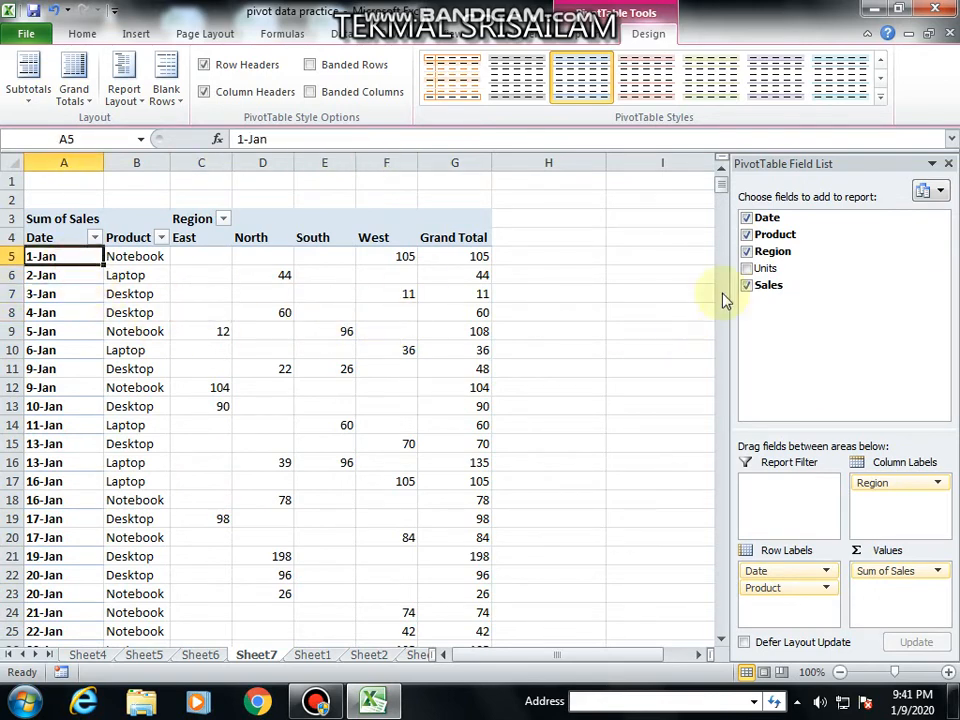
left_click_drag(765, 270, 888, 568)
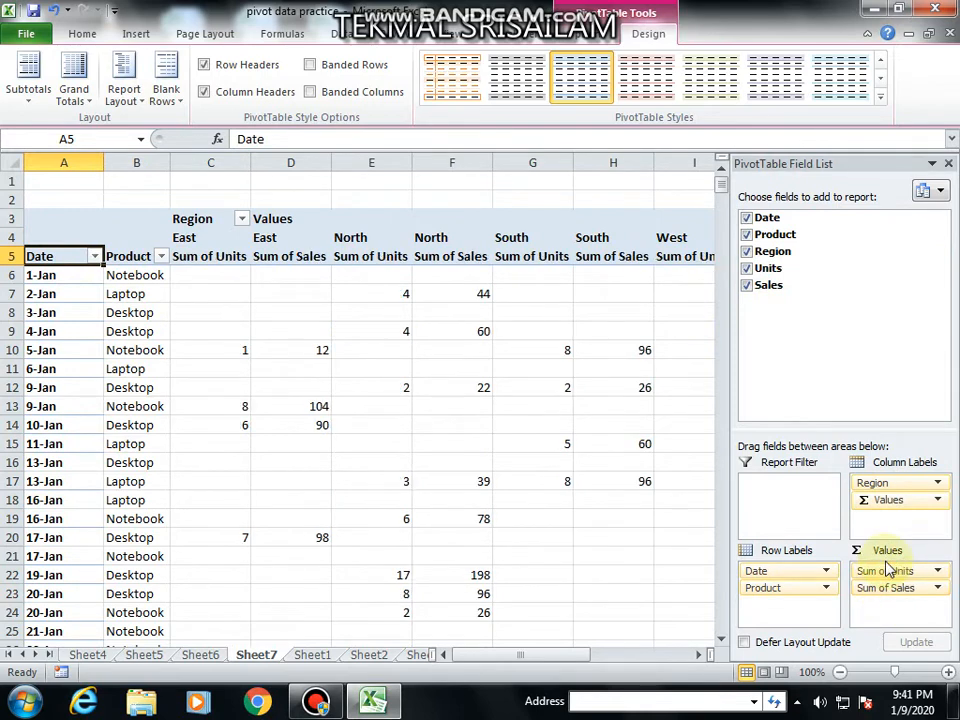
Switch to Sheet1 and examine the source data's Date, Product, Region, Units and Sales columns.
left_click(202, 657)
left_click(250, 657)
left_click(311, 657)
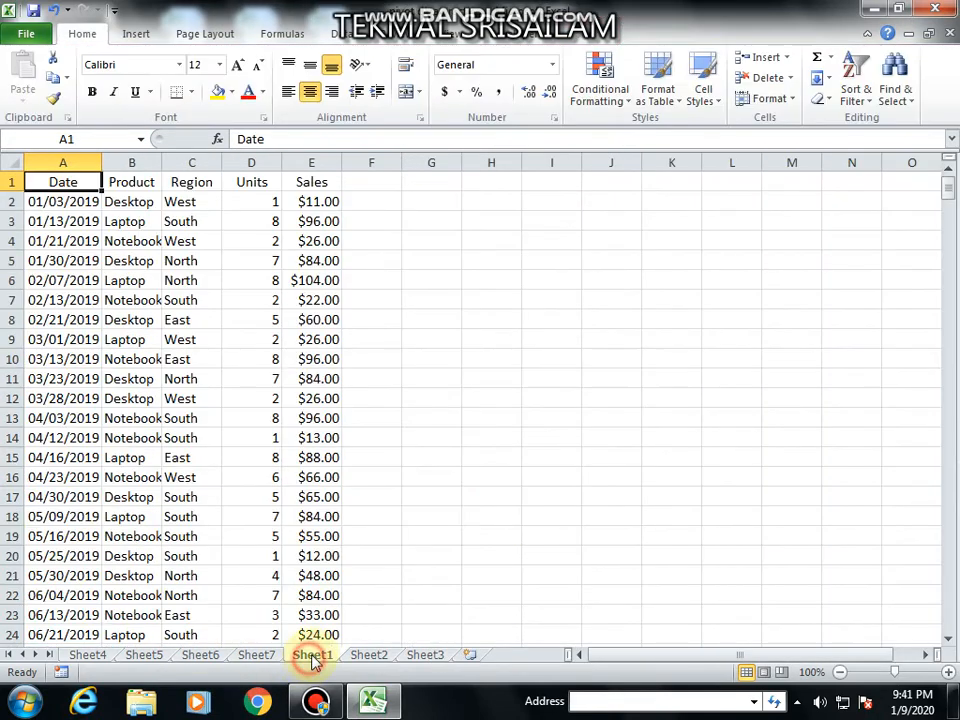
left_click(124, 414)
left_click(69, 339)
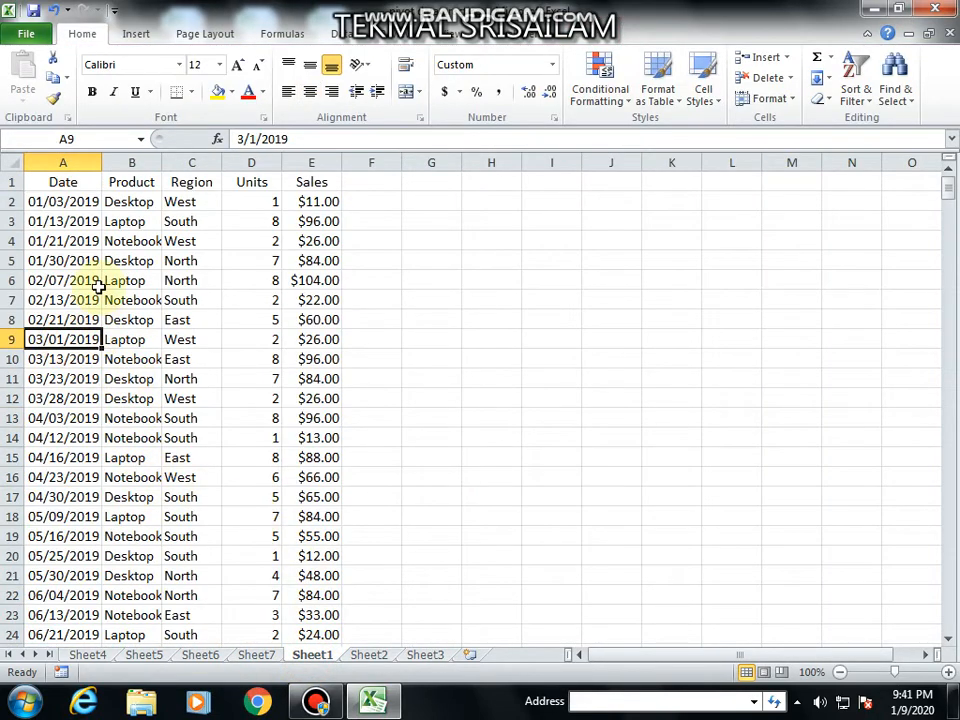
left_click(75, 219)
left_click(64, 184)
left_click(138, 185)
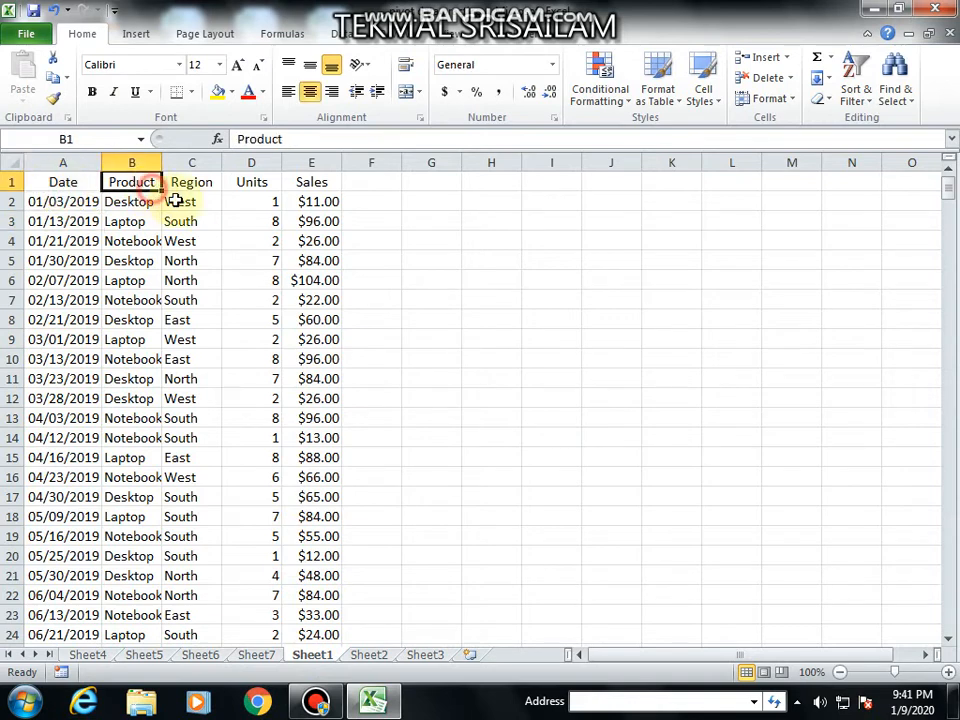
left_click(197, 183)
left_click(252, 182)
left_click(311, 202)
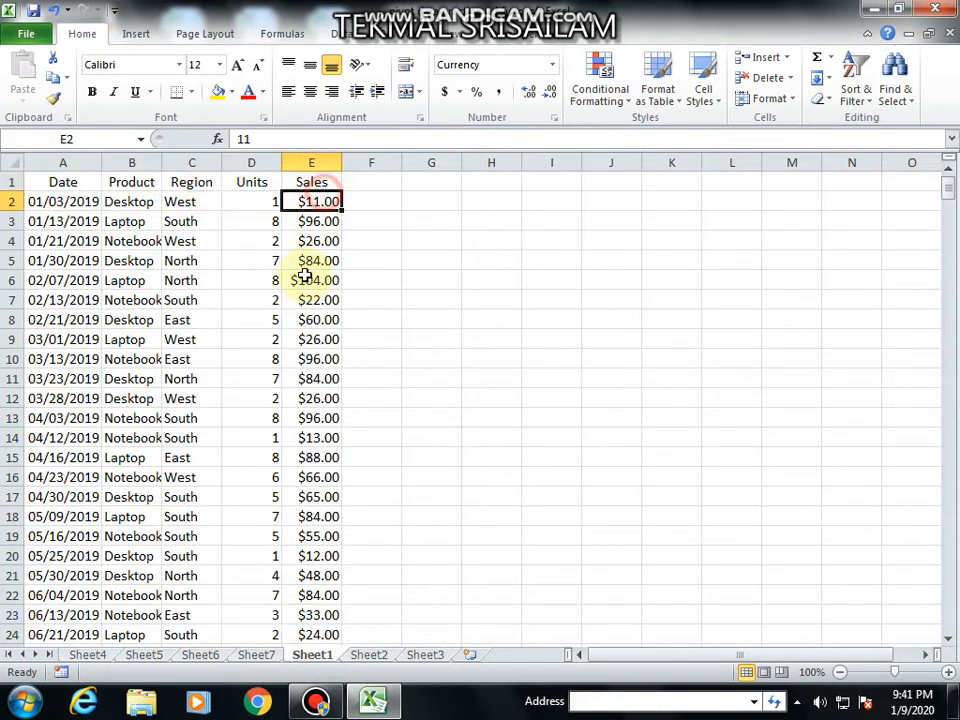
Examine the Sheet1 dates and read the 01/21/2019 record across its product, region and units.
left_click(78, 362)
left_click(61, 320)
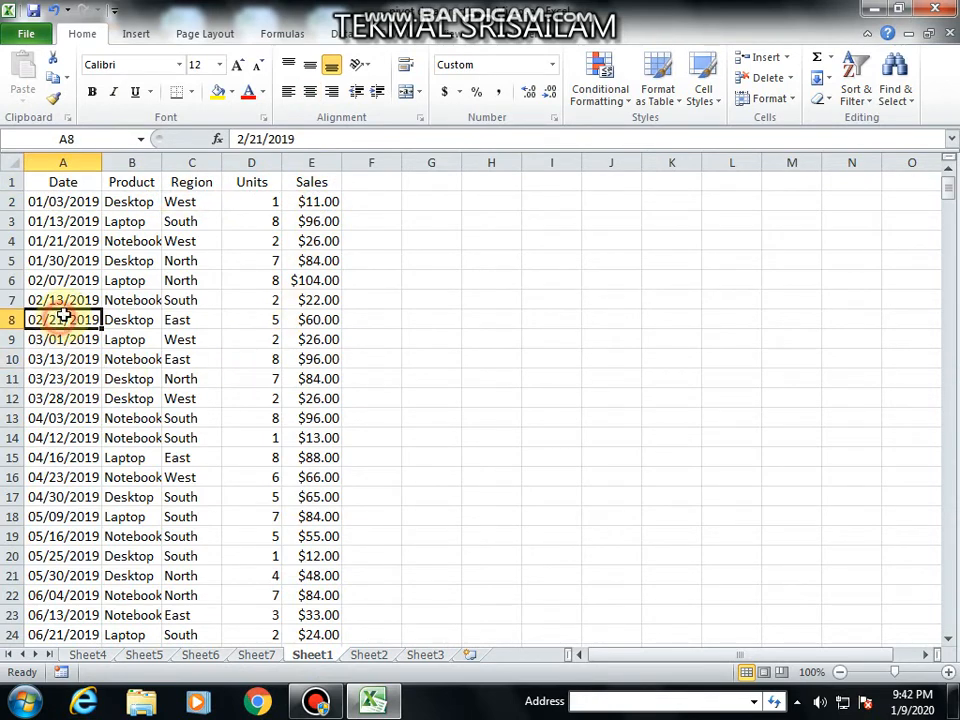
left_click(71, 243)
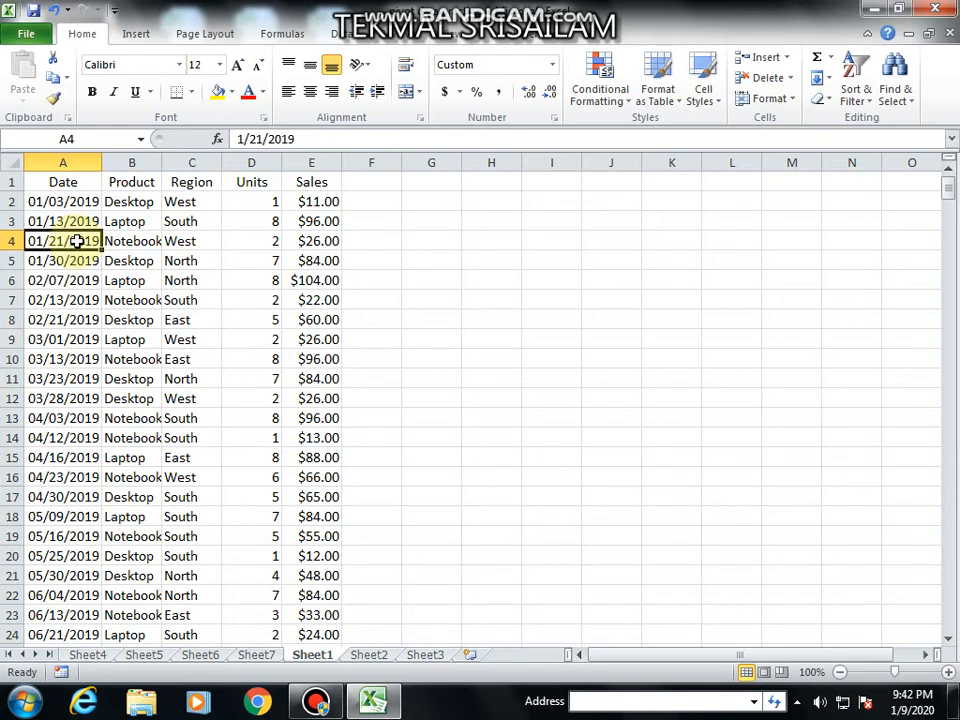
left_click(141, 240)
left_click(204, 240)
left_click(262, 245)
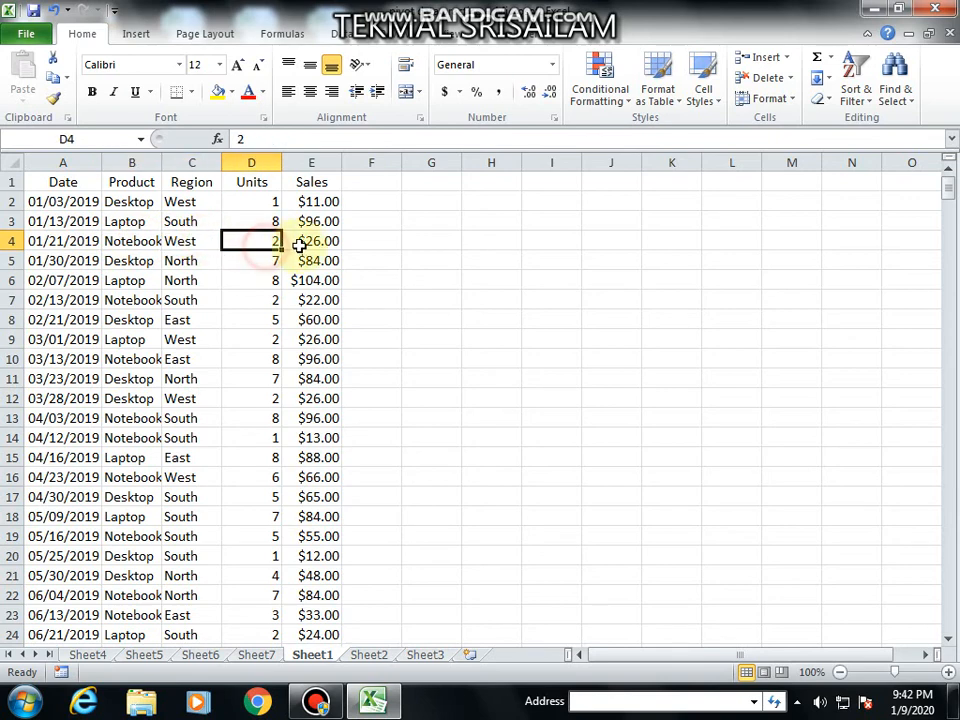